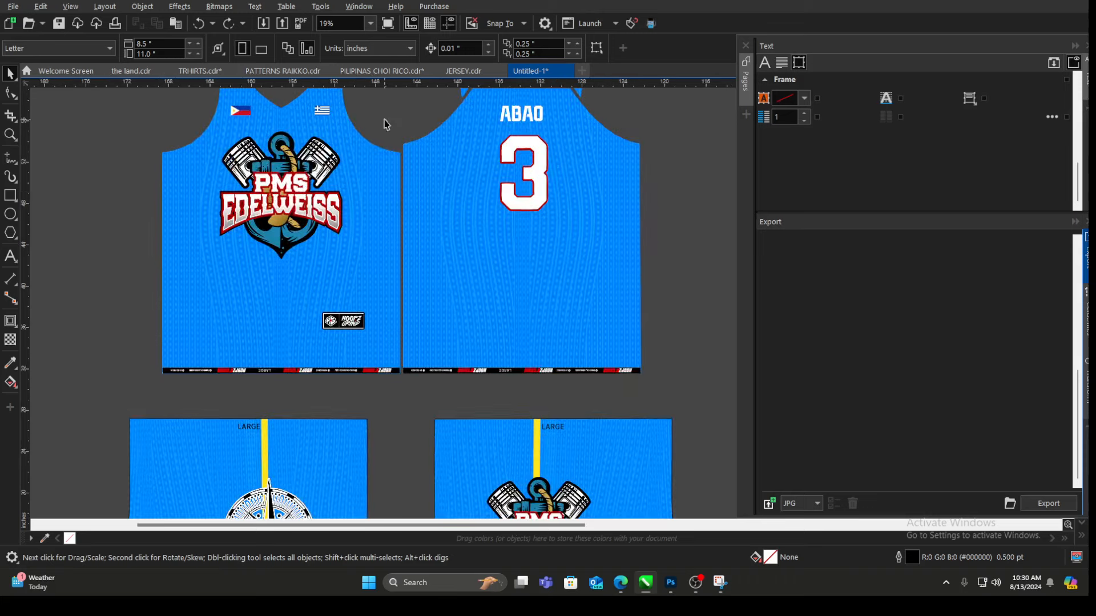
pyautogui.scroll(-1, 74, 303)
pyautogui.scroll(-1, 328, 275)
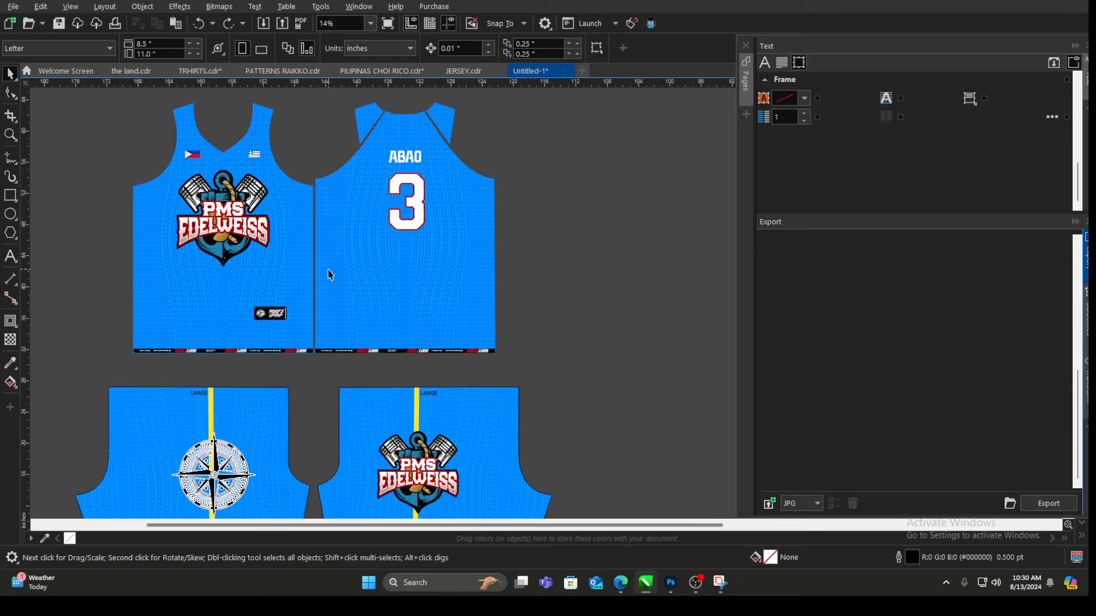
pyautogui.moveTo(374, 238); pyautogui.dragTo(419, 227)
pyautogui.hotkey('ctrl', 'z')
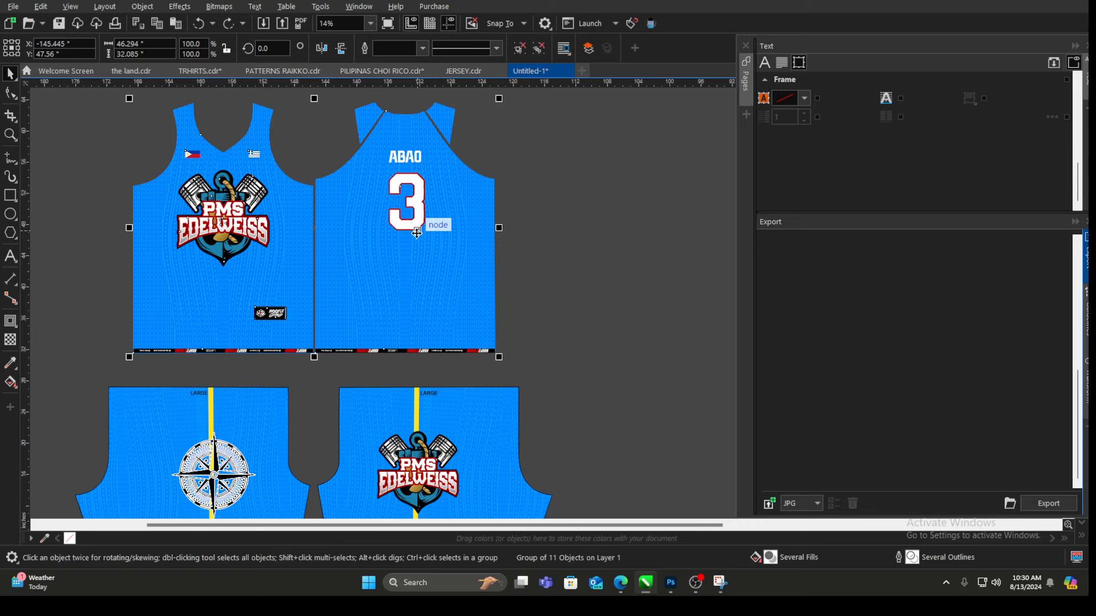
pyautogui.click(558, 162)
pyautogui.scroll(-1, 294, 173)
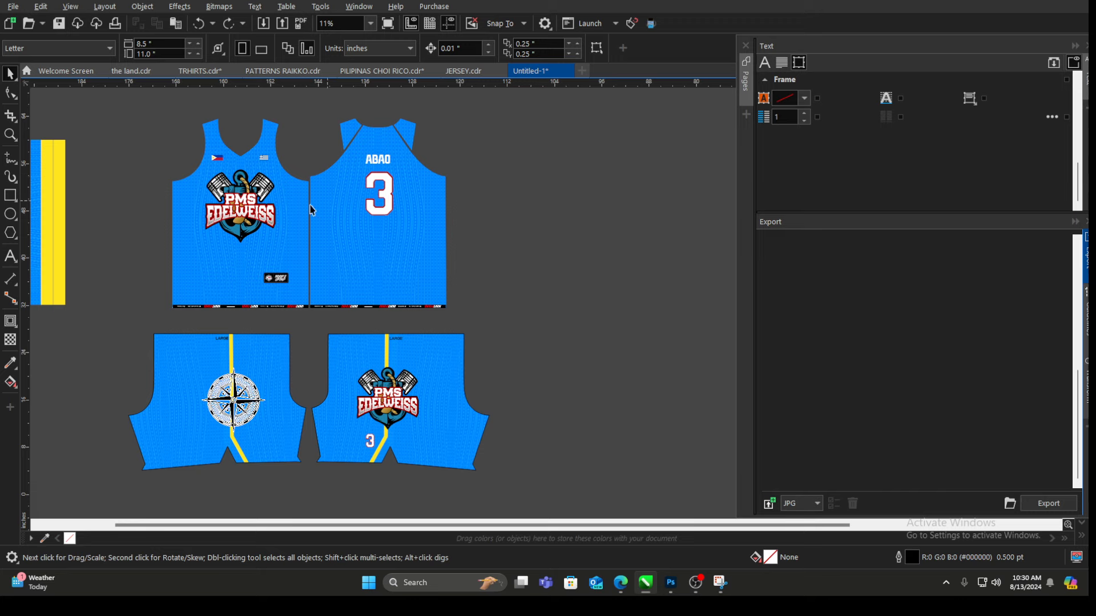
# Step: Examine the jersey and shorts layout, the size labels along the jersey's bottom hem, and the jersey group's width and height
pyautogui.scroll(-1, 234, 220)
pyautogui.scroll(-2, 229, 221)
pyautogui.scroll(1, 91, 196)
pyautogui.moveTo(74, 123); pyautogui.dragTo(189, 297)
pyautogui.moveTo(84, 129); pyautogui.dragTo(171, 313)
pyautogui.click(179, 311)
pyautogui.scroll(1, 279, 200)
pyautogui.scroll(1, 281, 204)
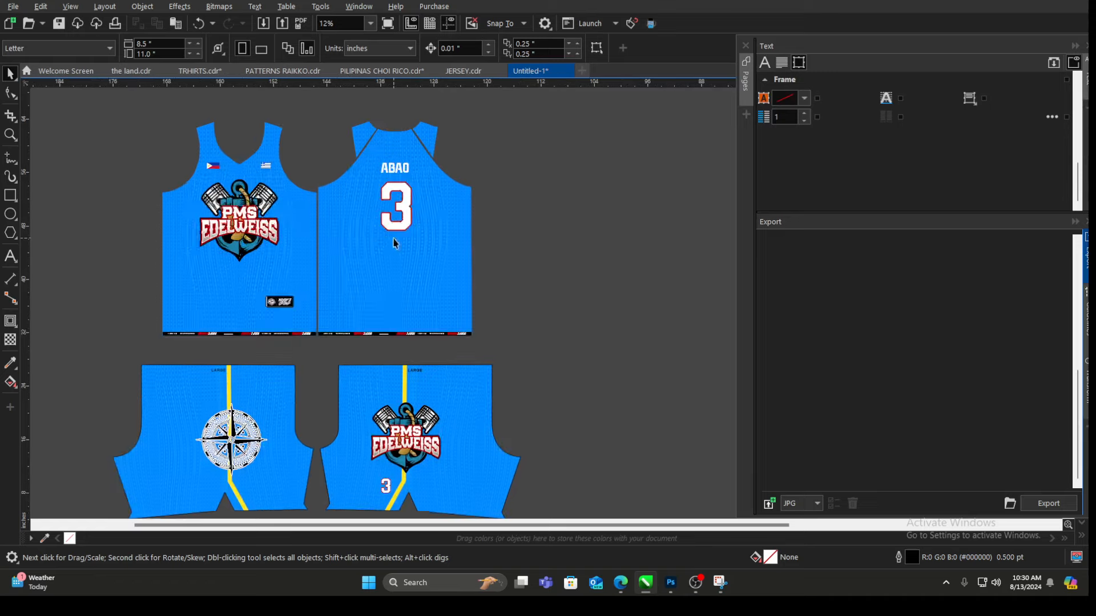
pyautogui.click(280, 205)
pyautogui.scroll(3, 304, 302)
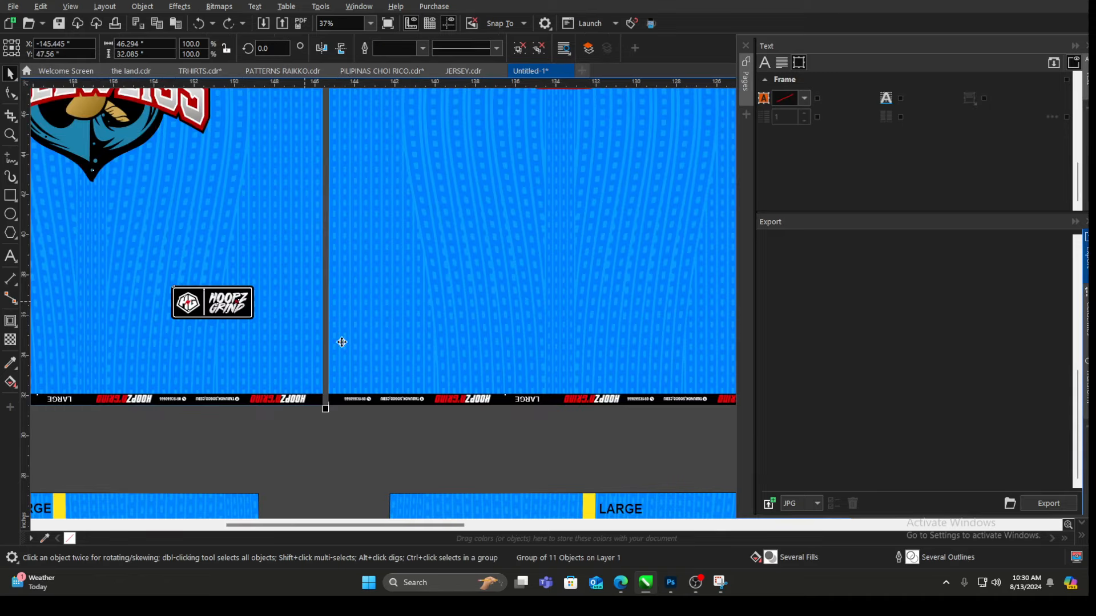
pyautogui.scroll(-2, 342, 362)
pyautogui.scroll(2, 435, 406)
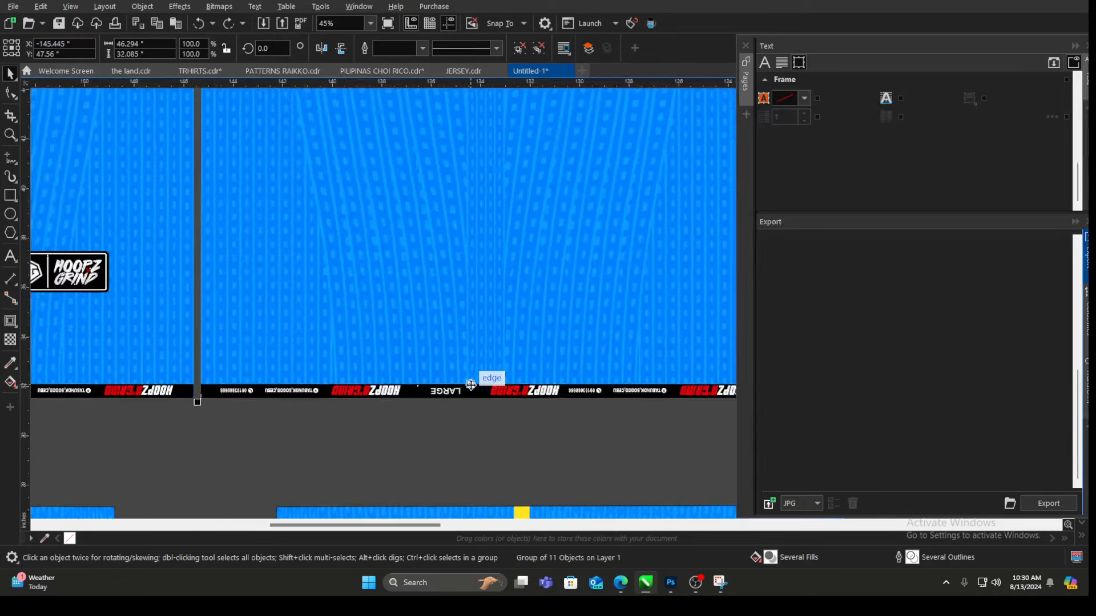
pyautogui.scroll(-4, 451, 374)
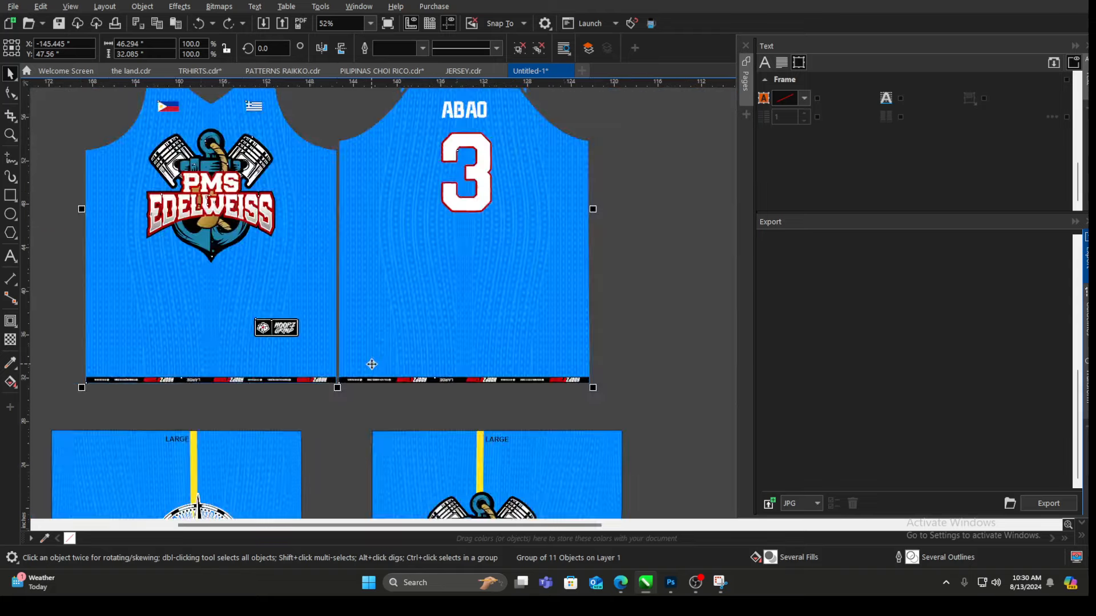
pyautogui.scroll(1, 364, 262)
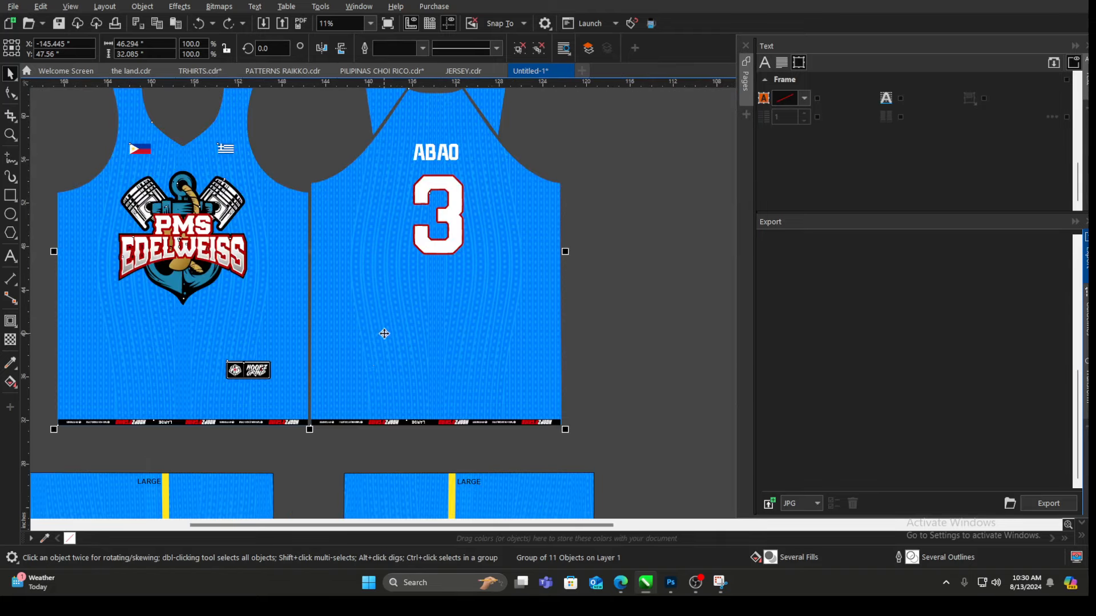
pyautogui.scroll(1, 410, 420)
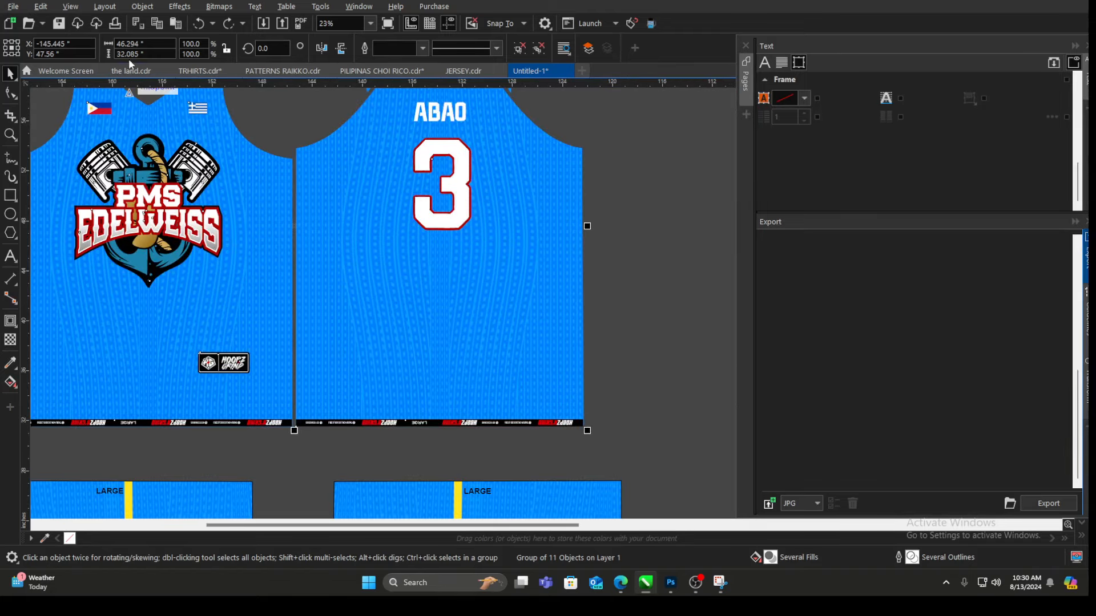
pyautogui.scroll(-2, 336, 200)
pyautogui.scroll(1, 336, 200)
pyautogui.click(337, 199)
pyautogui.scroll(1, 336, 200)
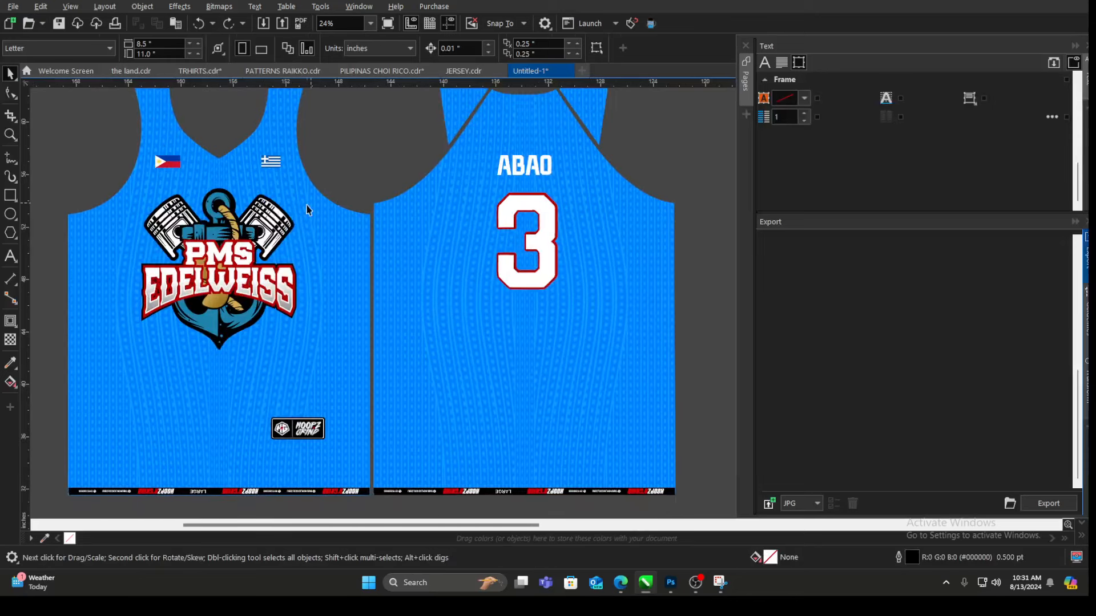
pyautogui.click(309, 211)
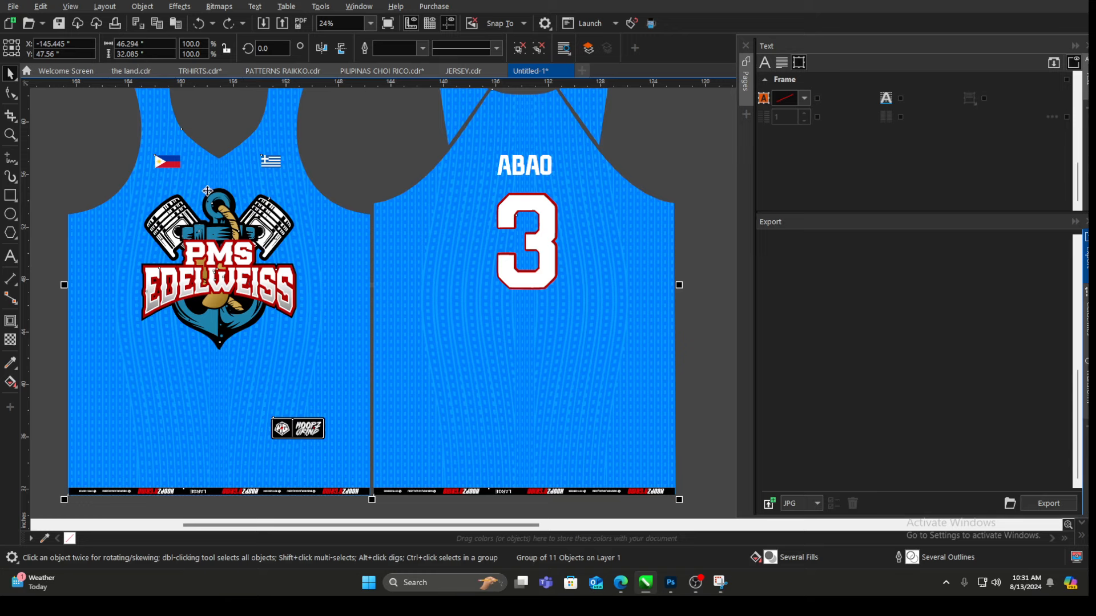
pyautogui.scroll(-3, 216, 220)
pyautogui.press('Escape')
pyautogui.moveTo(314, 230); pyautogui.dragTo(340, 225)
pyautogui.scroll(2, 329, 217)
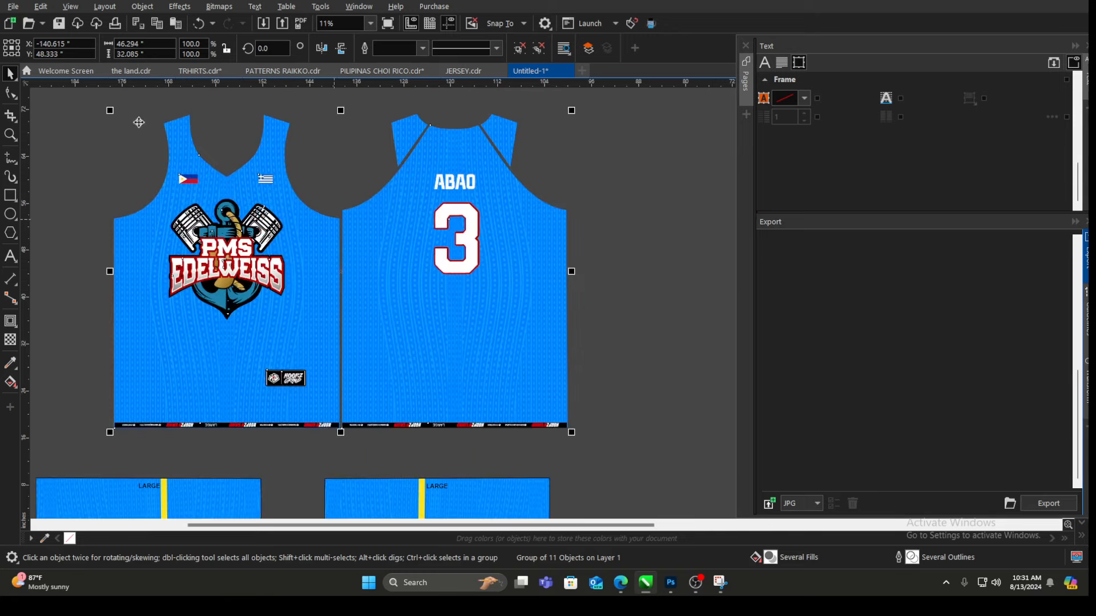
pyautogui.hotkey('ctrl', 'z')
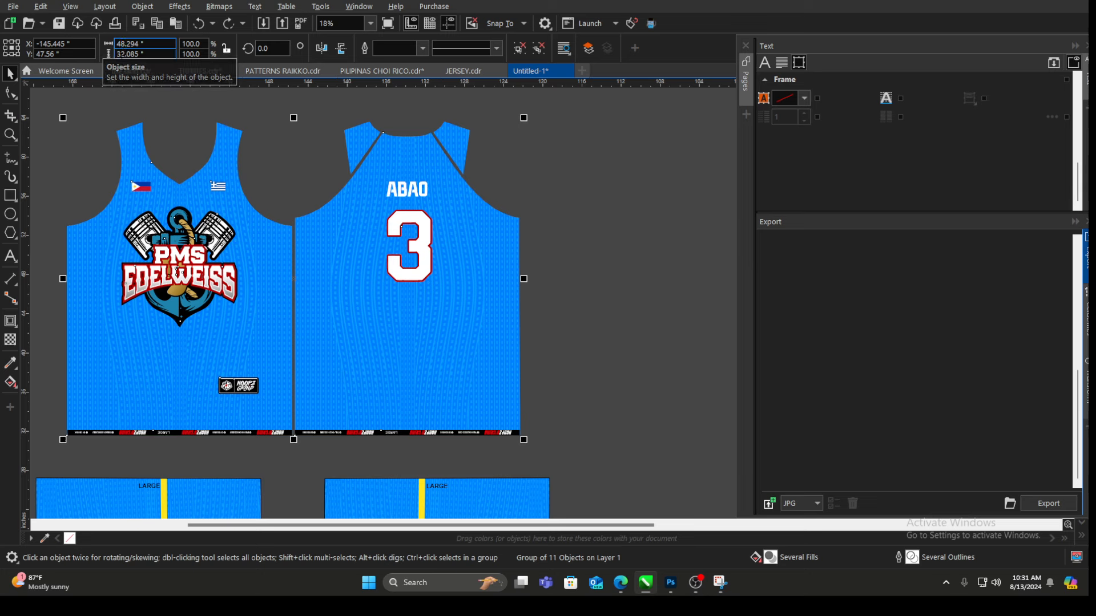
# Step: Try to enlarge the jersey group to 48.294 inches wide and about 33 inches high
pyautogui.click(125, 54)
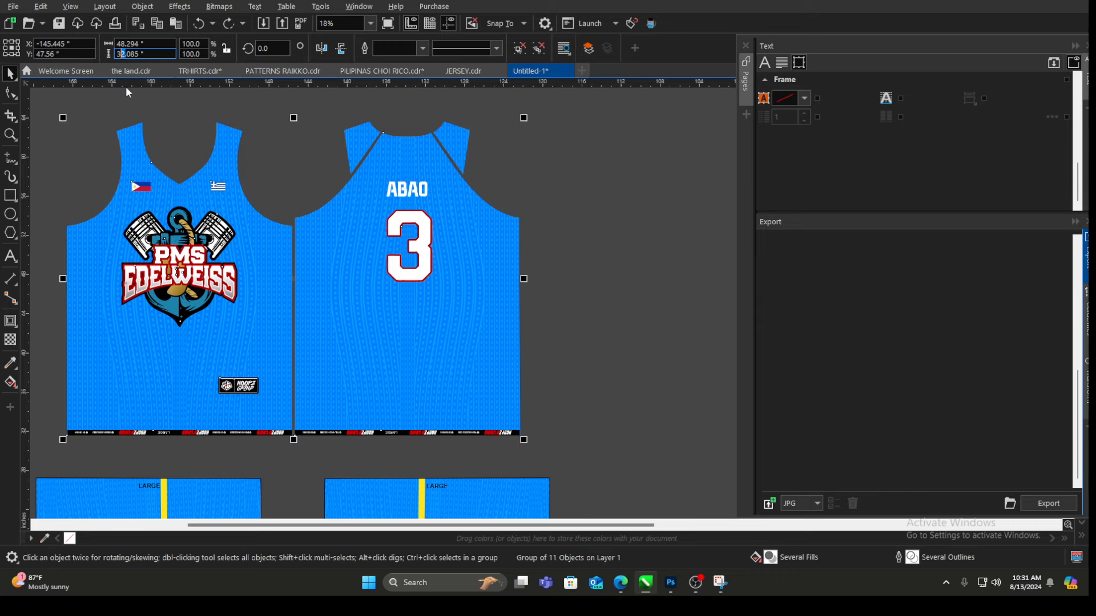
pyautogui.press('BackSpace')
pyautogui.write('33')
pyautogui.press('Return')
pyautogui.click(296, 161)
pyautogui.scroll(-3, 448, 206)
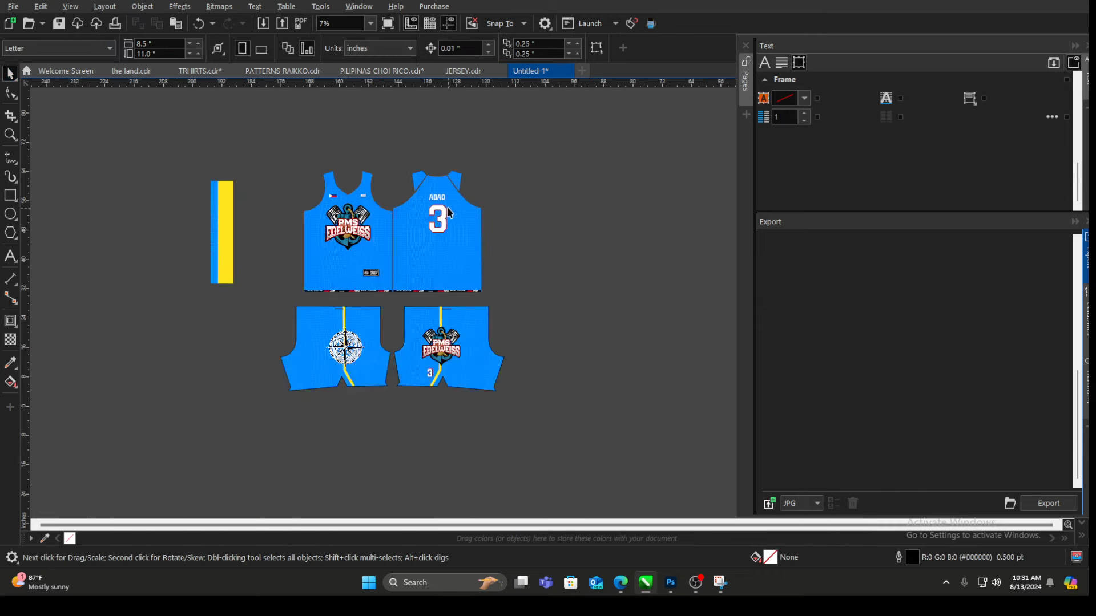
pyautogui.click(449, 214)
pyautogui.scroll(3, 448, 214)
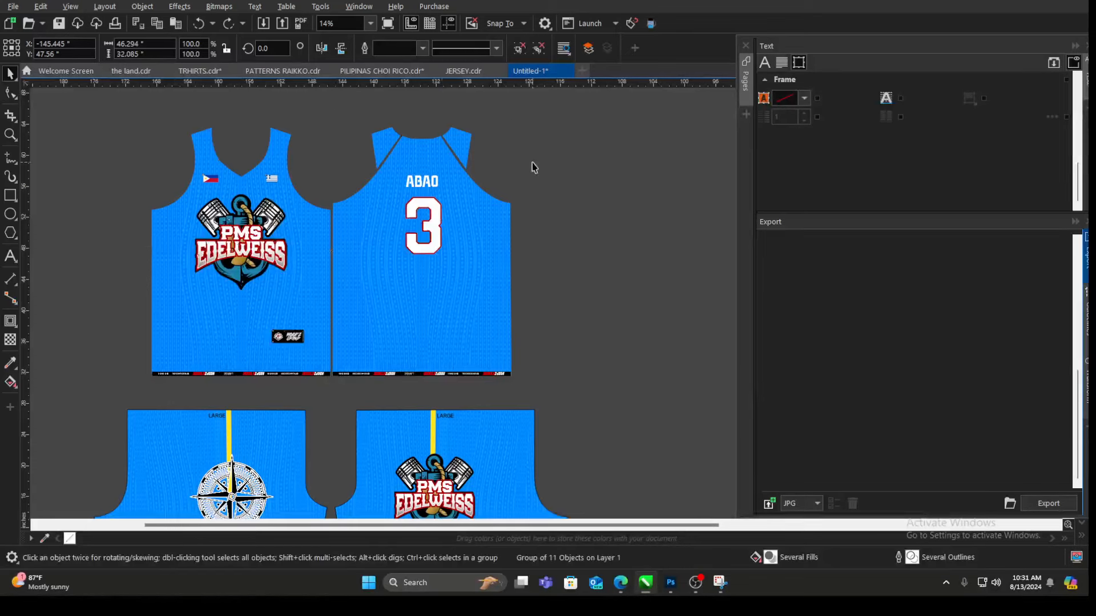
# Step: Move the complete jersey and shorts set upward and place a duplicate of it below the original
pyautogui.scroll(-4, 246, 239)
pyautogui.scroll(-1, 221, 235)
pyautogui.moveTo(161, 169); pyautogui.dragTo(395, 397)
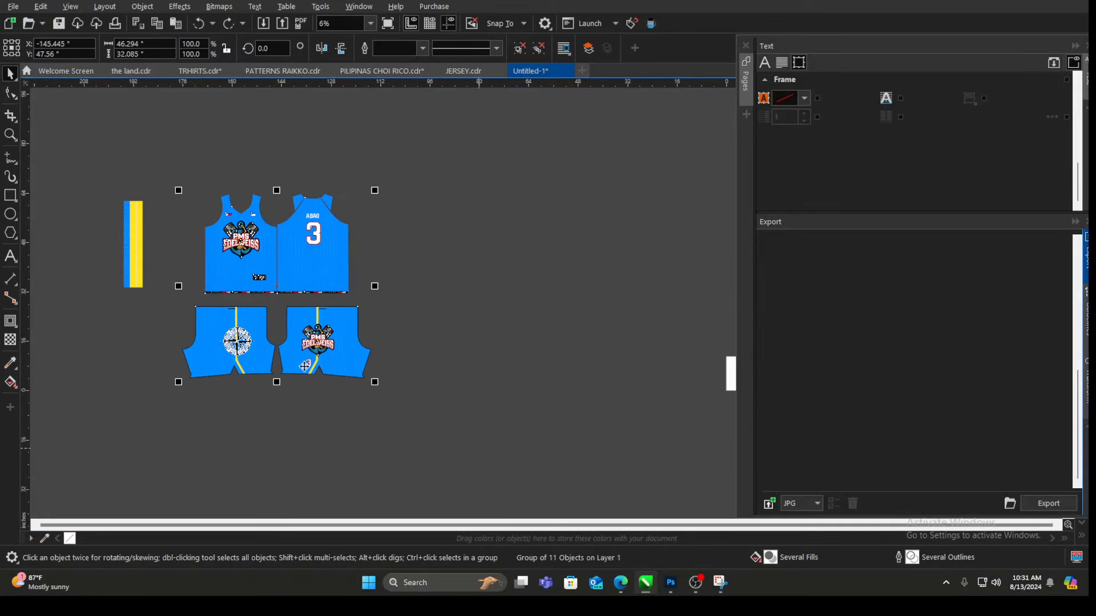
pyautogui.moveTo(305, 366); pyautogui.dragTo(271, 224)
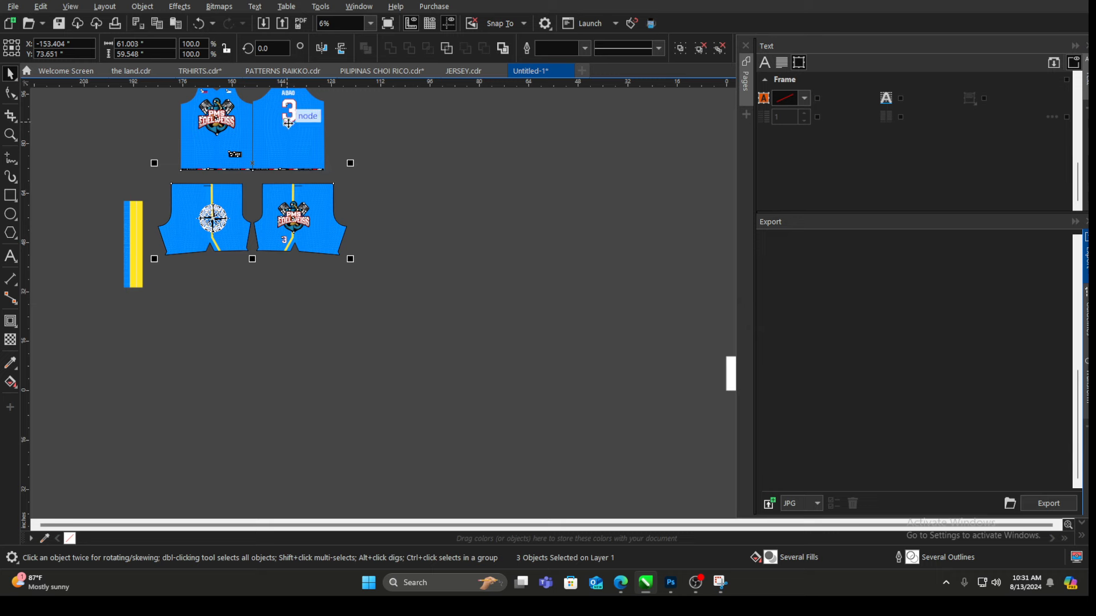
pyautogui.moveTo(289, 122); pyautogui.dragTo(280, 333)
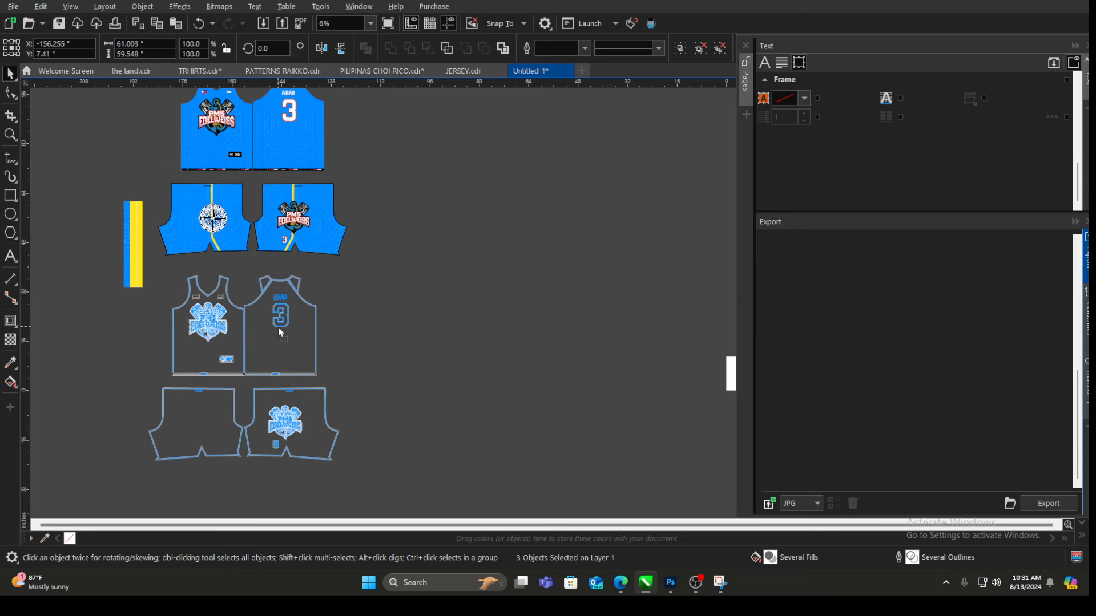
pyautogui.click(335, 332)
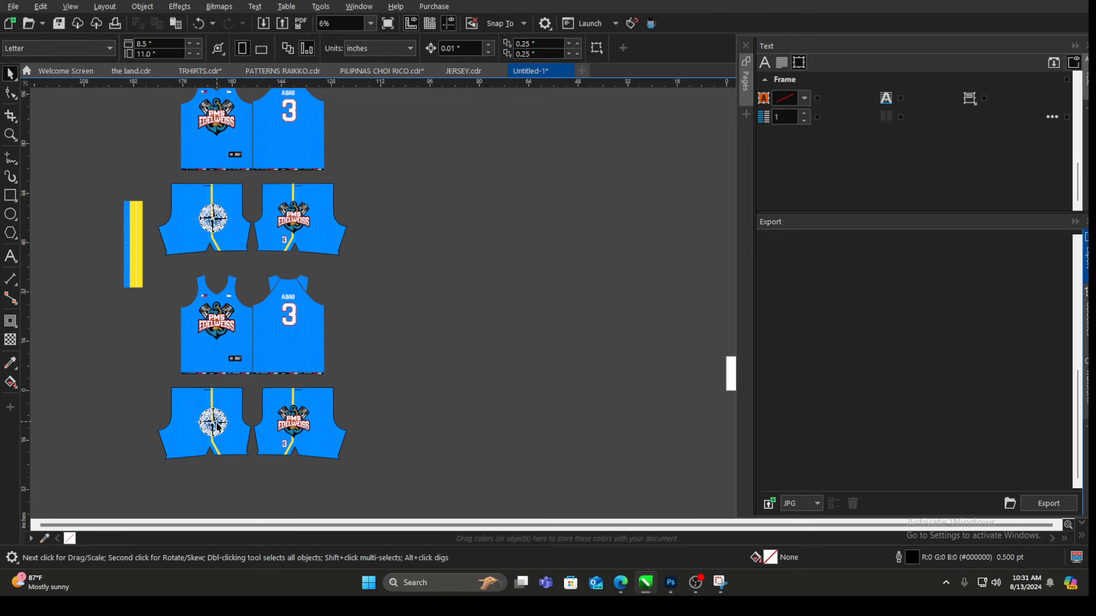
# Step: Resize the duplicated jersey group to 48.294 inches wide and 33.085 inches high
pyautogui.scroll(1, 217, 427)
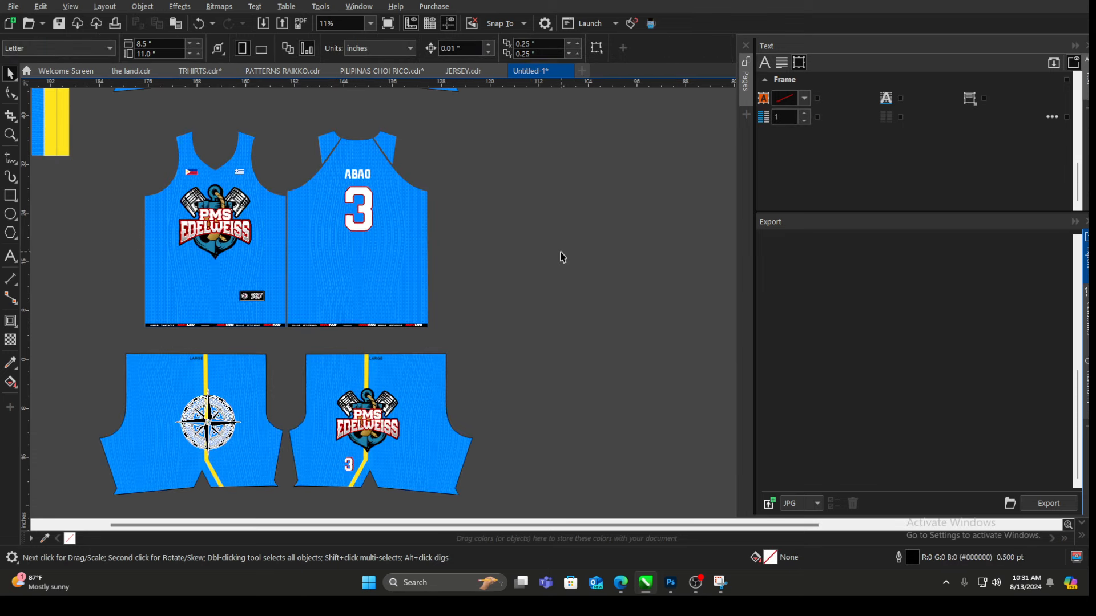
pyautogui.click(12, 256)
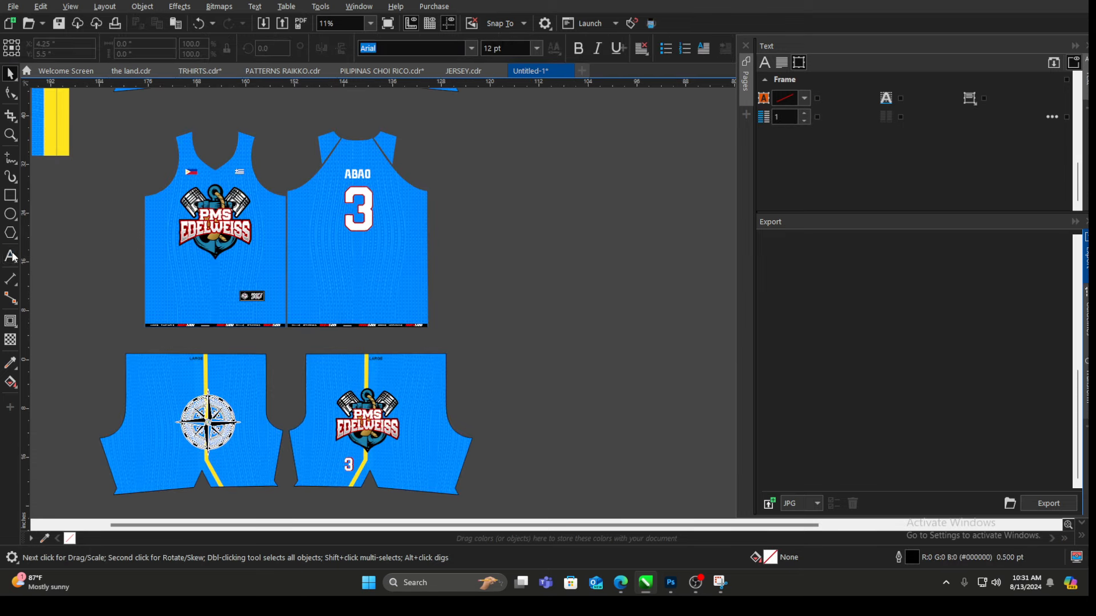
pyautogui.press('space')
pyautogui.click(222, 247)
pyautogui.hotkey('shift', 'F2')
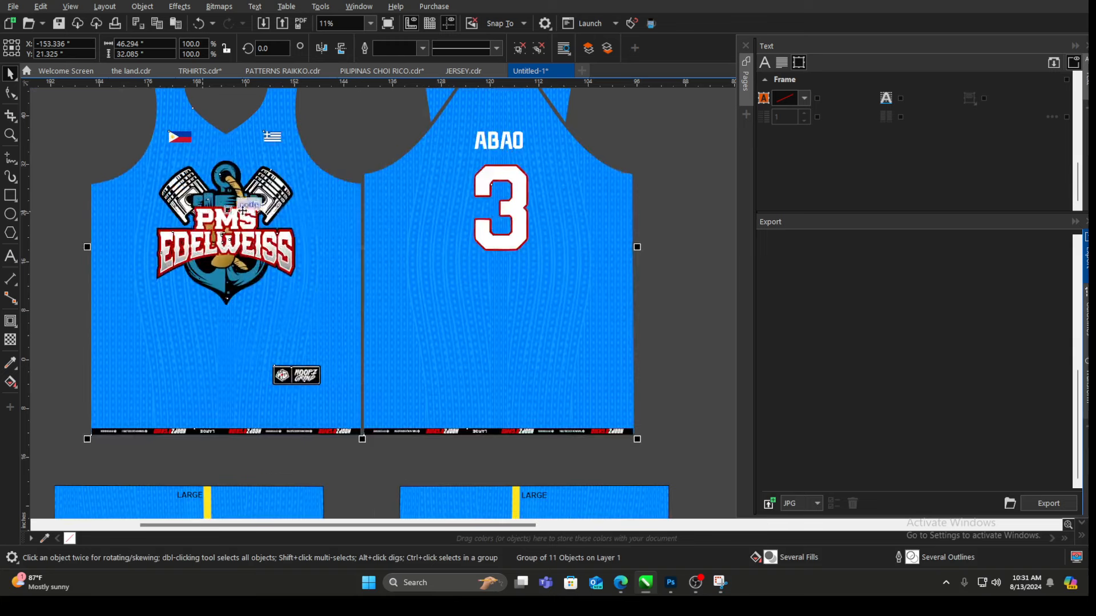
pyautogui.scroll(-2, 236, 287)
pyautogui.scroll(1, 288, 228)
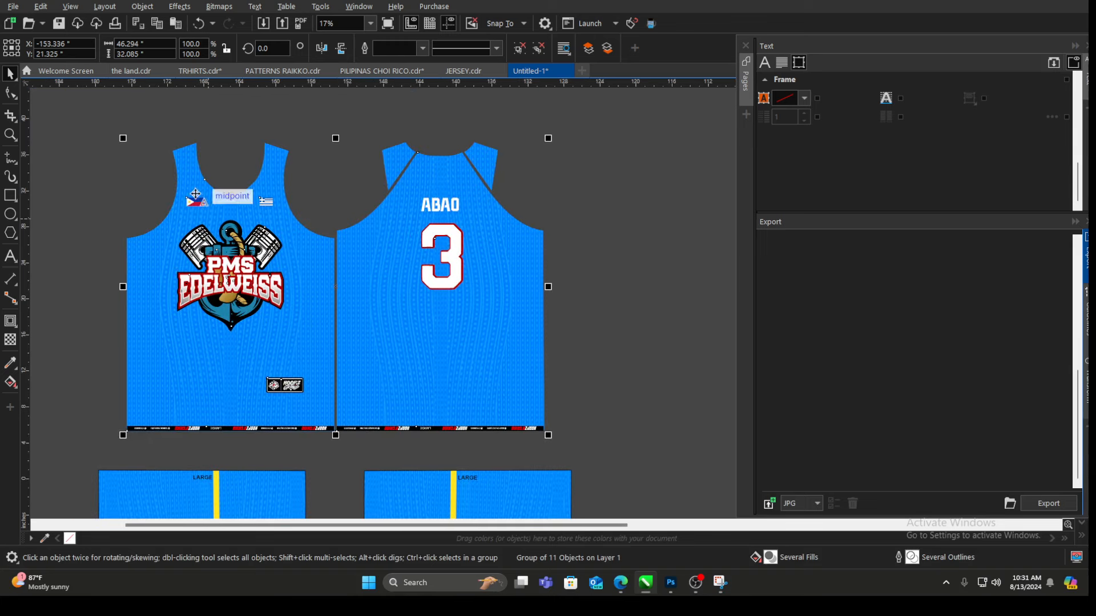
pyautogui.click(140, 44)
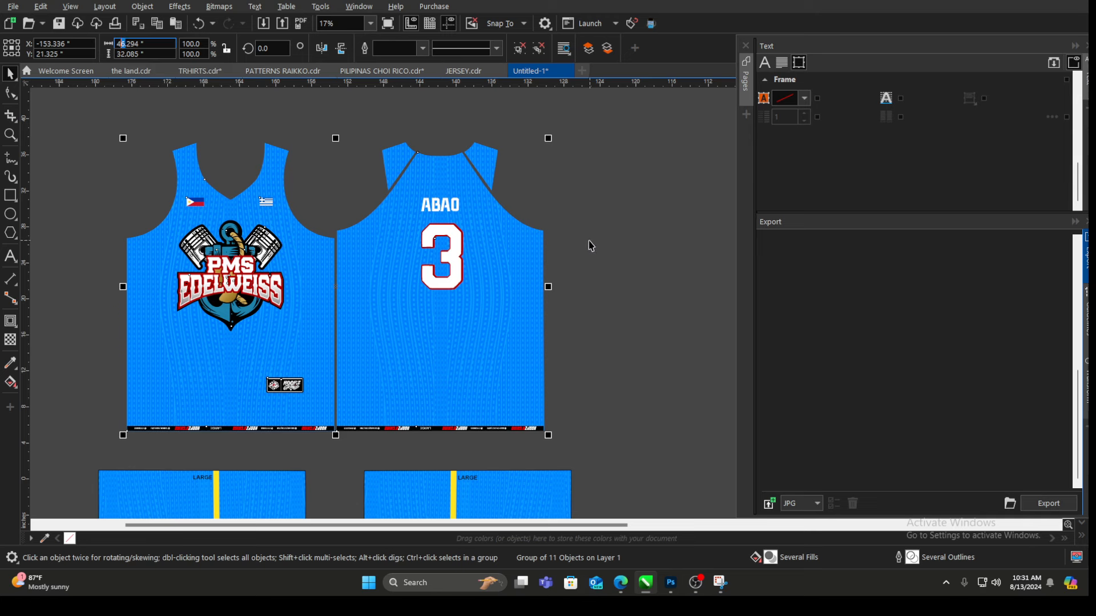
pyautogui.write('8')
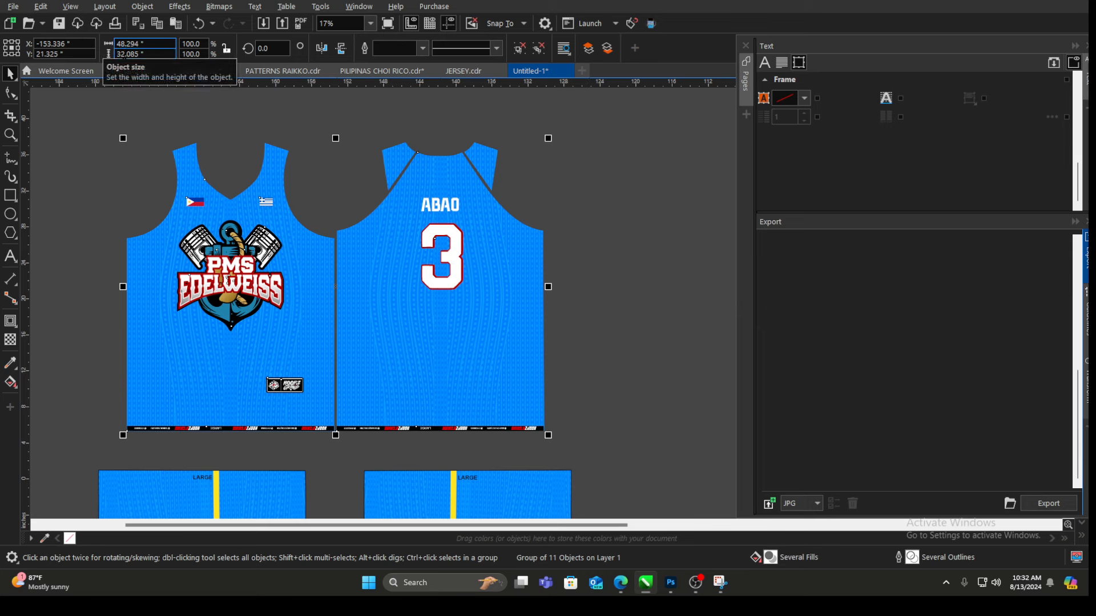
pyautogui.click(125, 54)
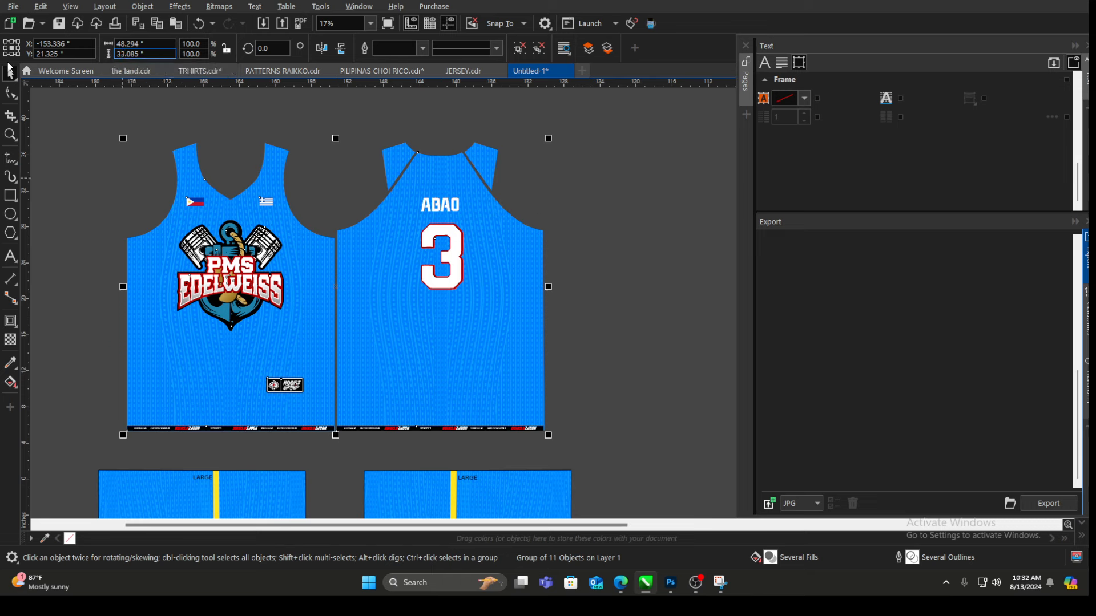
pyautogui.press('Return')
pyautogui.click(562, 196)
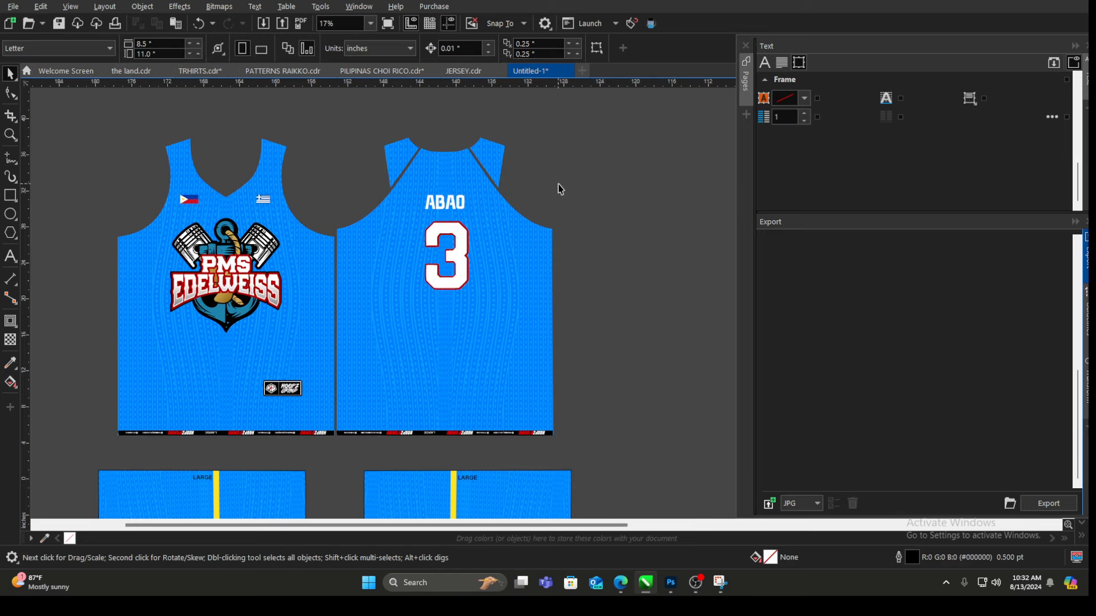
# Step: Change the LARGE size label on the duplicated back panel's bottom hem to XL
pyautogui.click(11, 256)
pyautogui.scroll(5, 423, 457)
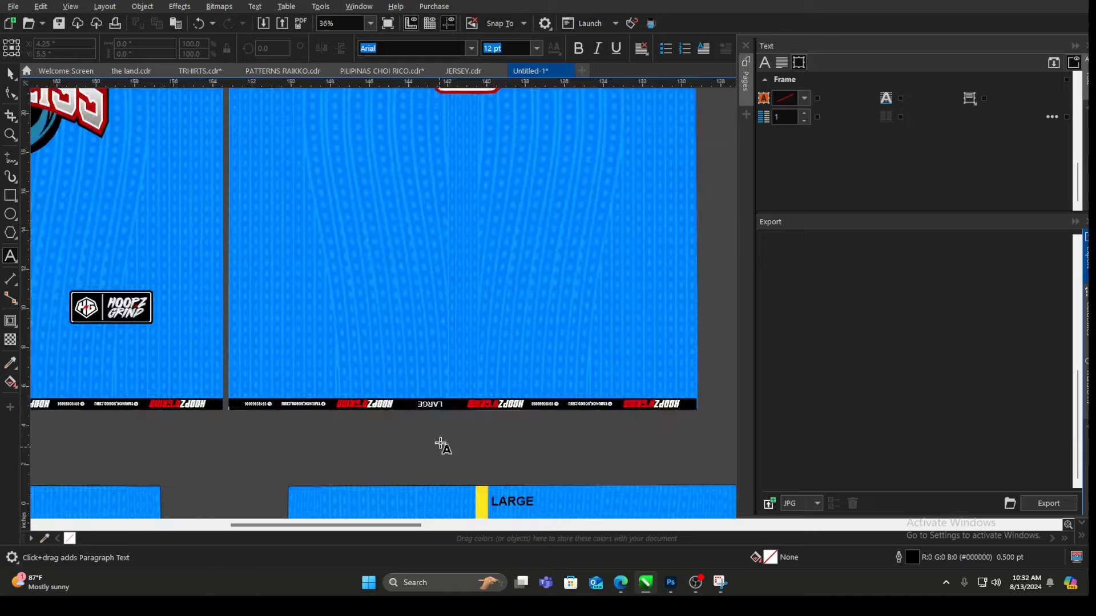
pyautogui.click(427, 370)
pyautogui.hotkey('ctrl', 'a')
pyautogui.write('XL')
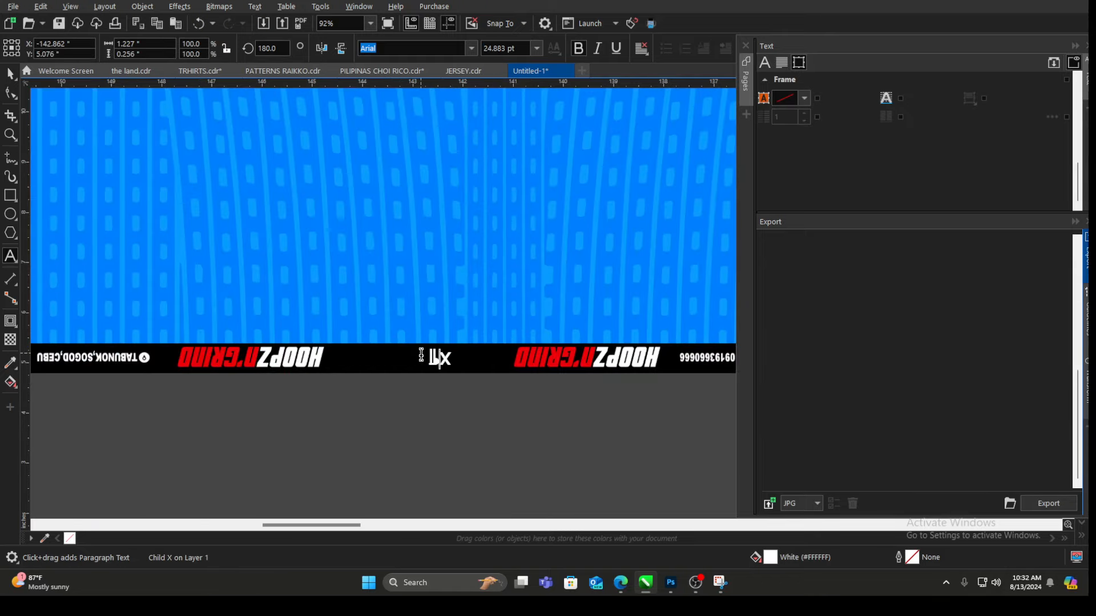
# Step: Change the LARGE size label on the duplicated front panel's bottom hem to XL
pyautogui.scroll(1, 638, 374)
pyautogui.scroll(-3, 638, 374)
pyautogui.scroll(4, 217, 379)
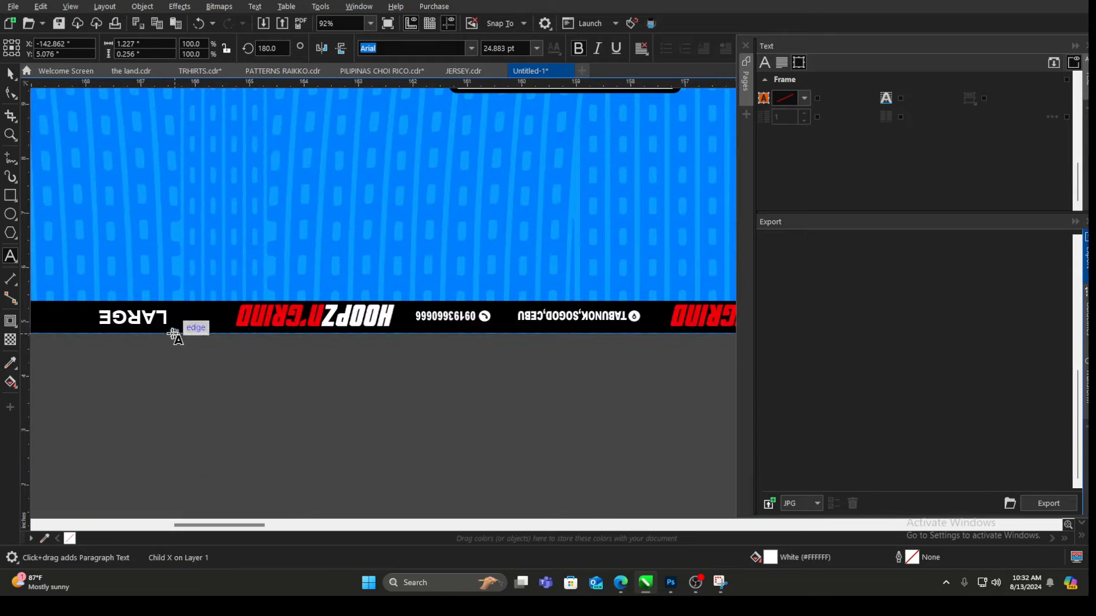
pyautogui.click(151, 320)
pyautogui.hotkey('ctrl', 'a')
pyautogui.write('XL')
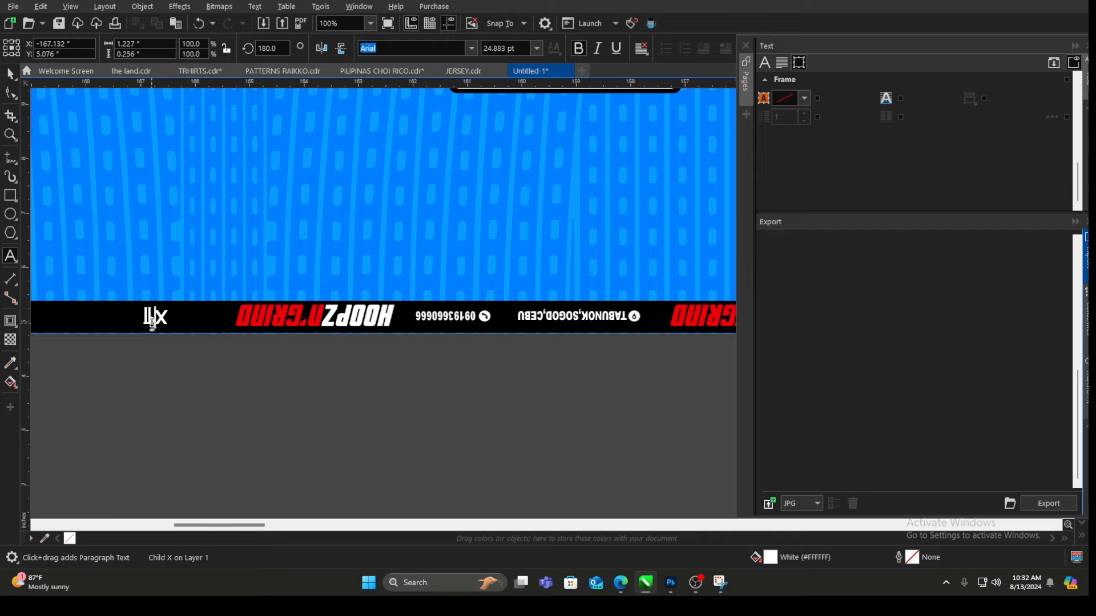
pyautogui.click(11, 73)
pyautogui.click(370, 385)
pyautogui.scroll(-4, 235, 392)
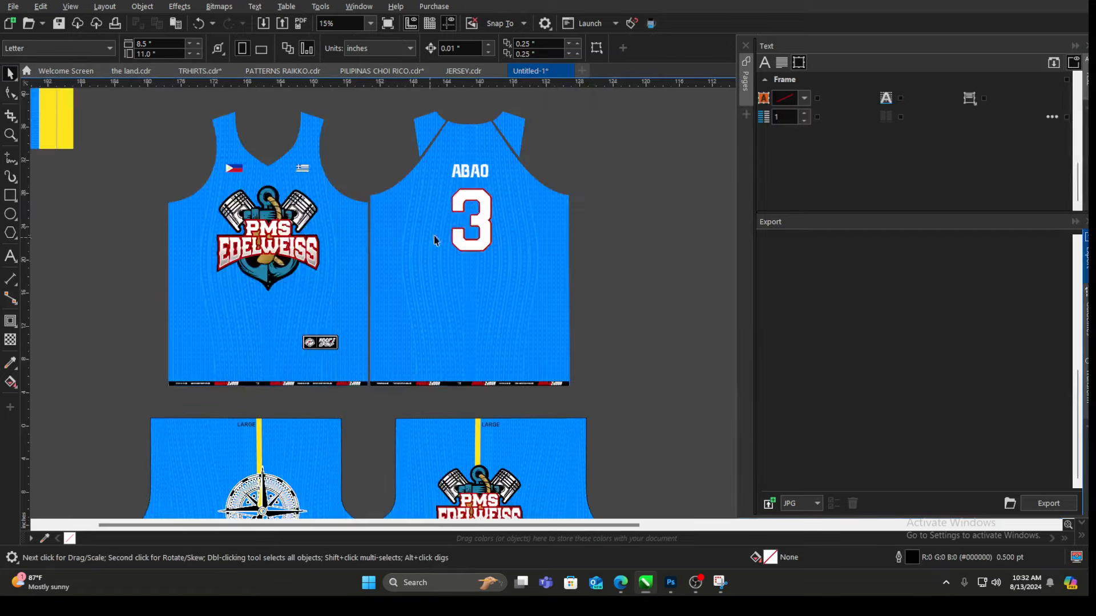
# Step: Move the duplicated shorts panel with the PMS Edelweiss logo directly below the compass shorts panel
pyautogui.click(543, 204)
pyautogui.scroll(-3, 543, 204)
pyautogui.click(546, 295)
pyautogui.scroll(2, 441, 232)
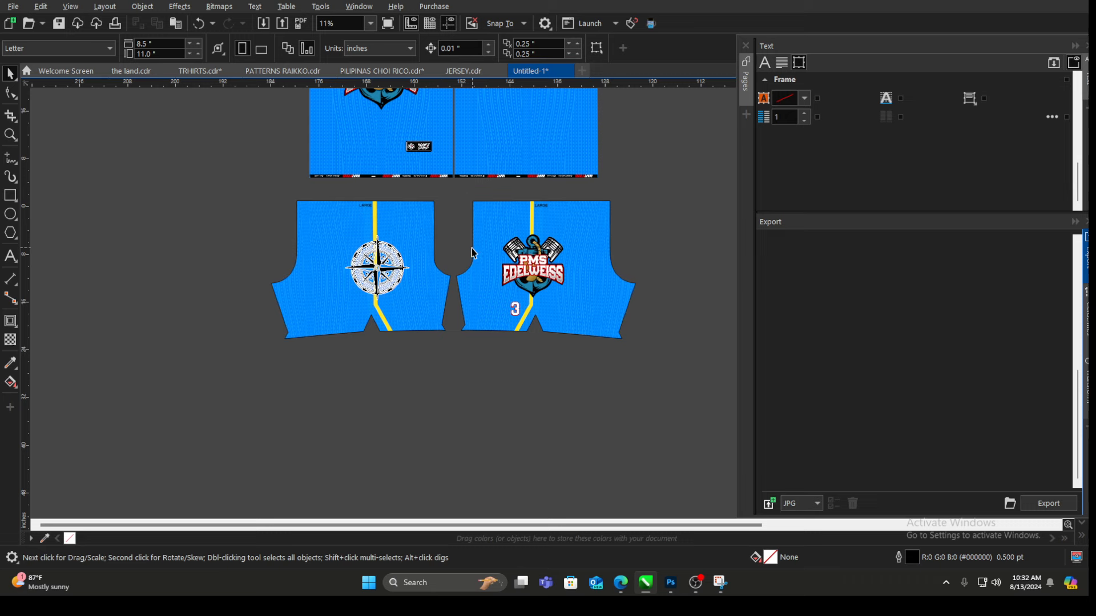
pyautogui.moveTo(543, 227); pyautogui.dragTo(361, 361)
pyautogui.scroll(2, 362, 361)
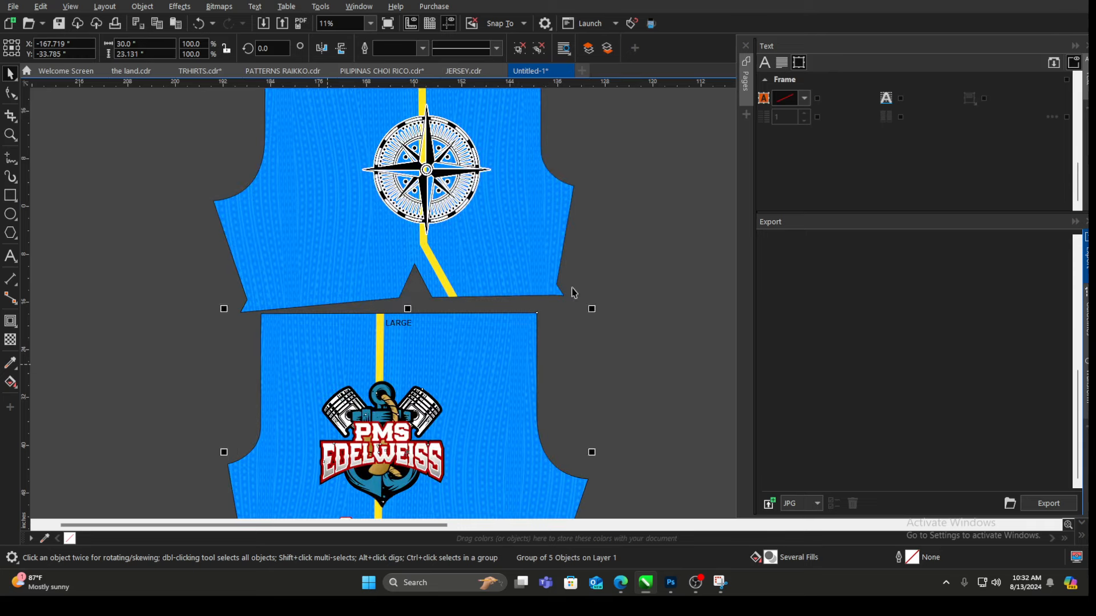
# Step: Select both duplicated shorts panels and align them on a shared vertical centre axis
pyautogui.scroll(-1, 316, 330)
pyautogui.scroll(1, 379, 325)
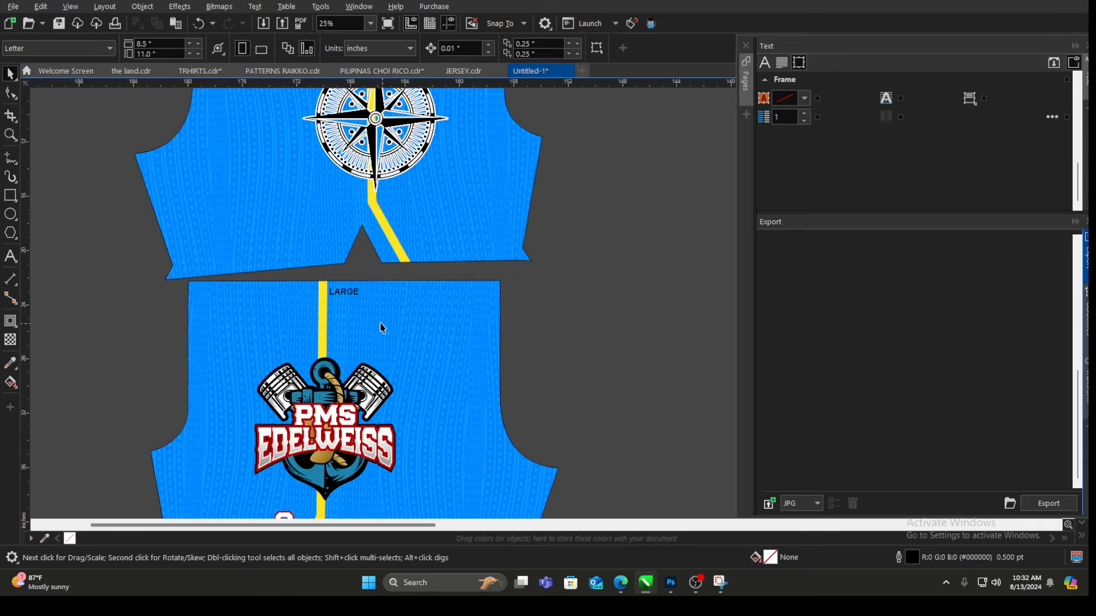
pyautogui.click(564, 262)
pyautogui.scroll(-1, 532, 207)
pyautogui.scroll(-1, 361, 251)
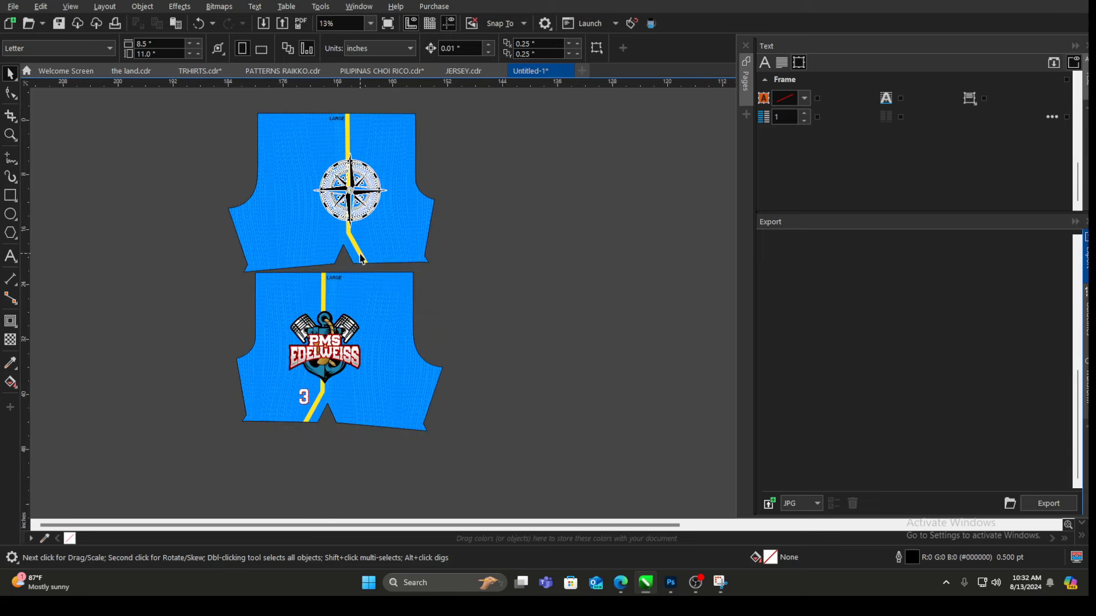
pyautogui.moveTo(180, 101); pyautogui.dragTo(492, 464)
pyautogui.moveTo(214, 104); pyautogui.dragTo(510, 474)
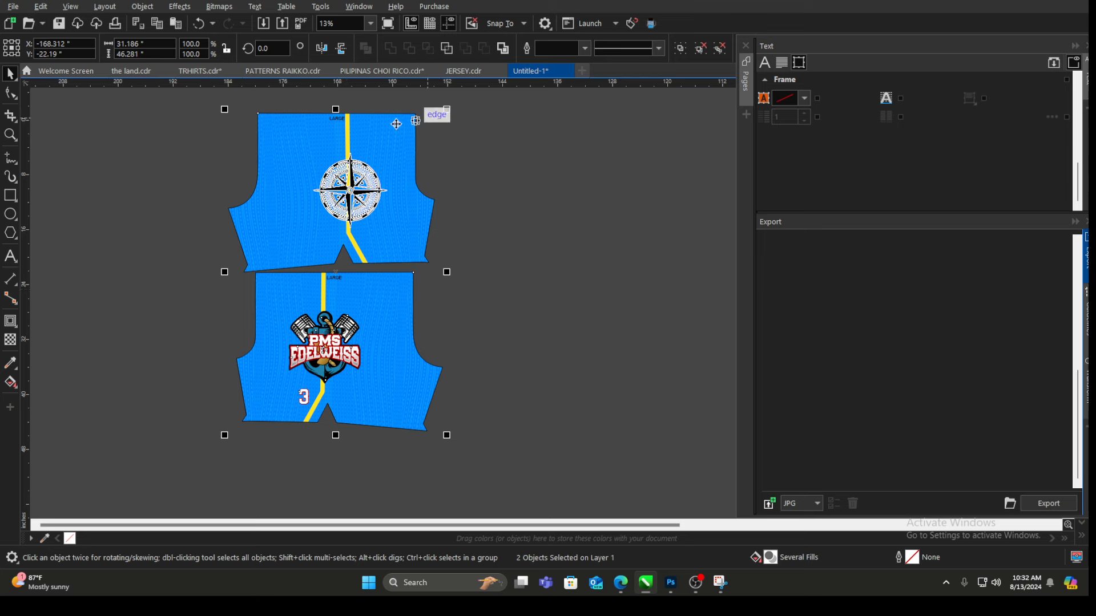
pyautogui.moveTo(174, 100); pyautogui.dragTo(493, 461)
pyautogui.moveTo(173, 98); pyautogui.dragTo(521, 476)
pyautogui.press('c')
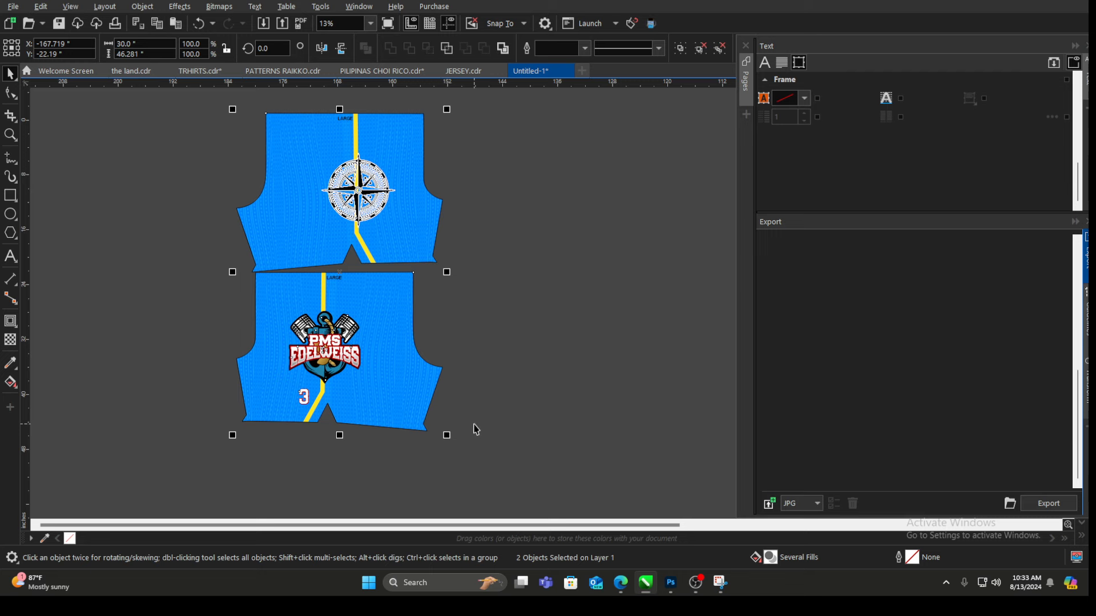
# Step: Shift the duplicated compass shorts panel slightly upward and realign its centre with the PMS Edelweiss panel below it
pyautogui.click(528, 258)
pyautogui.moveTo(200, 105); pyautogui.dragTo(481, 398)
pyautogui.moveTo(362, 214); pyautogui.dragTo(345, 214)
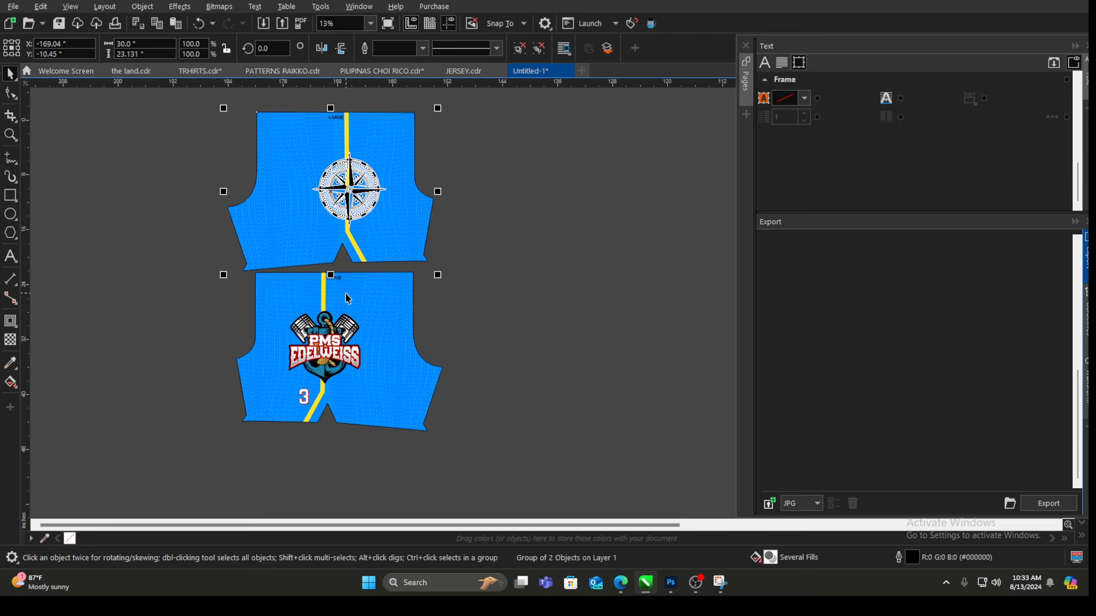
pyautogui.moveTo(180, 108); pyautogui.dragTo(534, 497)
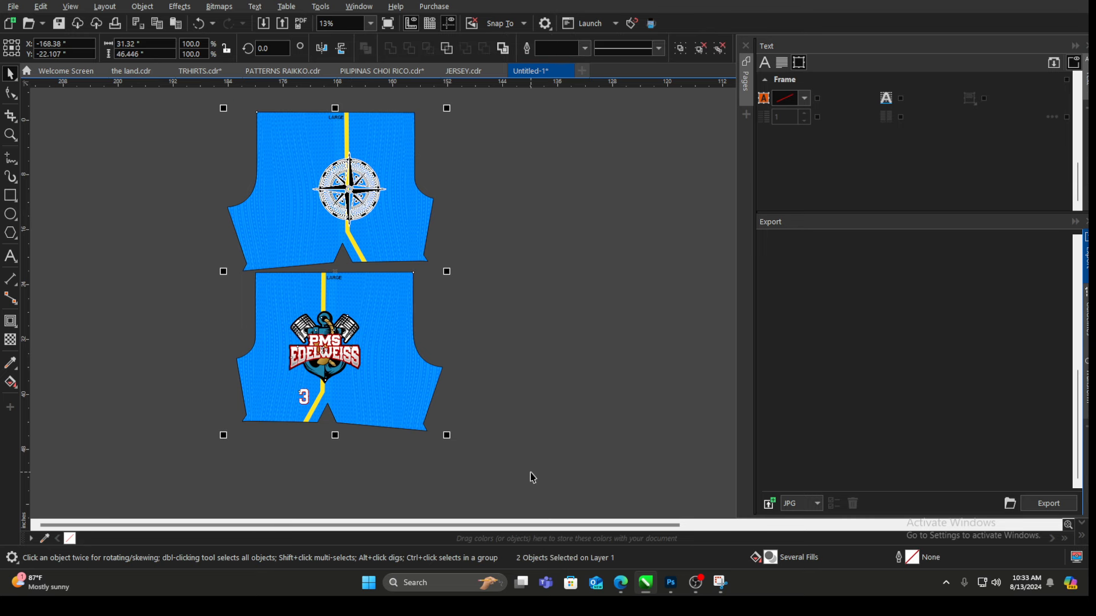
pyautogui.press('c')
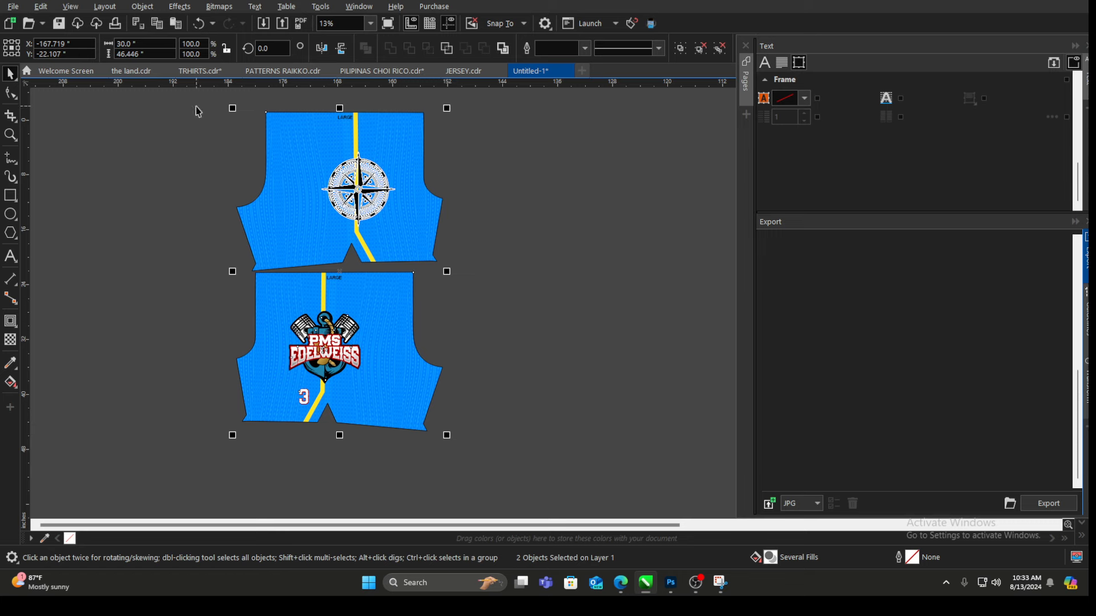
# Step: Group the two duplicated shorts panels together
pyautogui.moveTo(197, 106); pyautogui.dragTo(558, 488)
pyautogui.hotkey('ctrl', 'g')
pyautogui.moveTo(399, 140); pyautogui.dragTo(357, 203)
pyautogui.hotkey('ctrl', 'z')
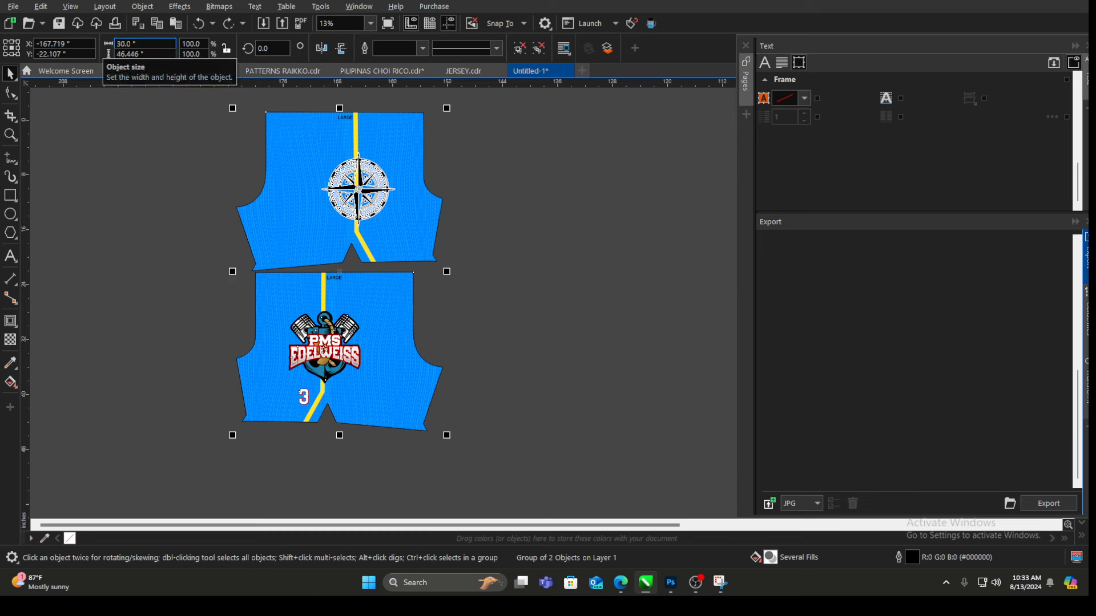
# Step: Resize the duplicated shorts group to 32 inches wide and 48.446 inches high
pyautogui.press('Tab')
pyautogui.click(123, 44)
pyautogui.click(122, 54)
pyautogui.click(489, 126)
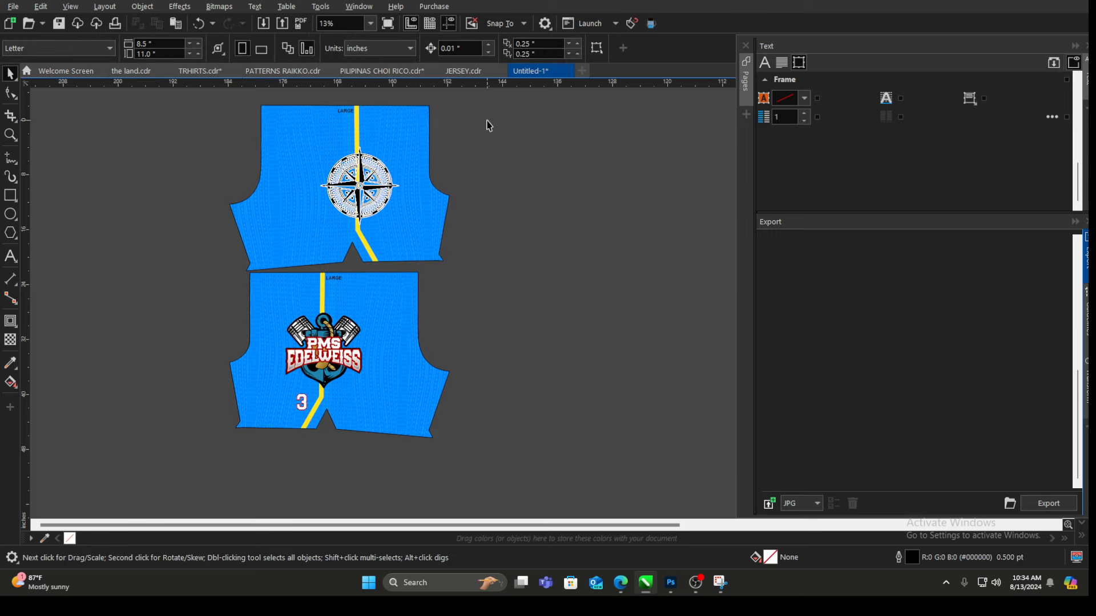
# Step: Move the enlarged shorts group directly beneath the duplicated XL jersey
pyautogui.moveTo(372, 173); pyautogui.dragTo(473, 200)
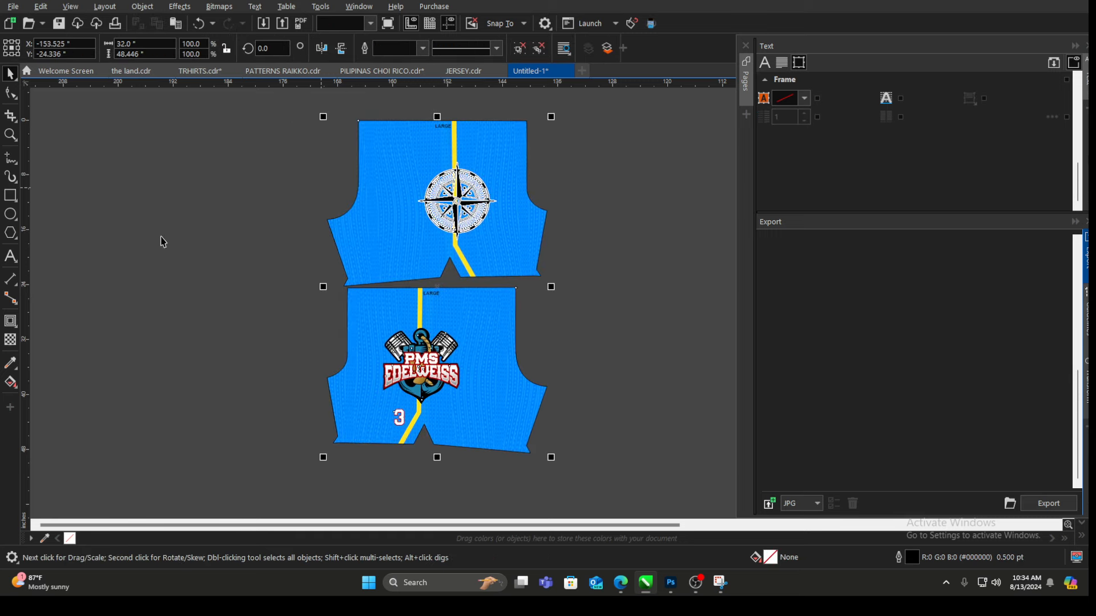
pyautogui.hotkey('ctrl', 'z')
pyautogui.scroll(-2, 249, 392)
pyautogui.moveTo(300, 240); pyautogui.dragTo(361, 240)
pyautogui.click(104, 244)
# Step: Change the LARGE size label on the duplicated compass shorts panel to XL
pyautogui.click(10, 256)
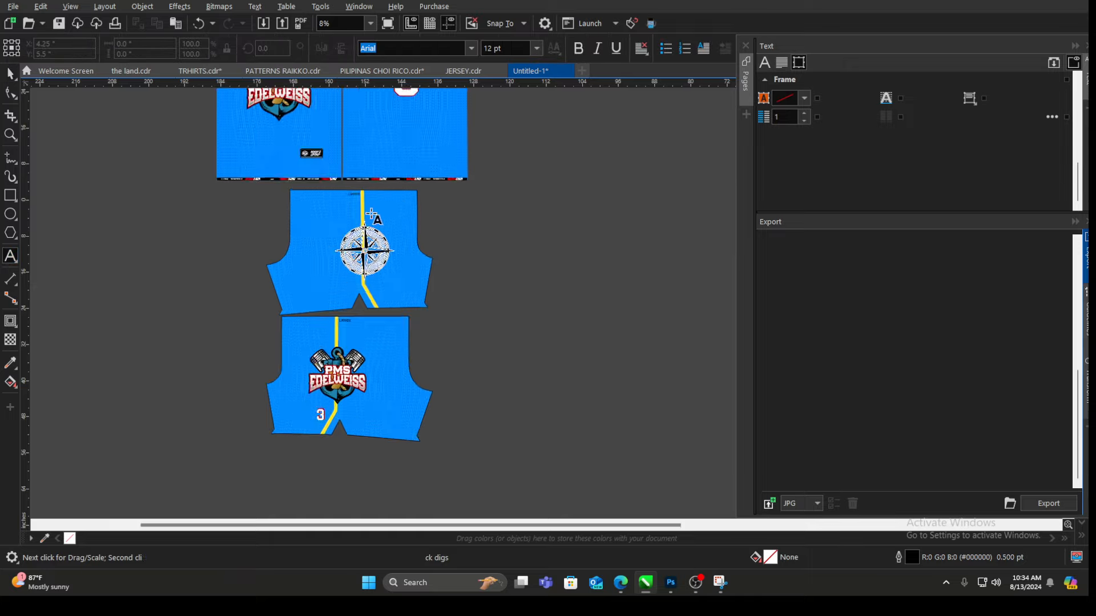
pyautogui.scroll(5, 400, 189)
pyautogui.doubleClick(209, 219)
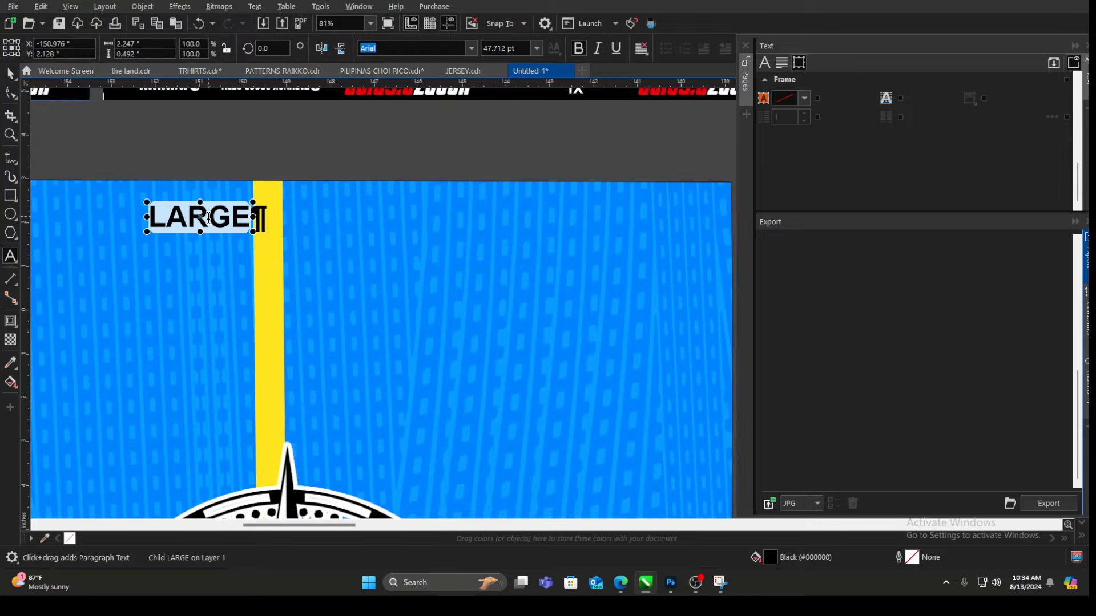
pyautogui.write('XL')
# Step: Change the LARGE size label on the duplicated PMS Edelweiss shorts panel to XL
pyautogui.scroll(-5, 375, 249)
pyautogui.scroll(5, 350, 294)
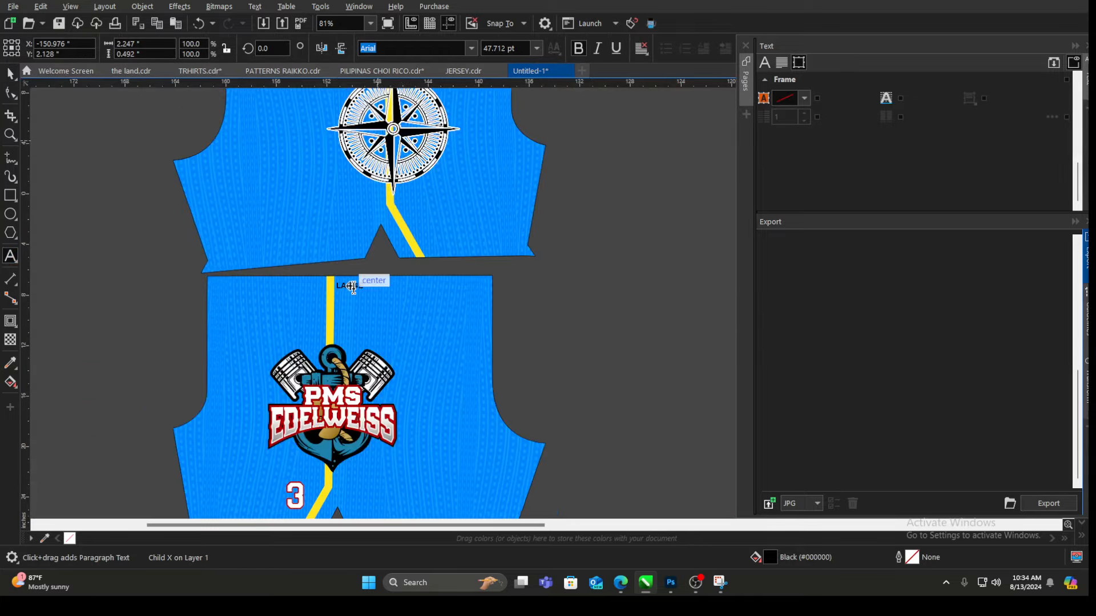
pyautogui.doubleClick(350, 294)
pyautogui.write('X;LL')
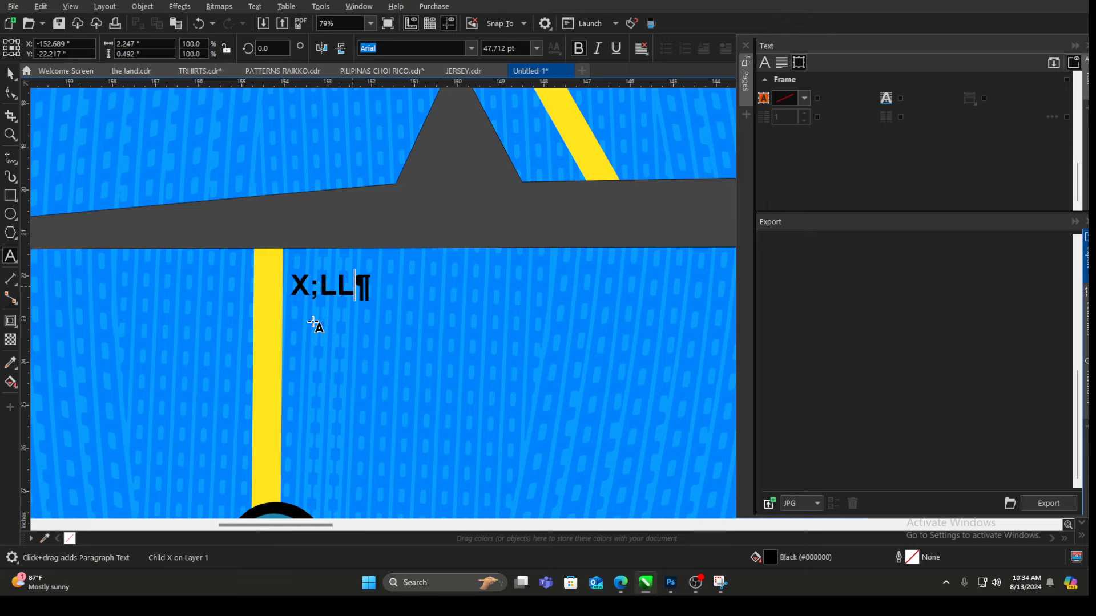
pyautogui.press('BackSpace')
pyautogui.press('BackSpace')
pyautogui.write('L')
pyautogui.scroll(-4, 314, 333)
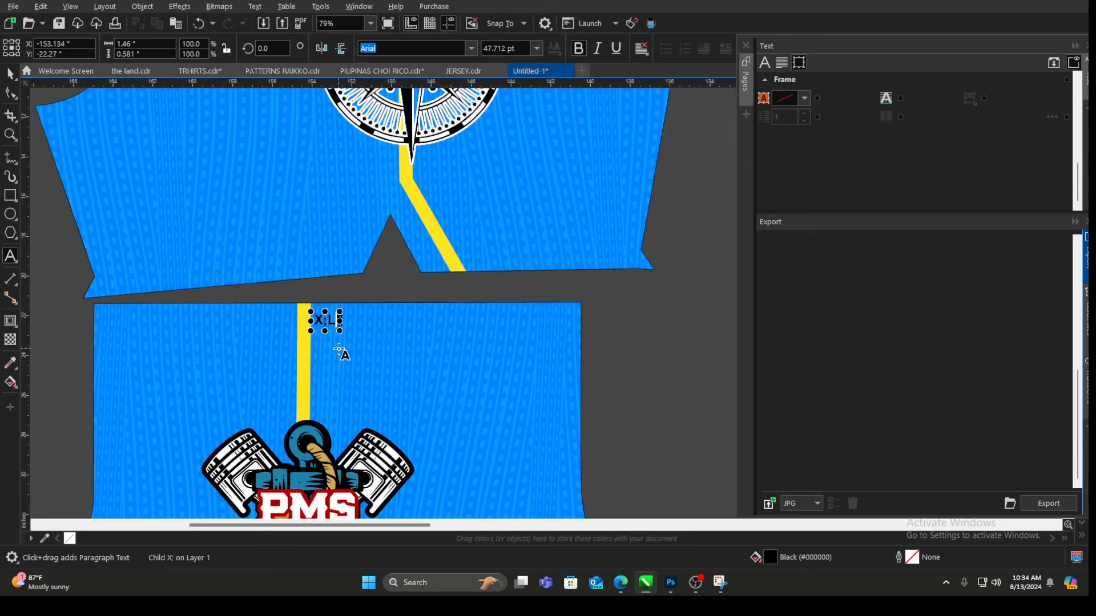
pyautogui.press('BackSpace')
pyautogui.press('BackSpace')
pyautogui.write('L')
pyautogui.scroll(-4, 342, 384)
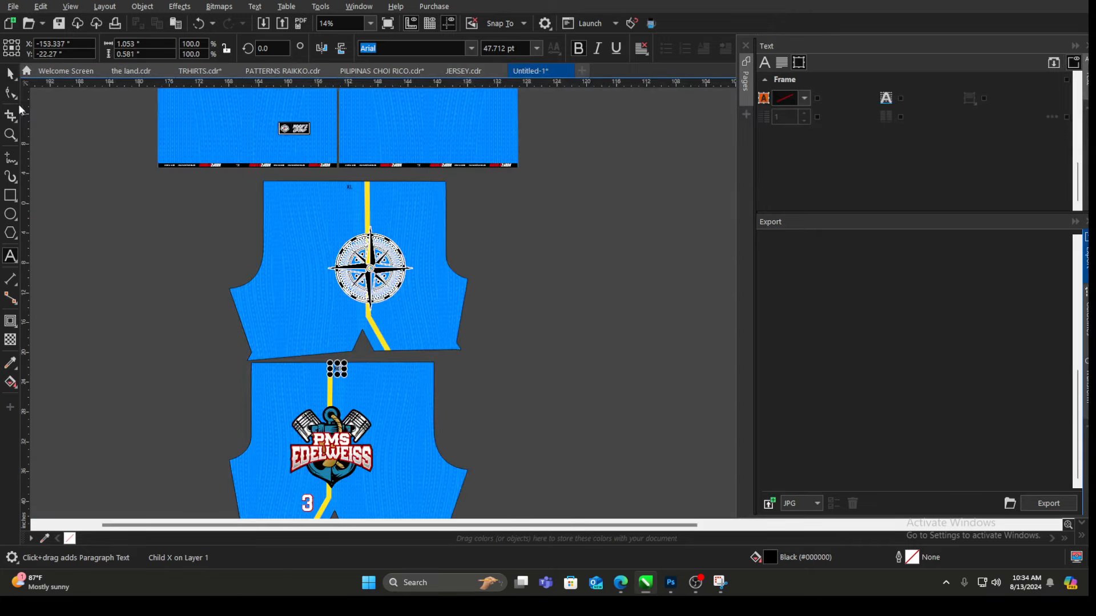
# Step: Inspect the finished XL jersey and shorts layout and compare it with the original Large set above
pyautogui.click(10, 93)
pyautogui.click(326, 232)
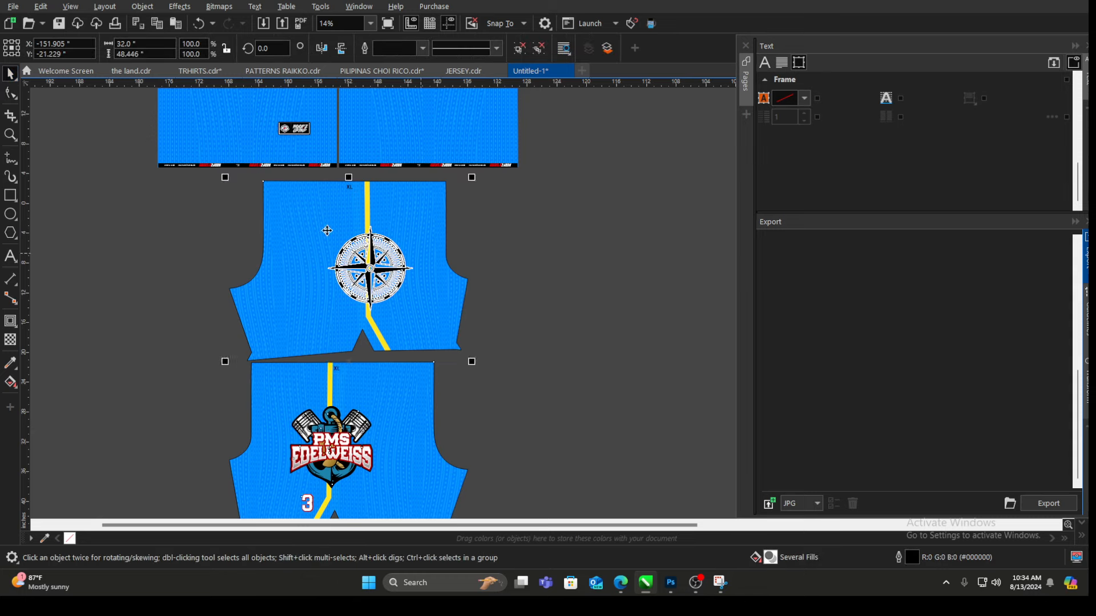
pyautogui.scroll(-4, 336, 285)
pyautogui.keyDown('shift'); pyautogui.click(355, 200); pyautogui.keyUp('shift')
pyautogui.scroll(8, 358, 197)
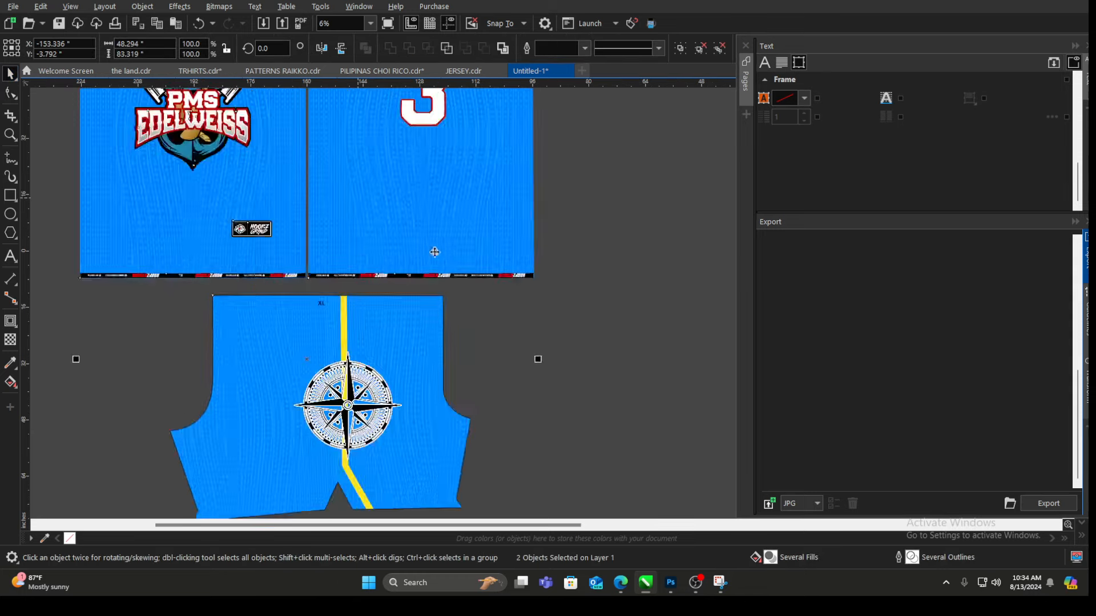
pyautogui.scroll(-7, 359, 269)
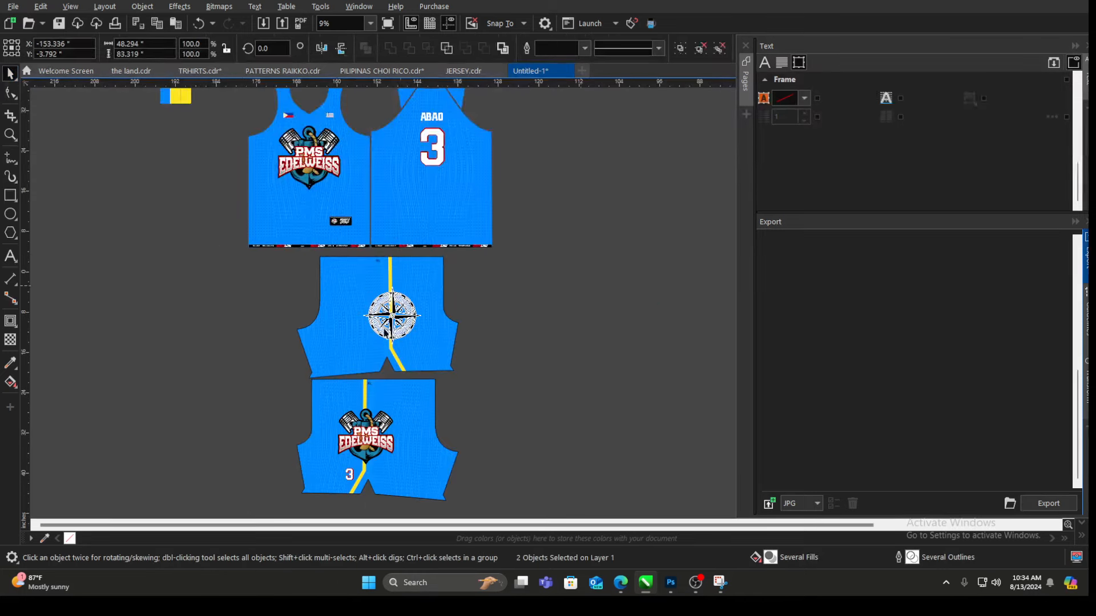
pyautogui.click(436, 399)
pyautogui.scroll(-3, 437, 399)
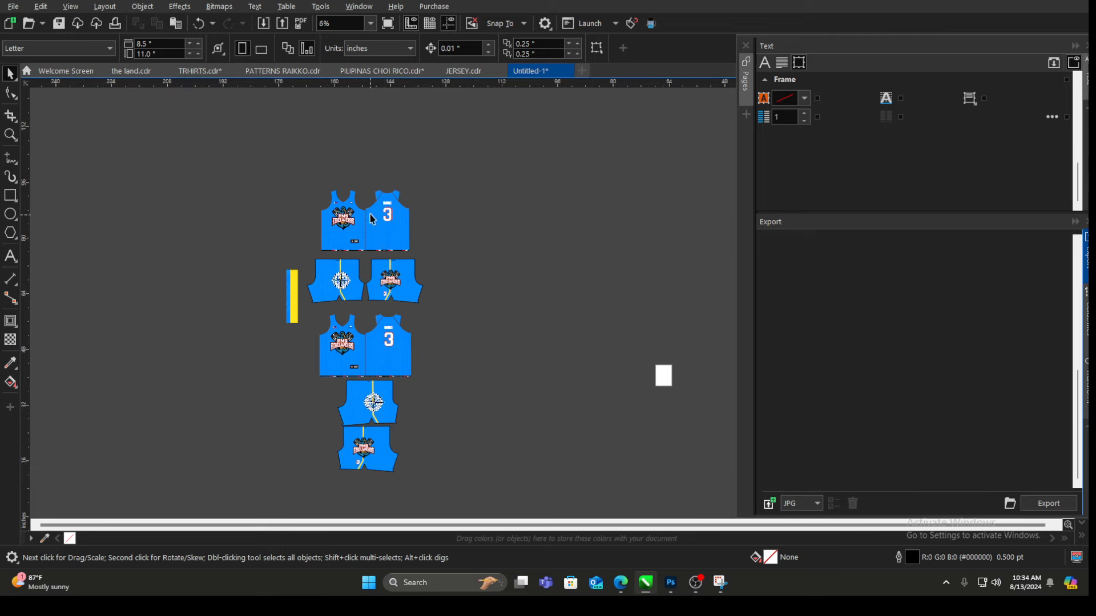
pyautogui.scroll(7, 380, 244)
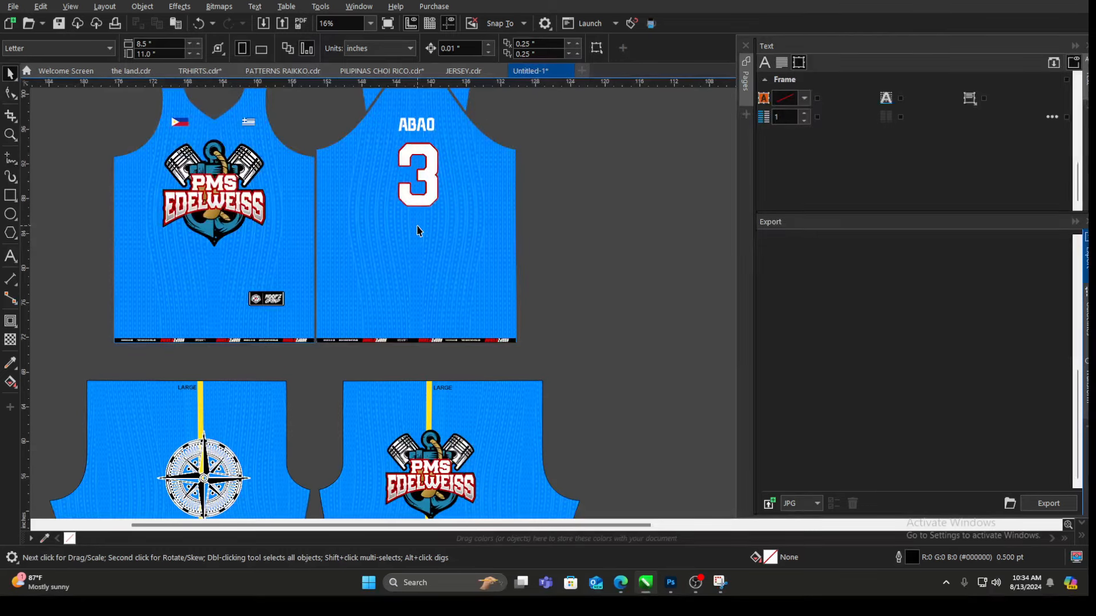
pyautogui.scroll(-2, 336, 263)
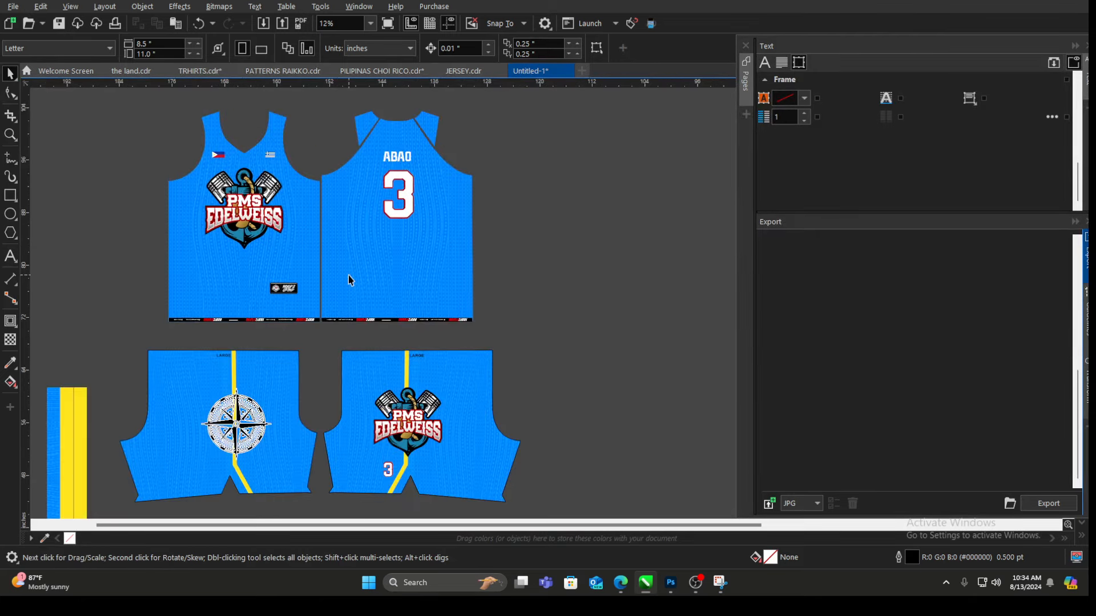
pyautogui.click(338, 262)
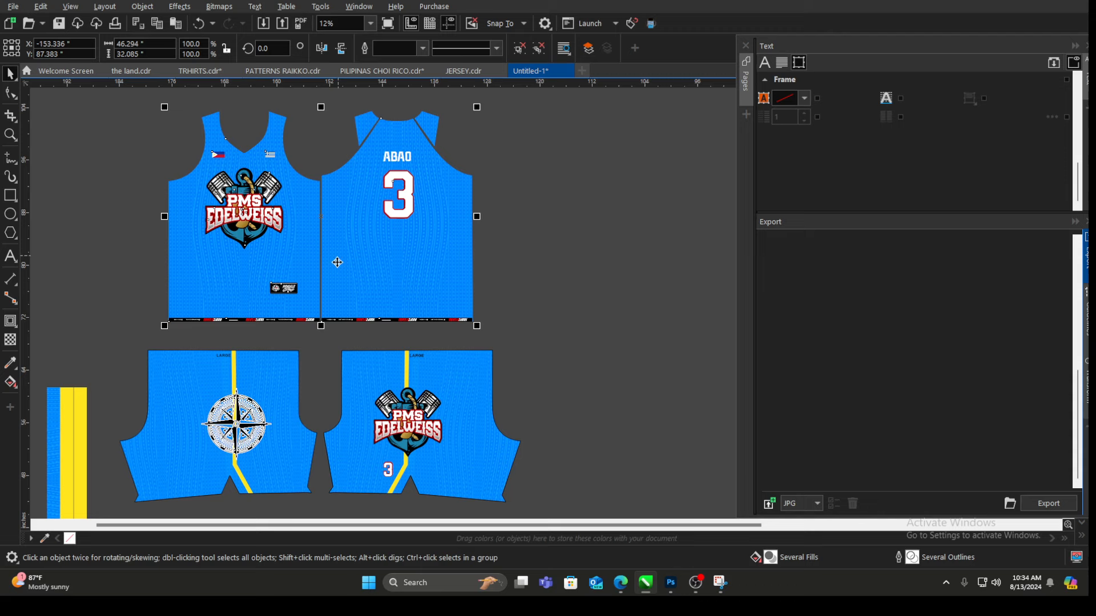
# Step: Move the original Large compass shorts panel directly above the Large PMS Edelweiss shorts panel
pyautogui.click(422, 359)
pyautogui.scroll(-1, 330, 348)
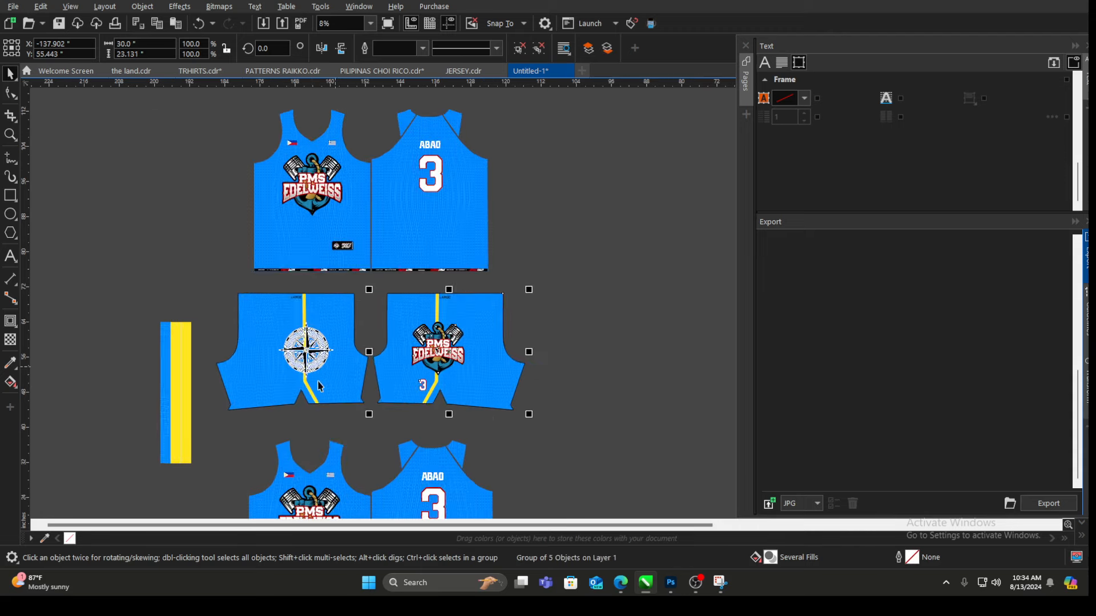
pyautogui.scroll(1, 516, 331)
pyautogui.moveTo(520, 330); pyautogui.dragTo(494, 264)
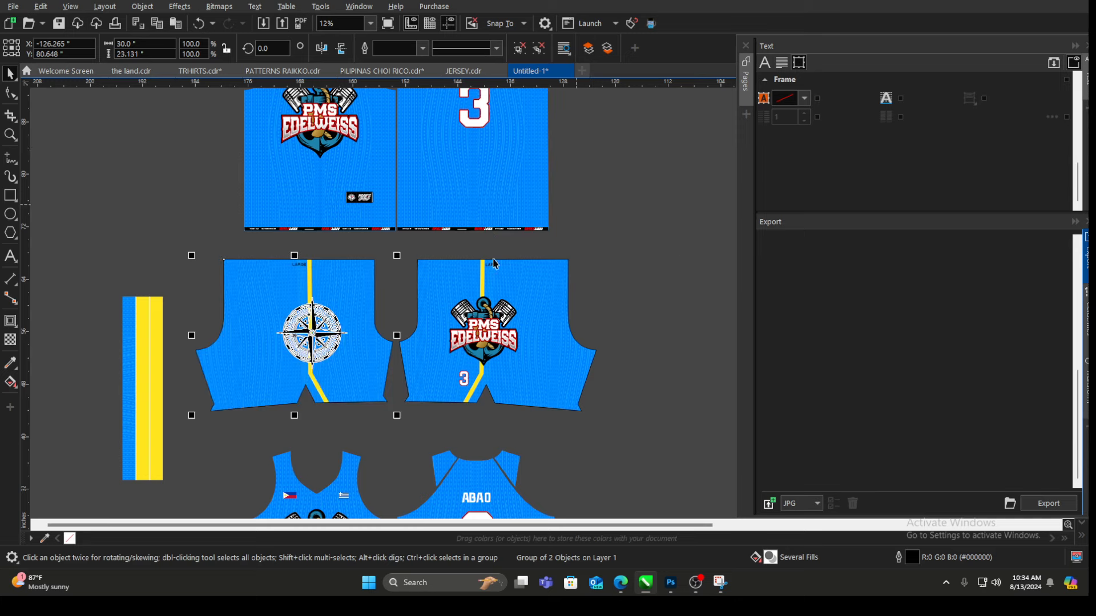
pyautogui.moveTo(339, 327); pyautogui.dragTo(512, 156)
# Step: Align the centres of the two Large shorts panels and move both clear of the Large jersey, to its right
pyautogui.scroll(2, 508, 272)
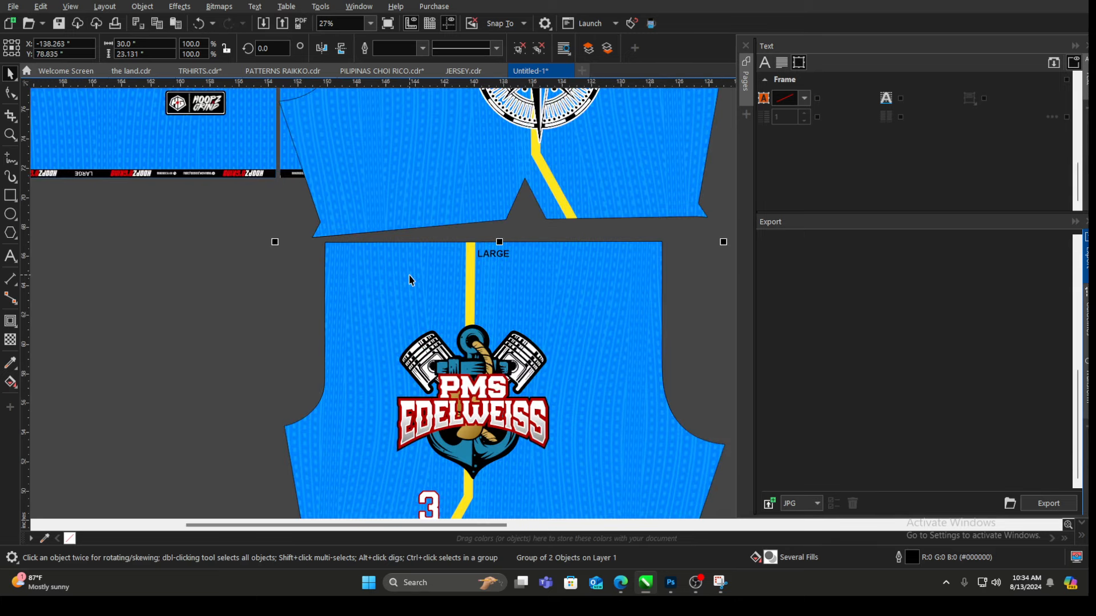
pyautogui.keyDown('shift'); pyautogui.click(410, 275); pyautogui.keyUp('shift')
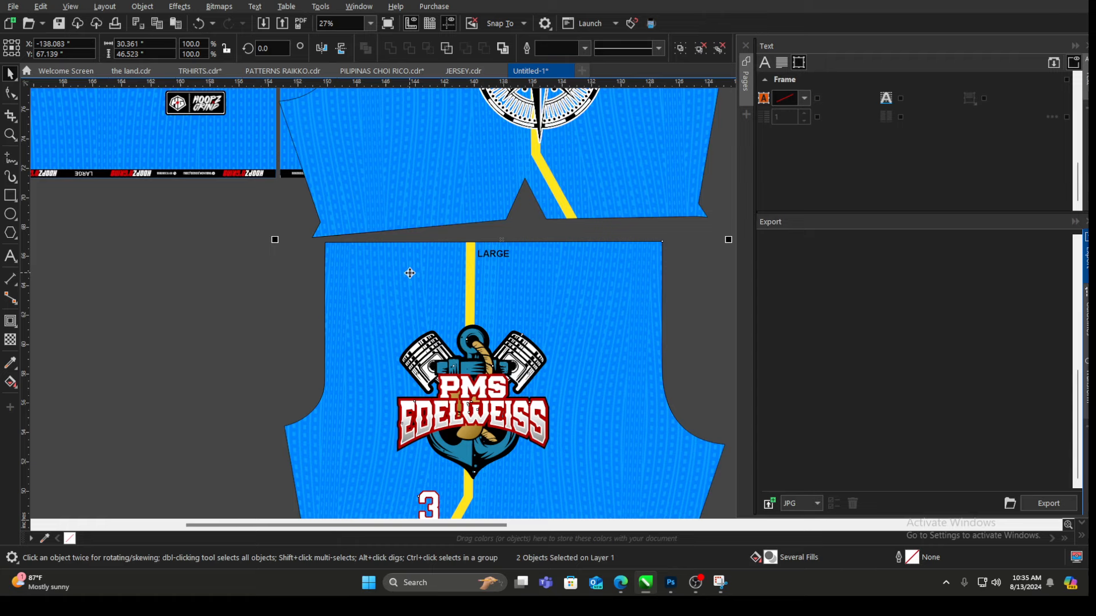
pyautogui.moveTo(409, 272); pyautogui.dragTo(657, 239)
# Step: Nudge the Large PMS Edelweiss shorts panel up closer to the compass panel's lower edge
pyautogui.scroll(-4, 560, 236)
pyautogui.click(662, 289)
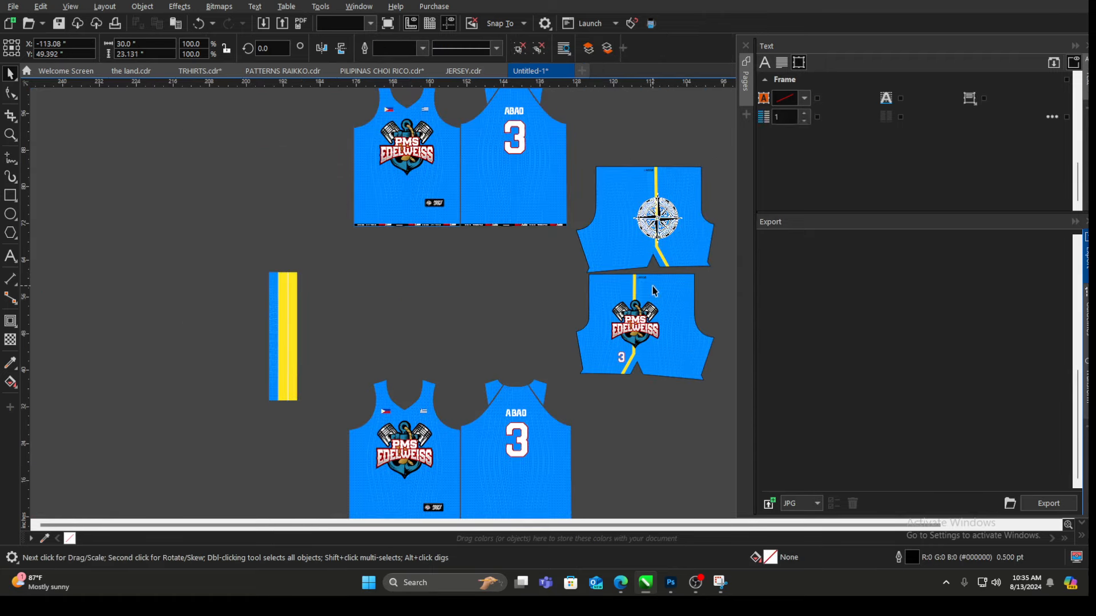
pyautogui.scroll(1, 662, 290)
pyautogui.scroll(2, 663, 289)
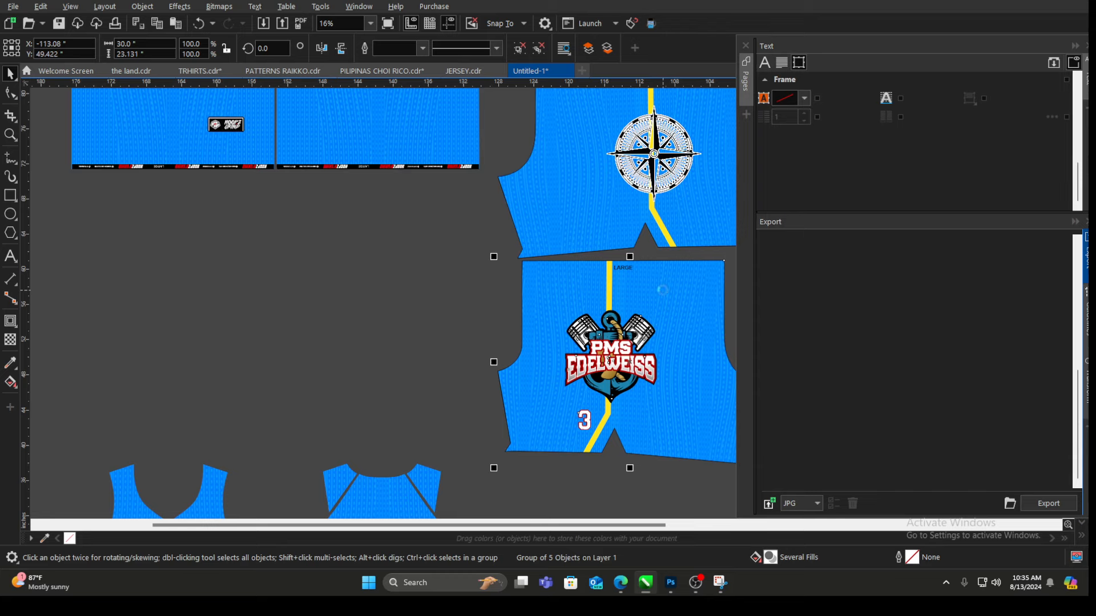
pyautogui.scroll(1, 594, 283)
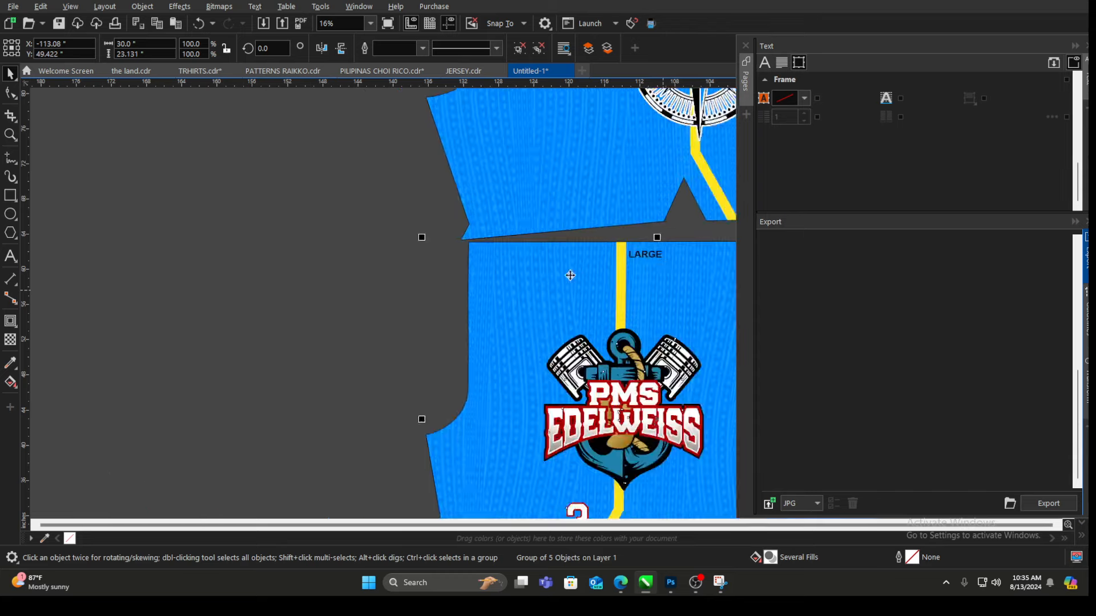
pyautogui.scroll(5, 496, 257)
pyautogui.scroll(-4, 457, 257)
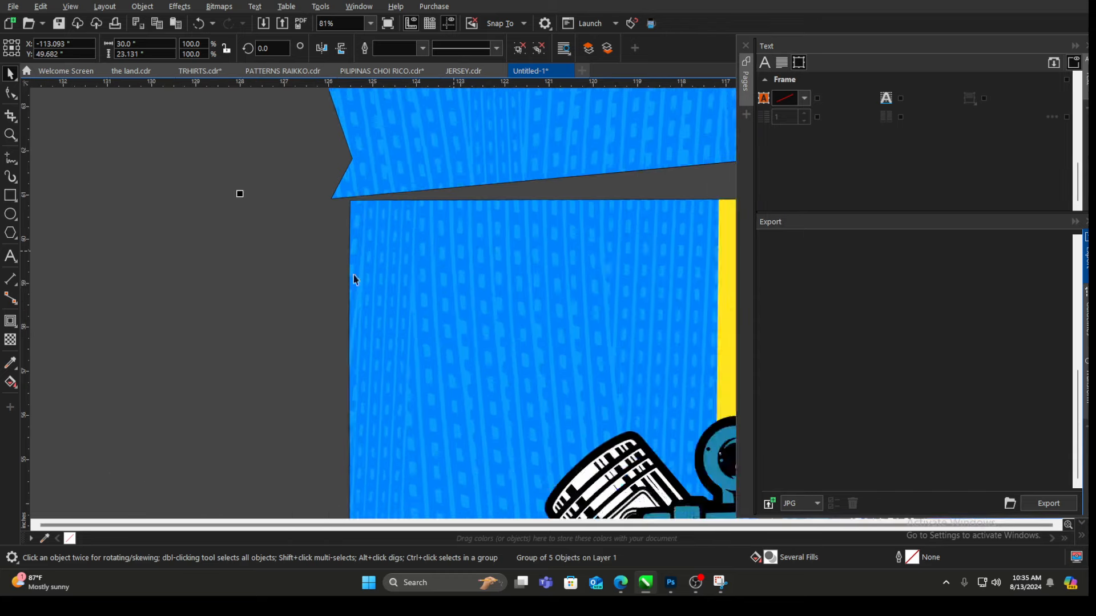
pyautogui.click(360, 332)
# Step: Realign the centres of the two stacked Large shorts panels and group them
pyautogui.scroll(-4, 359, 331)
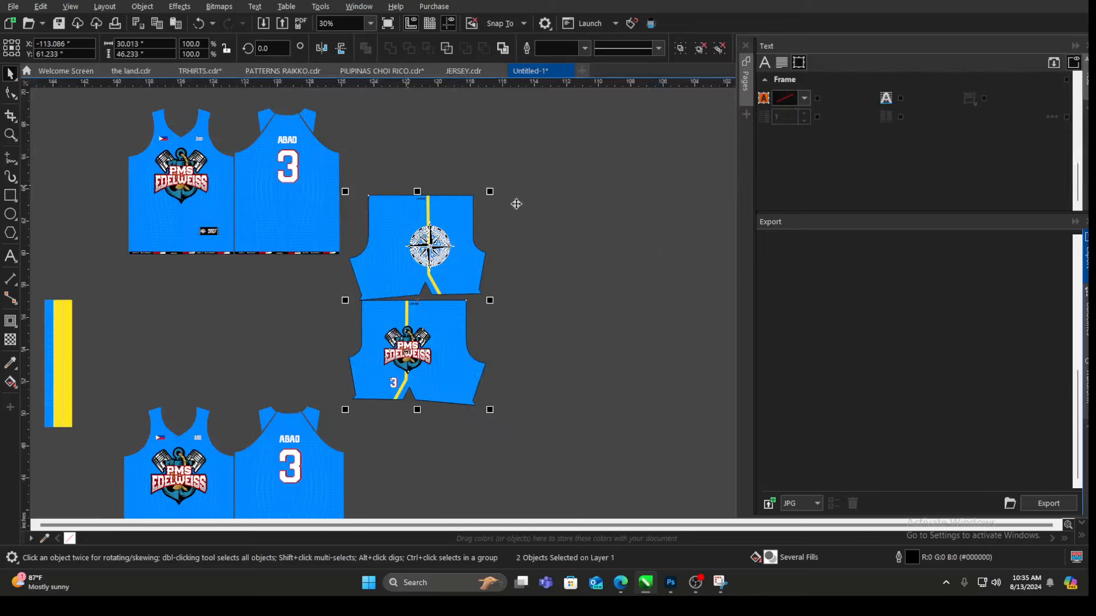
pyautogui.scroll(-1, 342, 411)
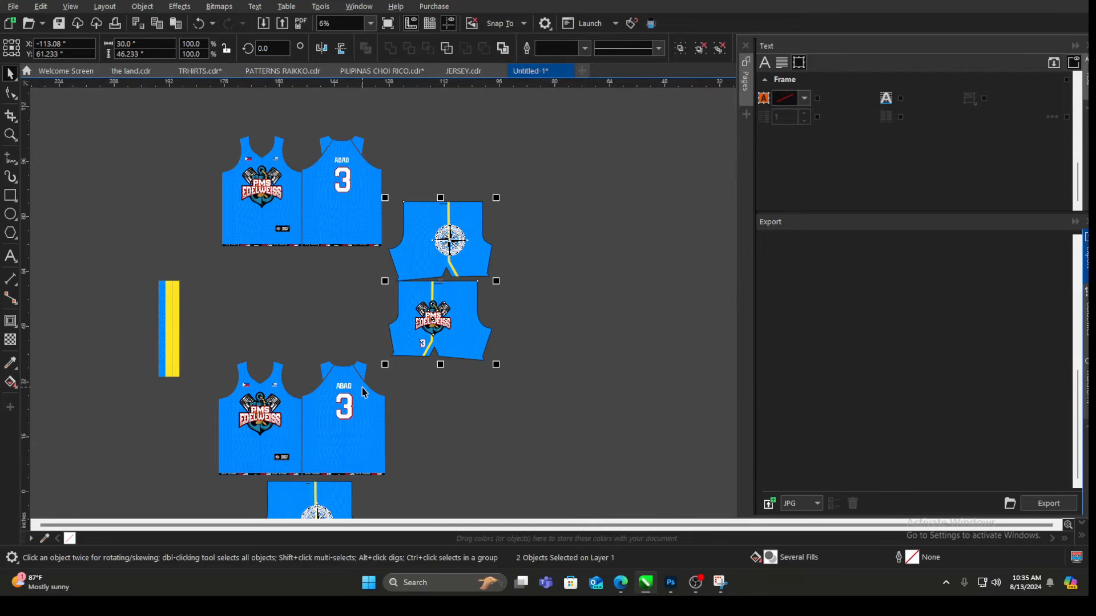
pyautogui.moveTo(563, 168); pyautogui.dragTo(362, 384)
pyautogui.hotkey('ctrl', 'g')
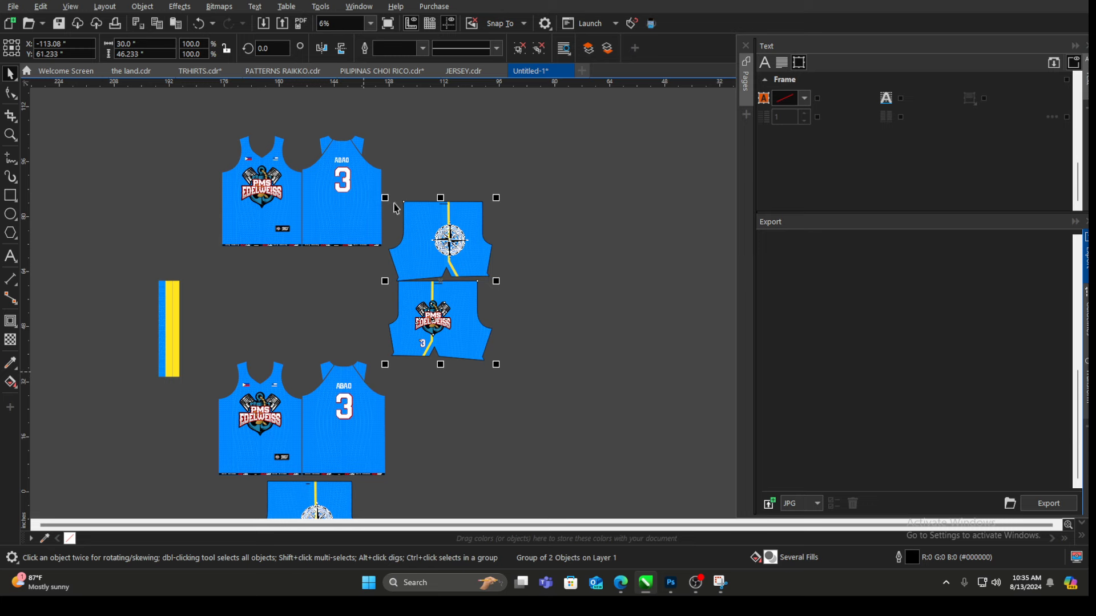
# Step: Move the original Large jersey upward to make room for the stacked shorts beneath it
pyautogui.click(440, 164)
pyautogui.moveTo(184, 117); pyautogui.dragTo(441, 297)
pyautogui.moveTo(302, 188); pyautogui.dragTo(307, 91)
# Step: Move the grouped Large shorts panels directly beneath the Large jersey
pyautogui.click(485, 316)
pyautogui.moveTo(456, 304); pyautogui.dragTo(314, 268)
pyautogui.click(363, 353)
pyautogui.scroll(-2, 360, 348)
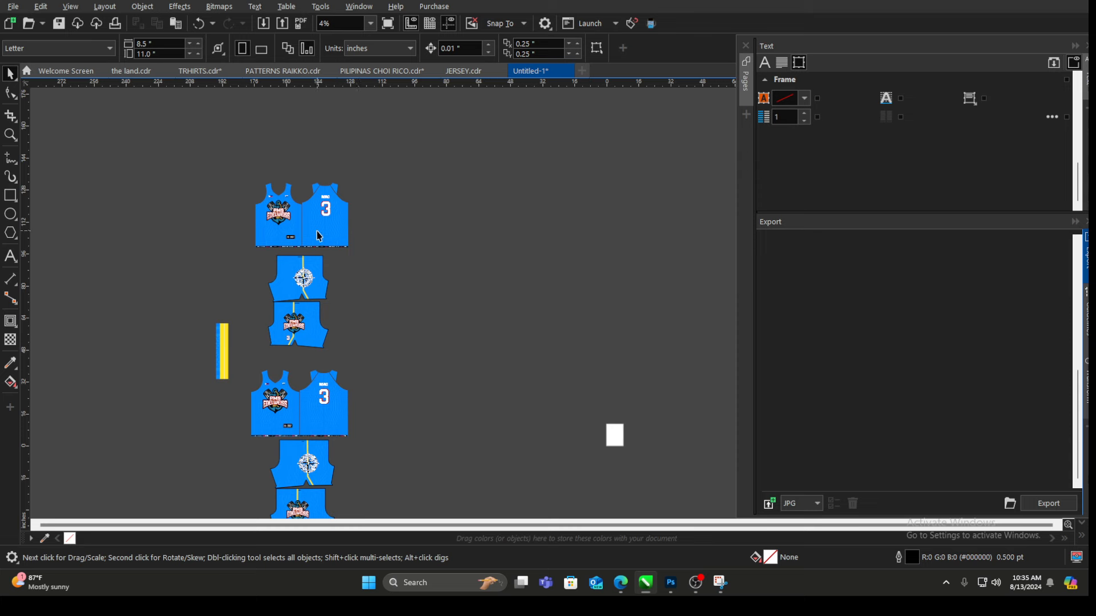
# Step: Duplicate the Large jersey together with its grouped shorts and place the copy directly above the original set
pyautogui.moveTo(232, 160); pyautogui.dragTo(404, 368)
pyautogui.scroll(1, 313, 160)
pyautogui.scroll(1, 295, 240)
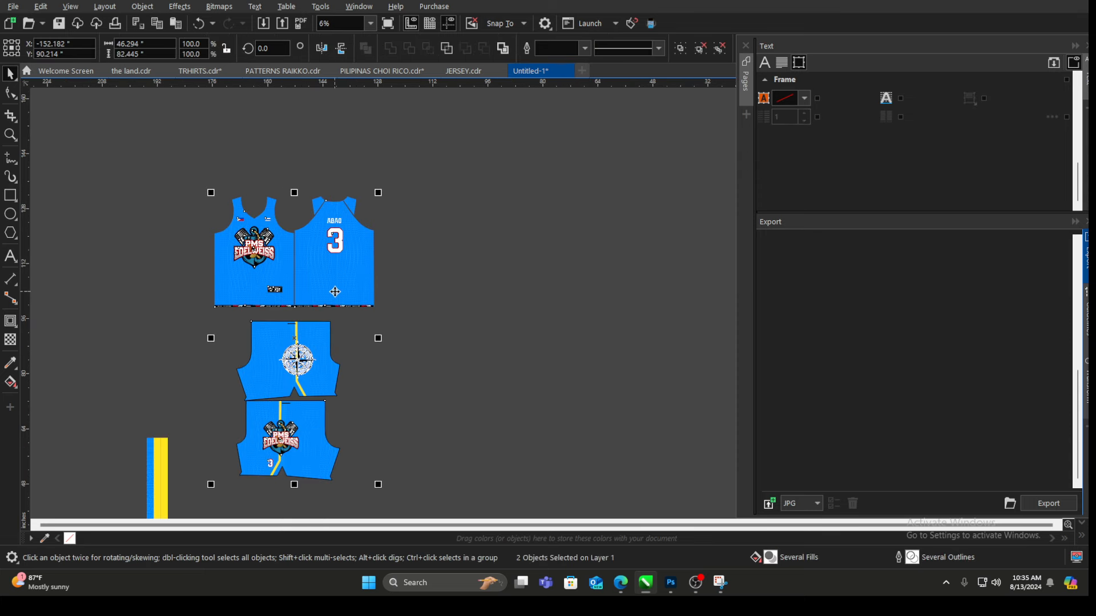
pyautogui.moveTo(170, 148); pyautogui.dragTo(478, 511)
pyautogui.moveTo(344, 285); pyautogui.dragTo(335, 154)
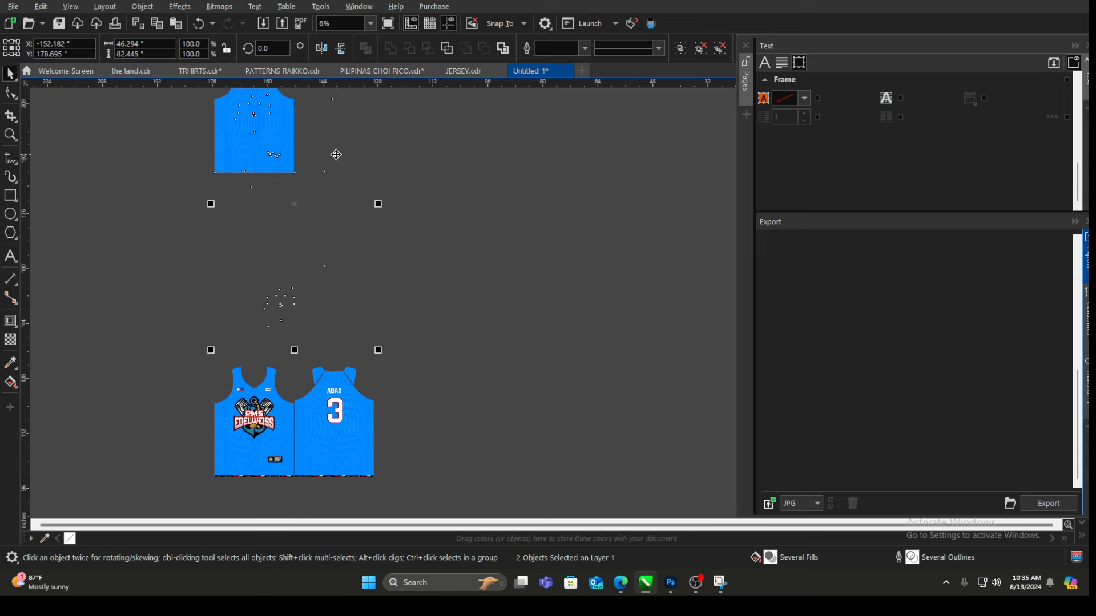
pyautogui.click(382, 116)
# Step: Resize the duplicated shorts group to 28 inches wide and slightly reduce its height
pyautogui.scroll(3, 279, 375)
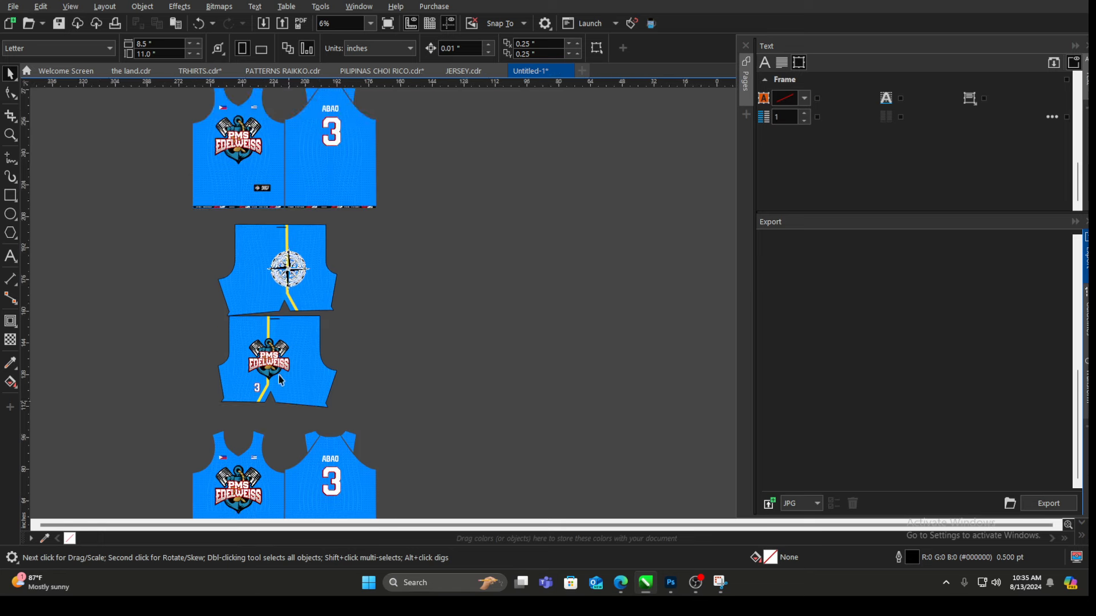
pyautogui.scroll(-2, 420, 307)
pyautogui.scroll(1, 420, 307)
pyautogui.scroll(2, 419, 306)
pyautogui.click(522, 271)
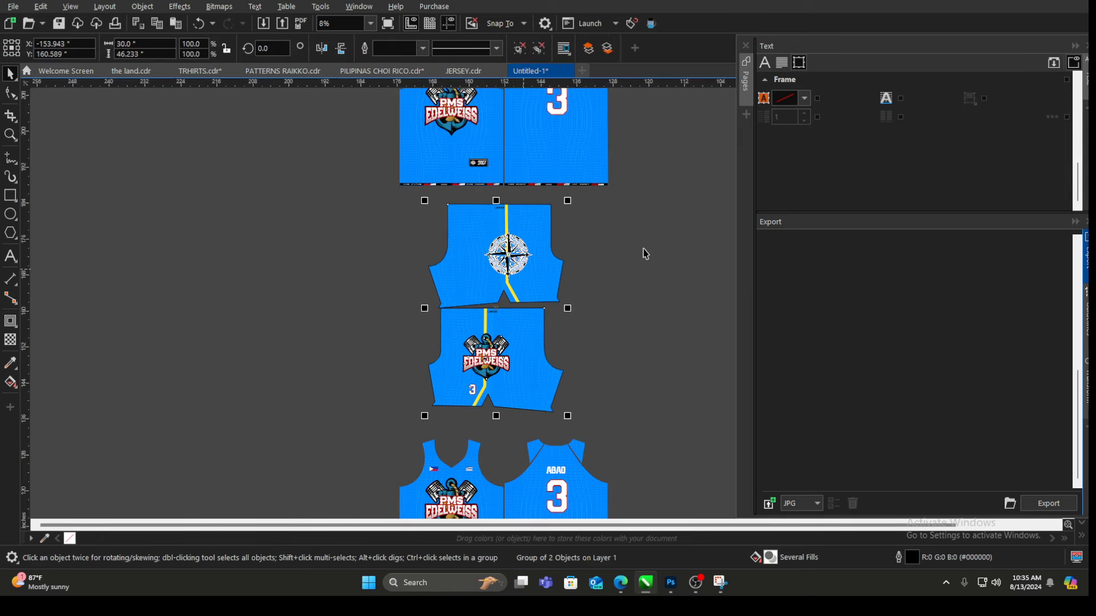
pyautogui.scroll(2, 651, 252)
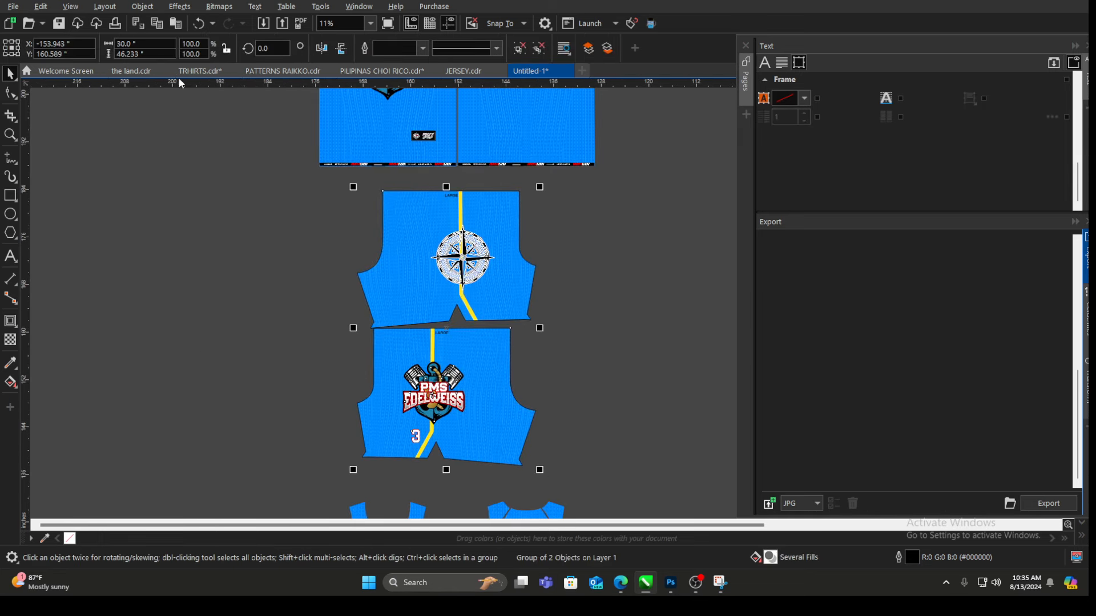
pyautogui.click(122, 54)
pyautogui.write('4')
pyautogui.moveTo(120, 43); pyautogui.dragTo(124, 43)
pyautogui.write('28')
pyautogui.press('Return')
pyautogui.click(162, 195)
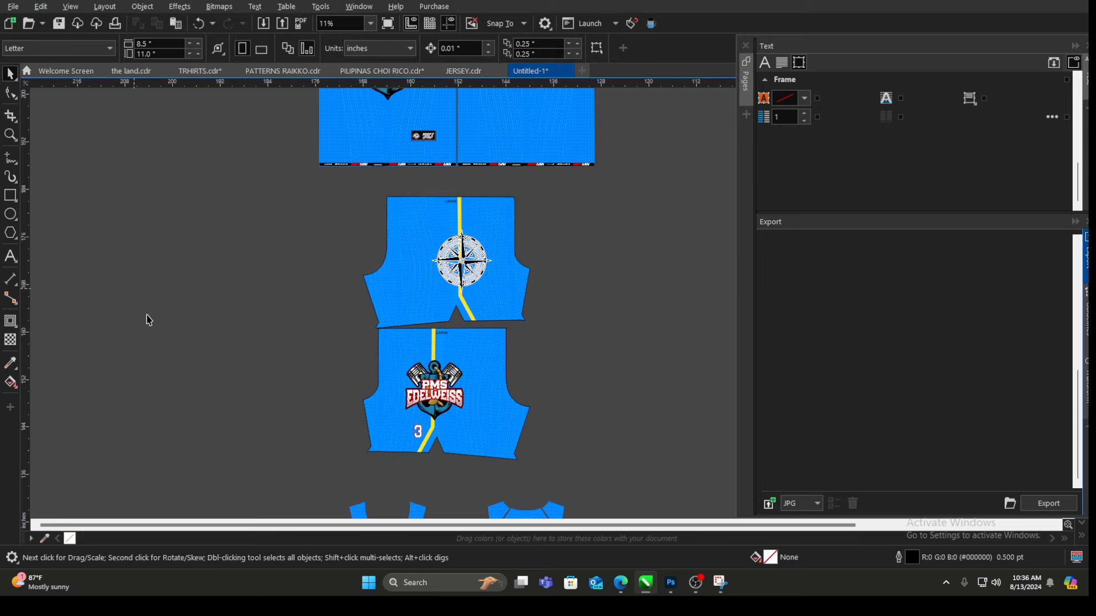
# Step: Resize the duplicated jersey to 44.294 inches wide and slightly reduce its height
pyautogui.scroll(-3, 147, 318)
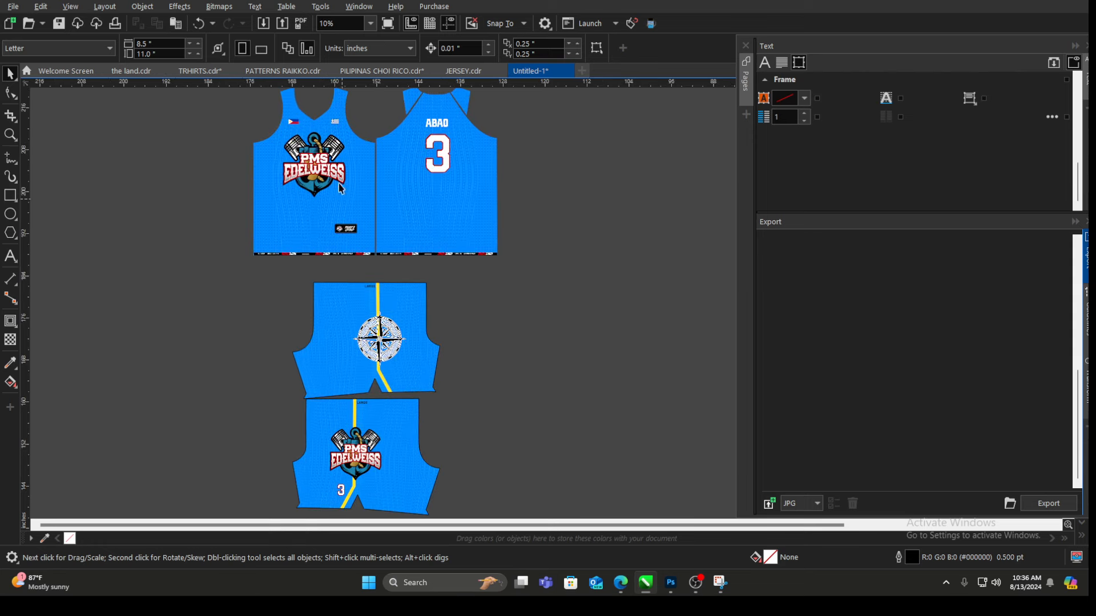
pyautogui.scroll(3, 318, 211)
pyautogui.click(367, 271)
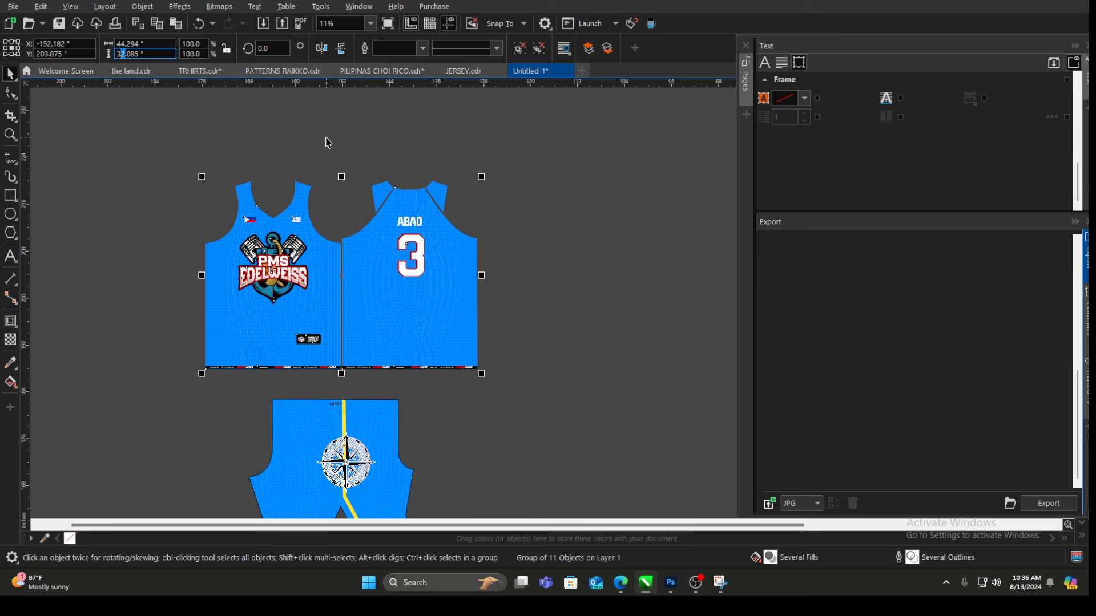
pyautogui.click(545, 207)
# Step: Move the resized shorts group up closer to the hem of the resized jersey
pyautogui.scroll(-4, 341, 165)
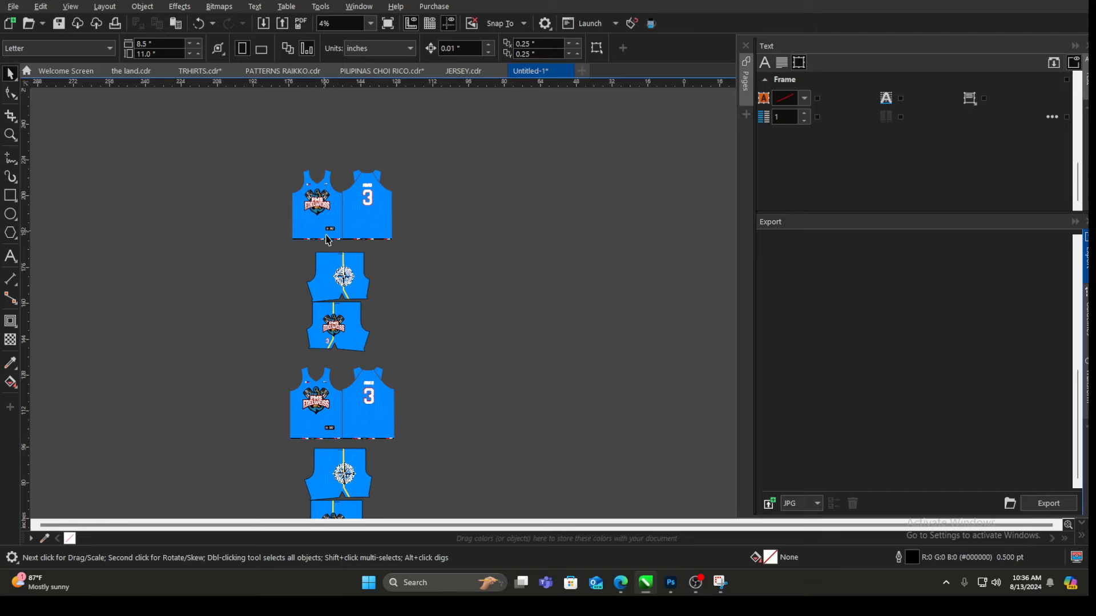
pyautogui.scroll(2, 328, 240)
pyautogui.click(350, 259)
pyautogui.click(502, 275)
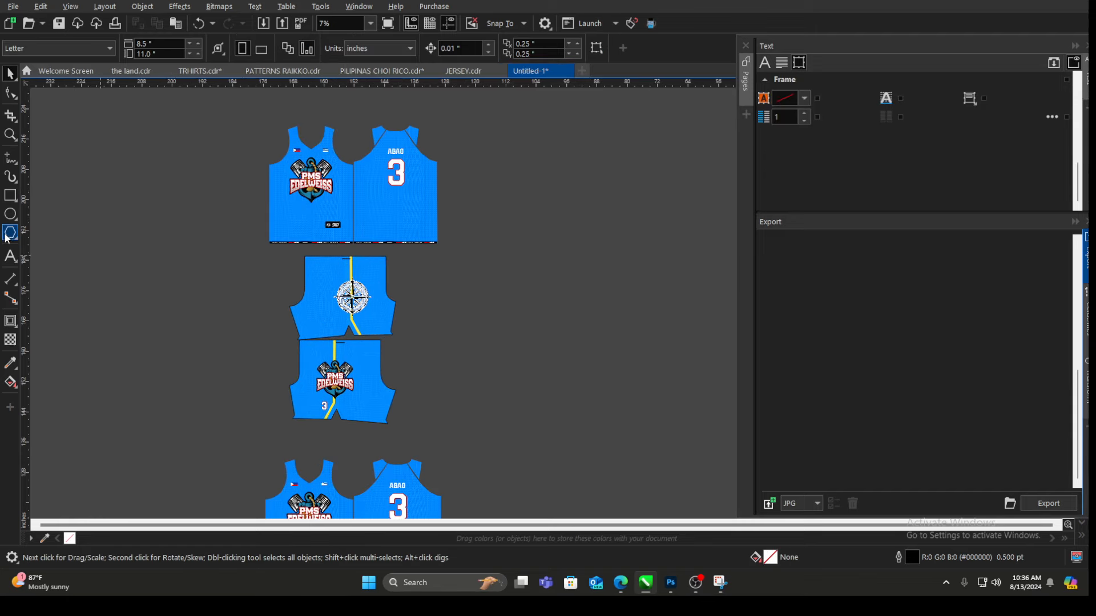
# Step: Change the size label on the resized jersey's back hem to MEDIUM
pyautogui.click(10, 256)
pyautogui.scroll(6, 384, 245)
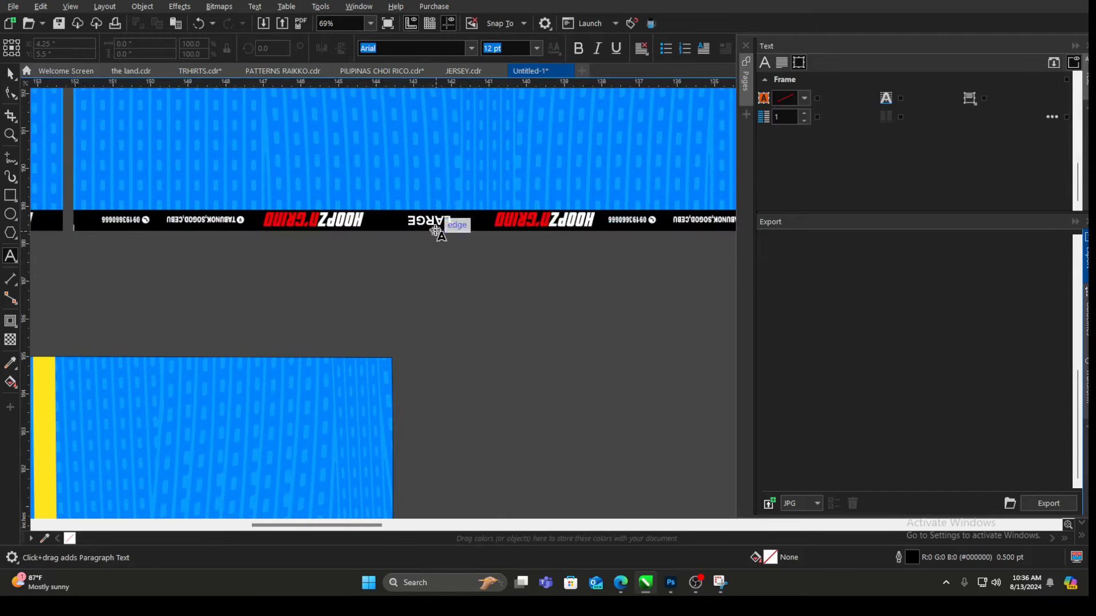
pyautogui.doubleClick(435, 227)
pyautogui.write('MEDIUM')
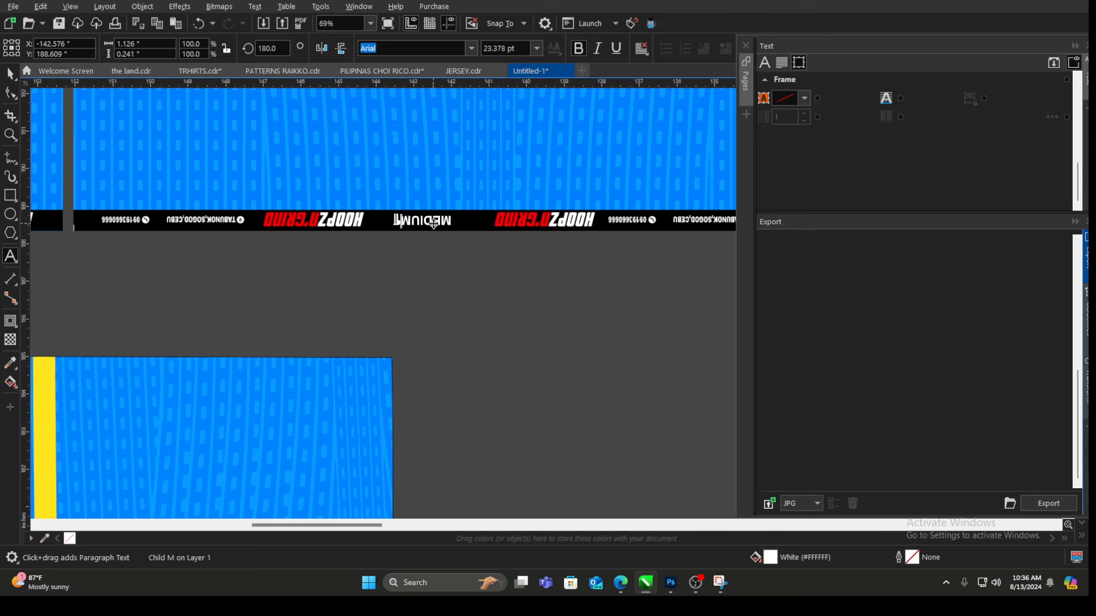
# Step: Change the size label on the resized jersey's front hem to MEDIUM
pyautogui.scroll(-4, 611, 277)
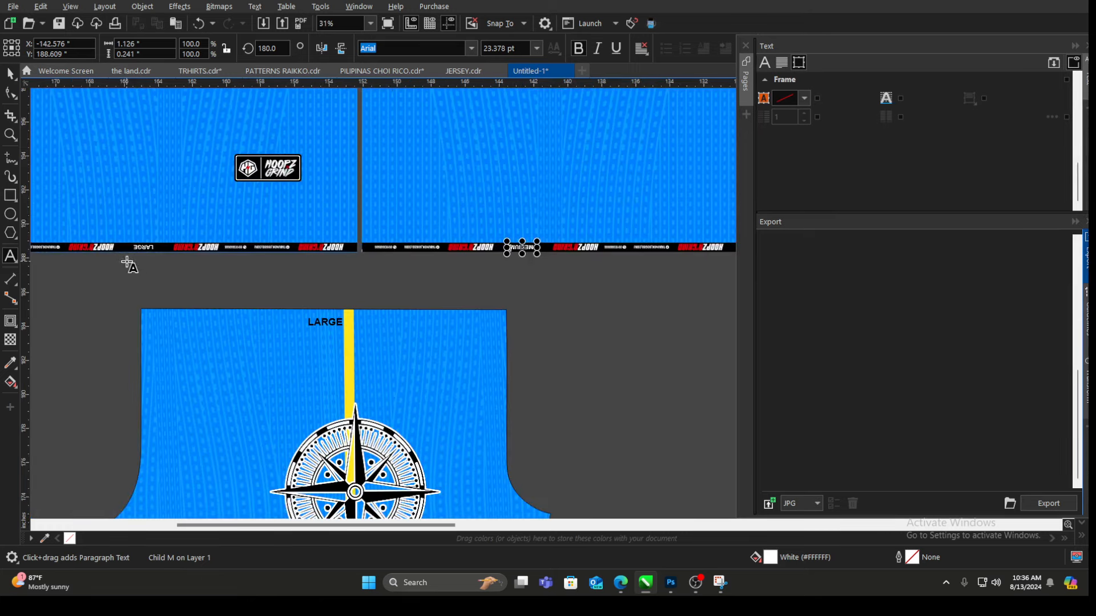
pyautogui.scroll(2, 154, 258)
pyautogui.scroll(3, 158, 256)
pyautogui.click(162, 224)
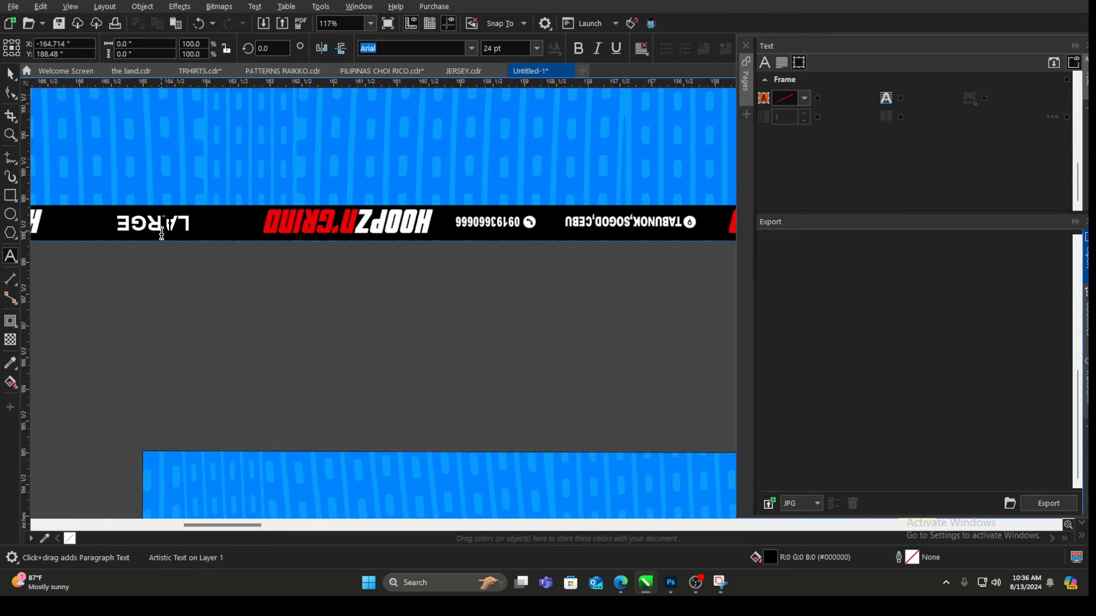
pyautogui.doubleClick(158, 225)
pyautogui.write('MEDI')
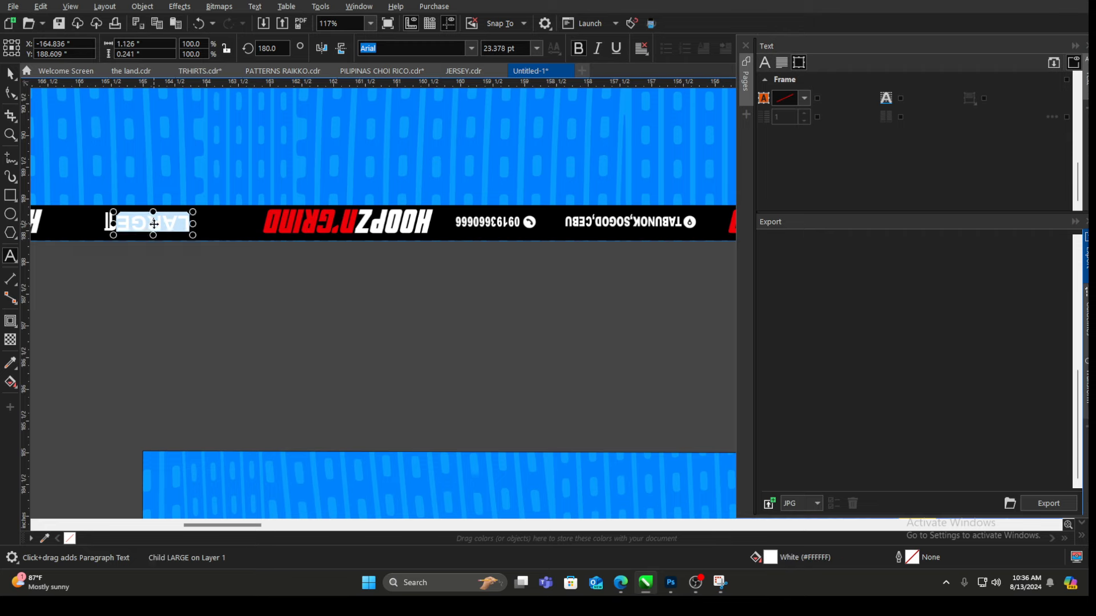
pyautogui.write('UM')
# Step: Change the size label on the resized compass shorts panel to MEDIUM
pyautogui.scroll(-4, 227, 200)
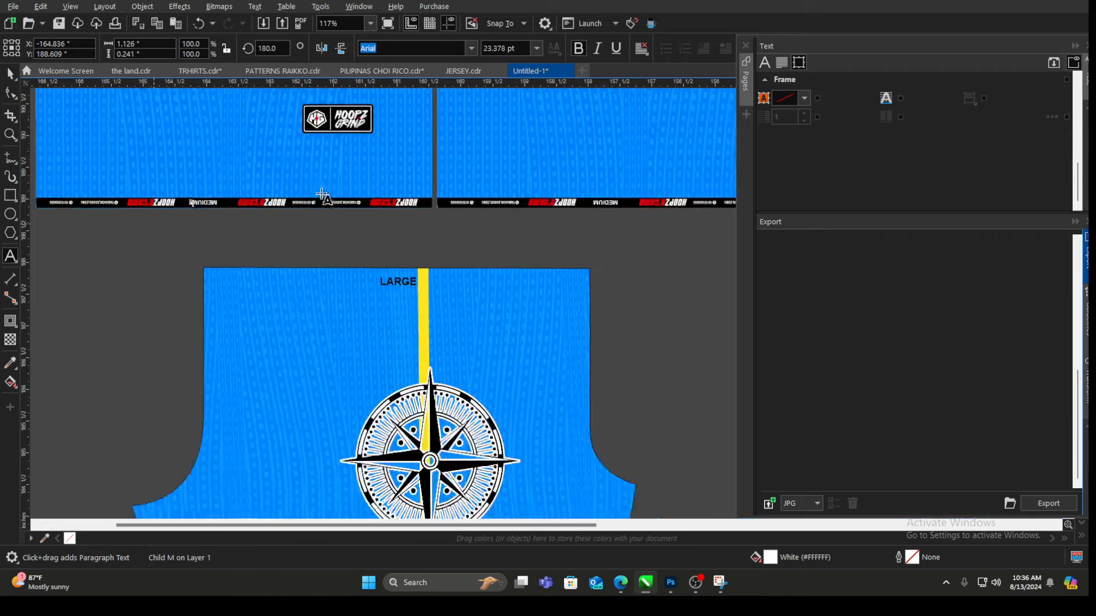
pyautogui.scroll(4, 338, 249)
pyautogui.click(367, 234)
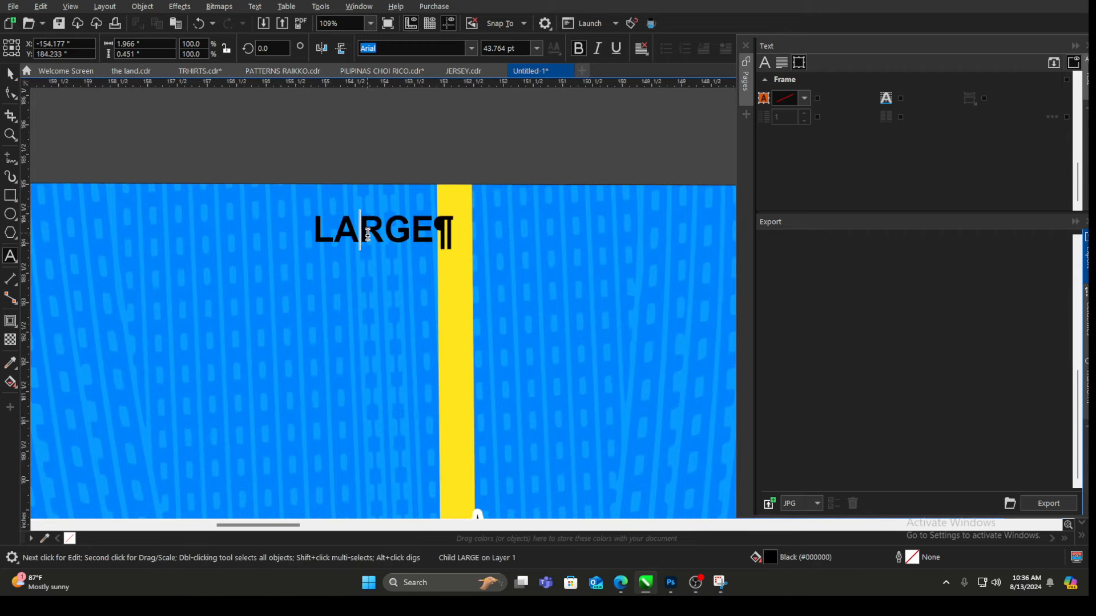
pyautogui.doubleClick(413, 228)
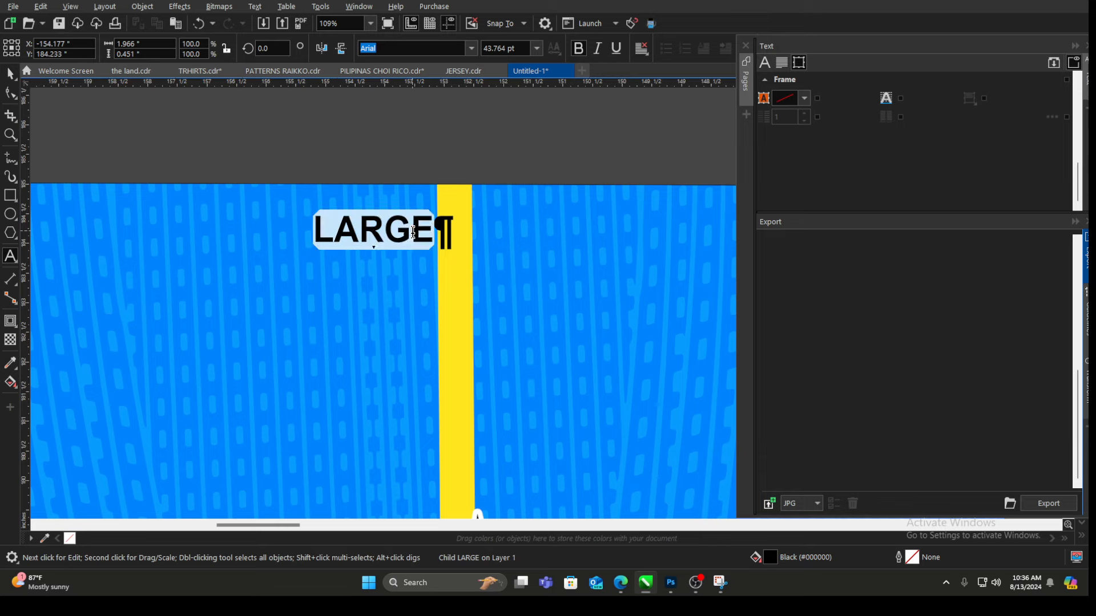
pyautogui.write('MEDIUM')
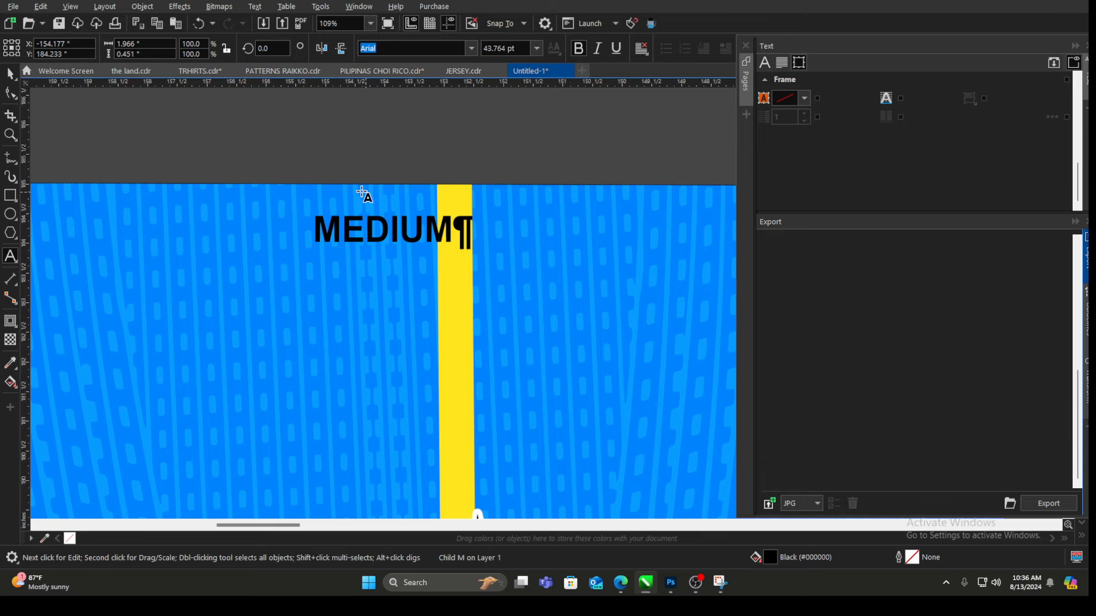
# Step: Change the size label on the resized PMS Edelweiss shorts panel to MEDIUM and finish text editing
pyautogui.scroll(-2, 345, 189)
pyautogui.scroll(-4, 337, 228)
pyautogui.scroll(4, 337, 422)
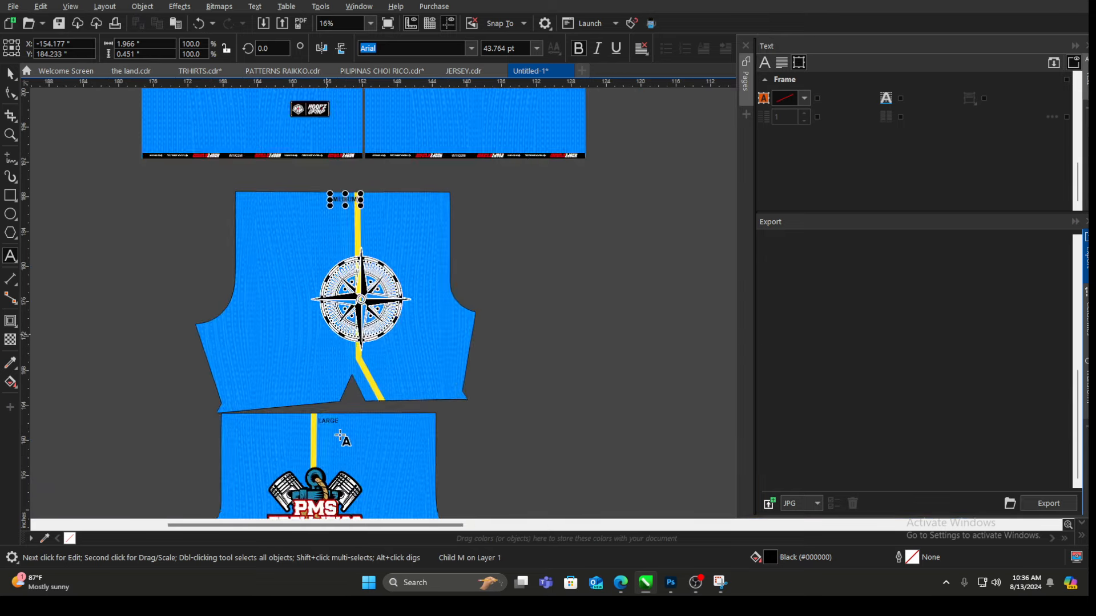
pyautogui.scroll(4, 326, 406)
pyautogui.doubleClick(319, 392)
pyautogui.write('ME')
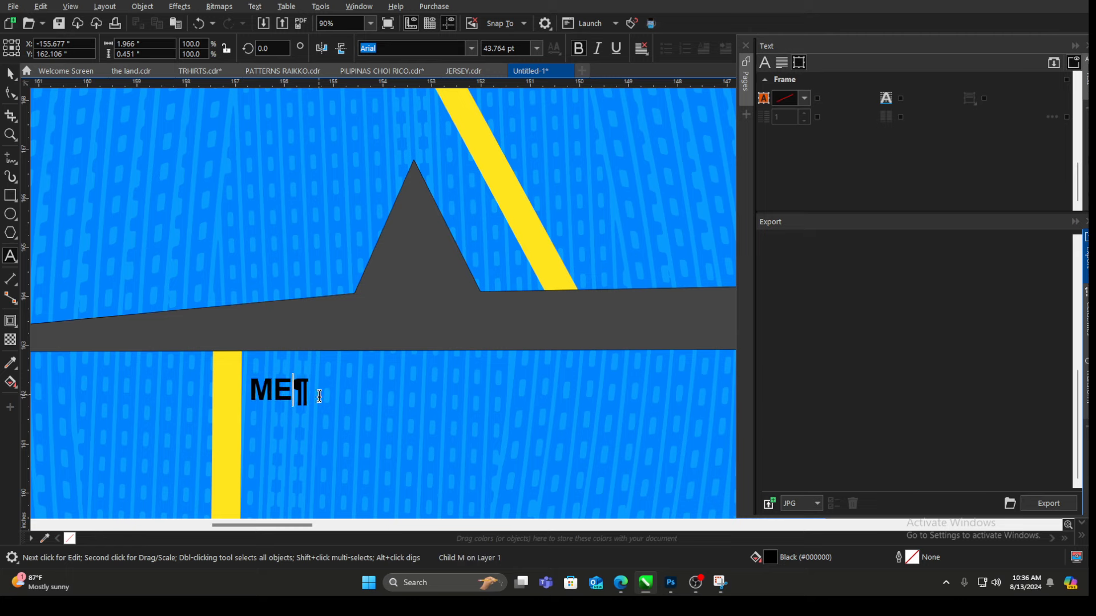
pyautogui.write('DIUM')
pyautogui.hotkey('ctrl', 'space')
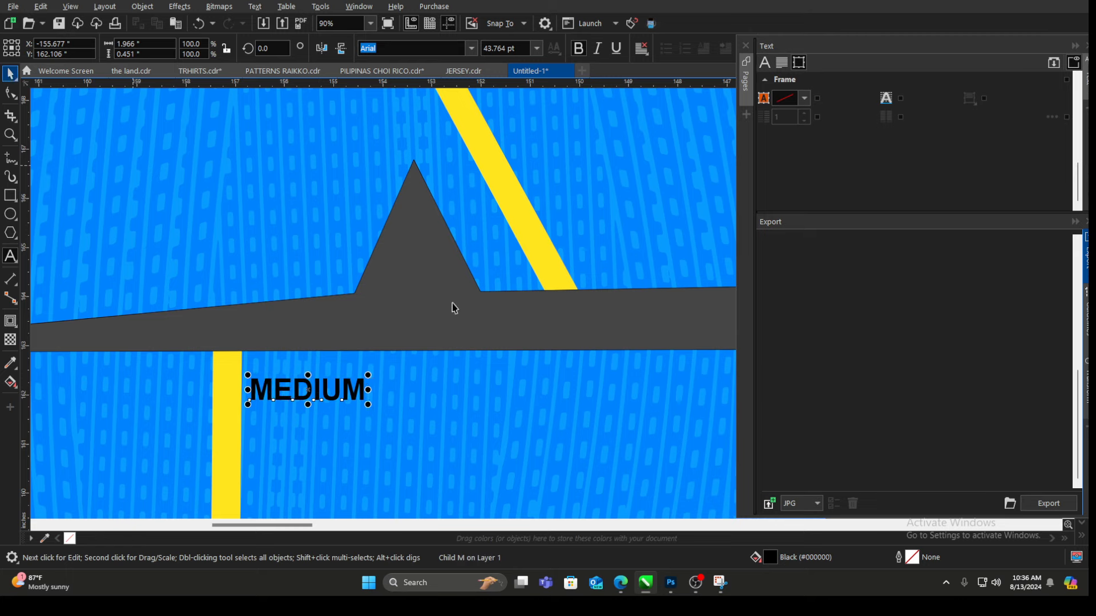
pyautogui.scroll(-1, 189, 308)
pyautogui.scroll(-5, 188, 309)
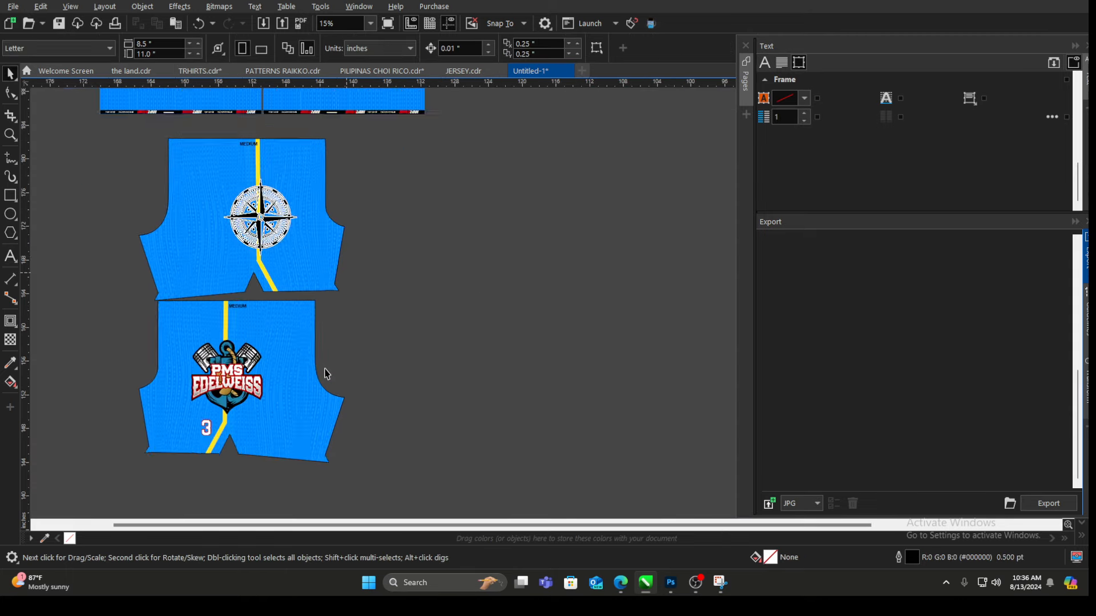
pyautogui.scroll(-2, 307, 384)
pyautogui.scroll(-2, 299, 179)
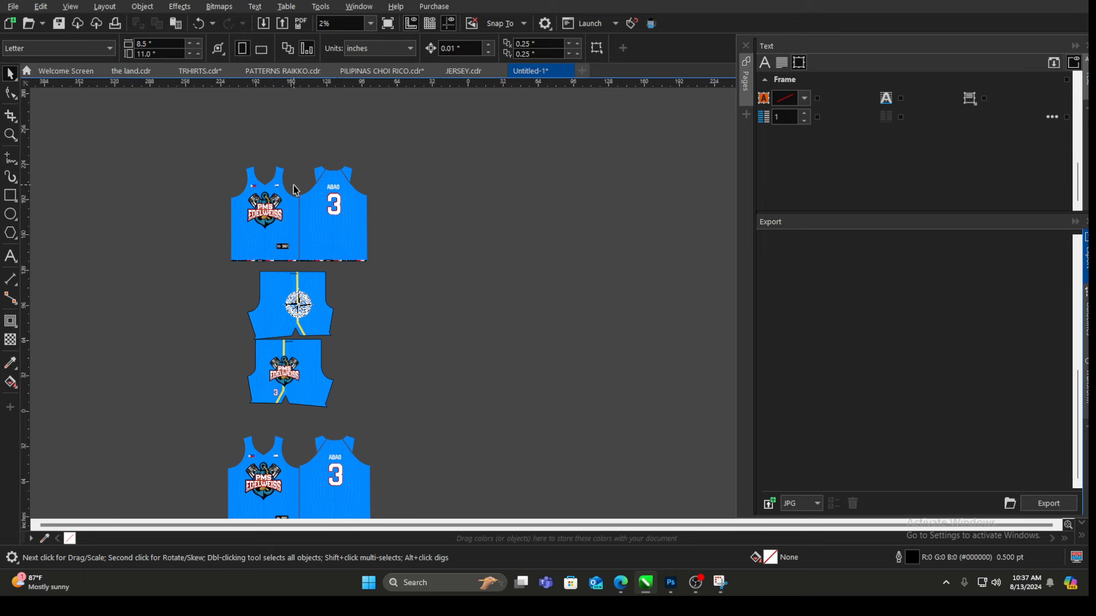
pyautogui.scroll(2, 388, 184)
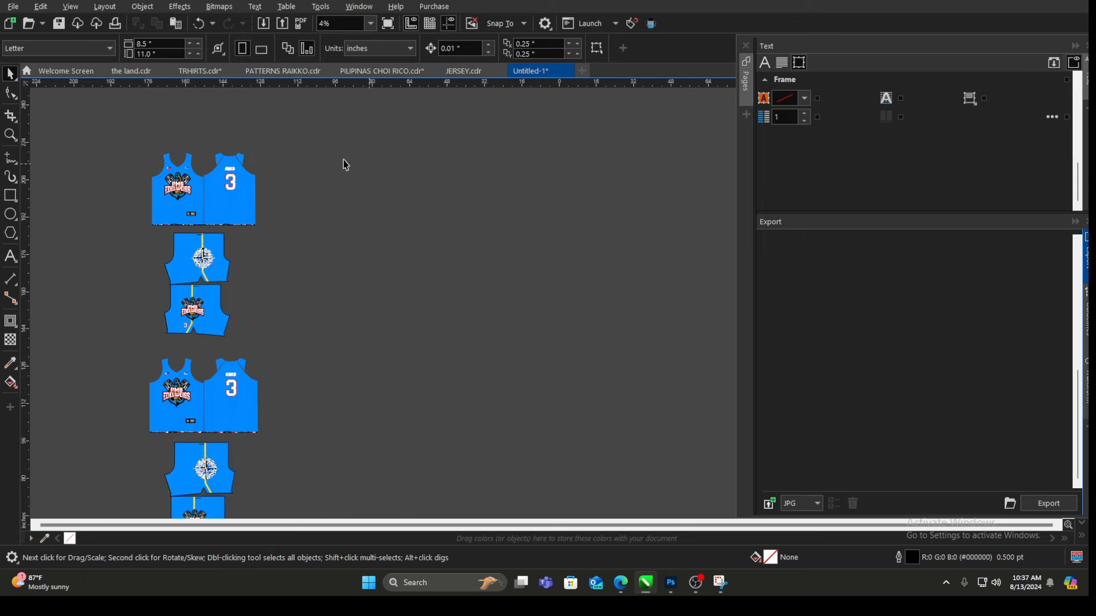
pyautogui.click(158, 185)
pyautogui.click(343, 216)
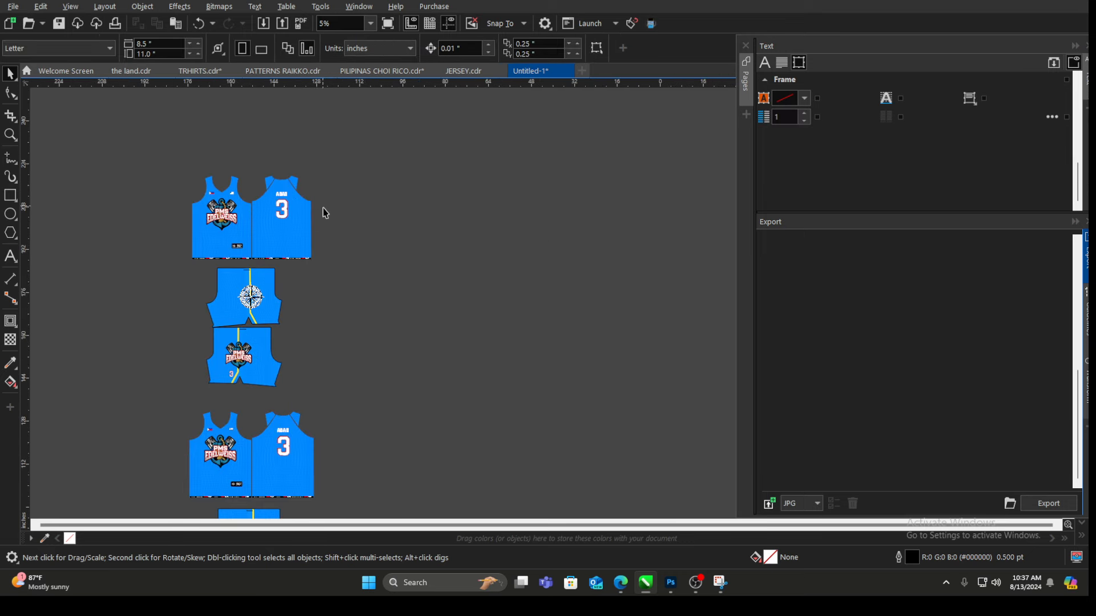
# Step: Duplicate the Medium jersey and shorts horizontally, placing the copy beside the original Medium set
pyautogui.scroll(2, 301, 277)
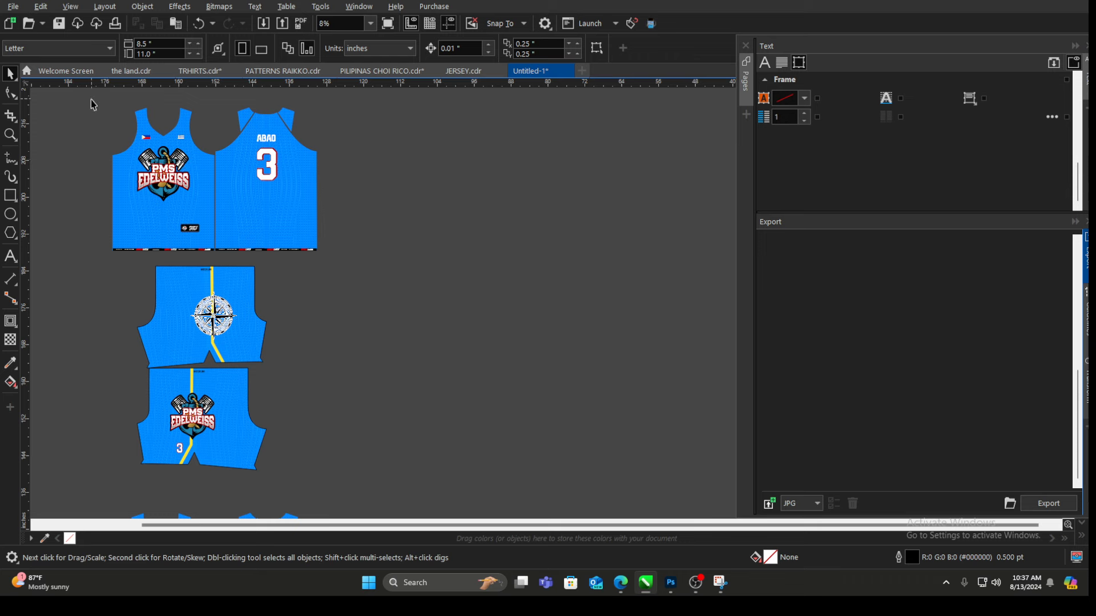
pyautogui.moveTo(101, 143); pyautogui.dragTo(433, 479)
pyautogui.click(215, 138)
pyautogui.moveTo(71, 104); pyautogui.dragTo(444, 508)
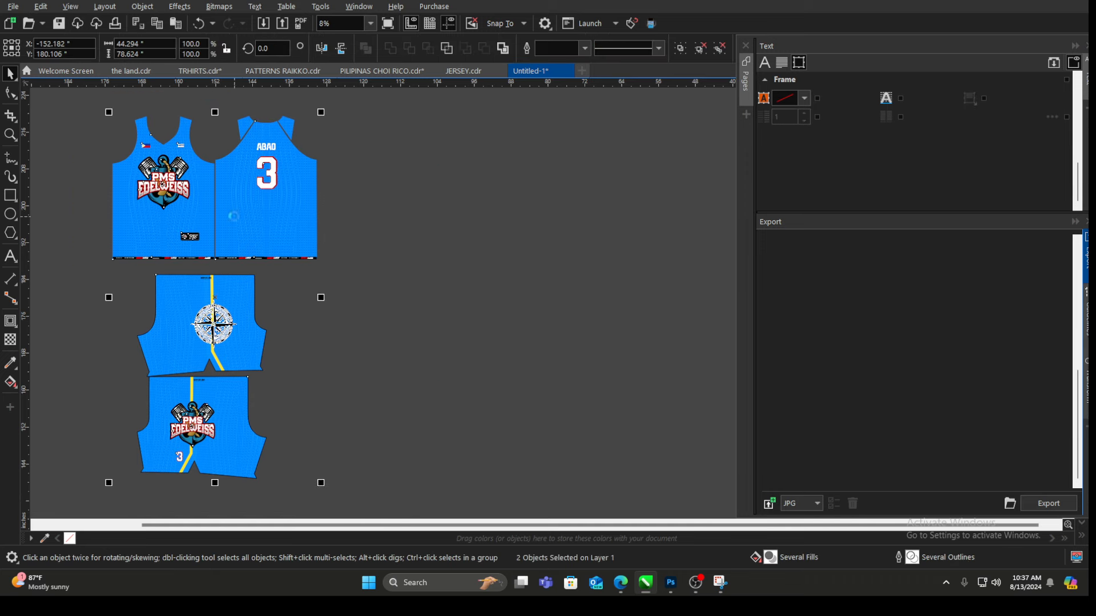
pyautogui.moveTo(233, 216); pyautogui.dragTo(450, 216)
pyautogui.press('Escape')
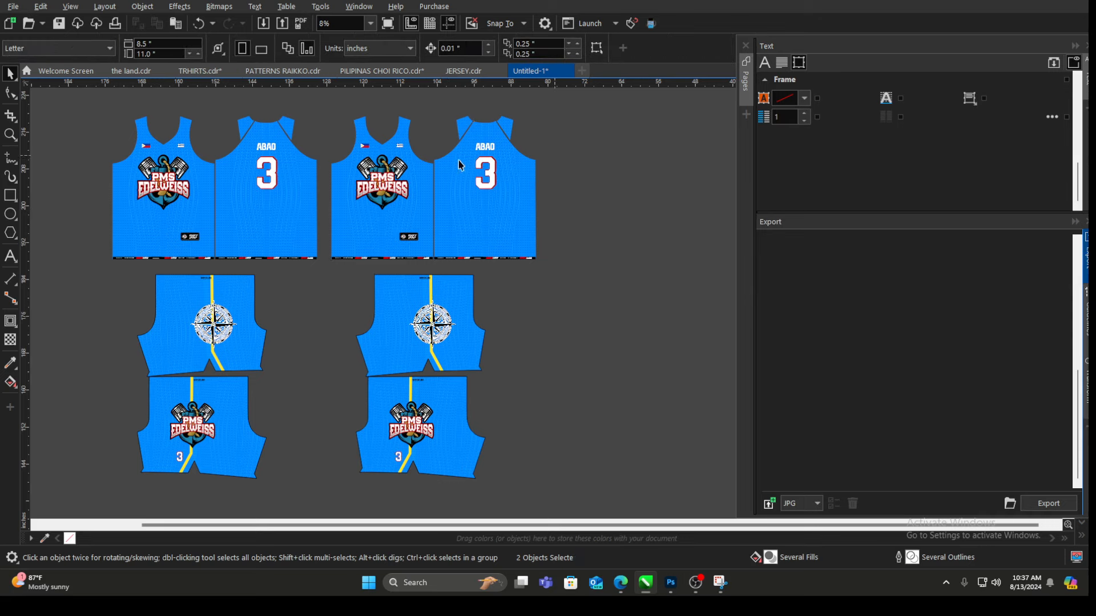
# Step: Replace the player name on the back of the duplicated Medium jersey with the sample text DSSDGG
pyautogui.click(11, 256)
pyautogui.scroll(2, 486, 148)
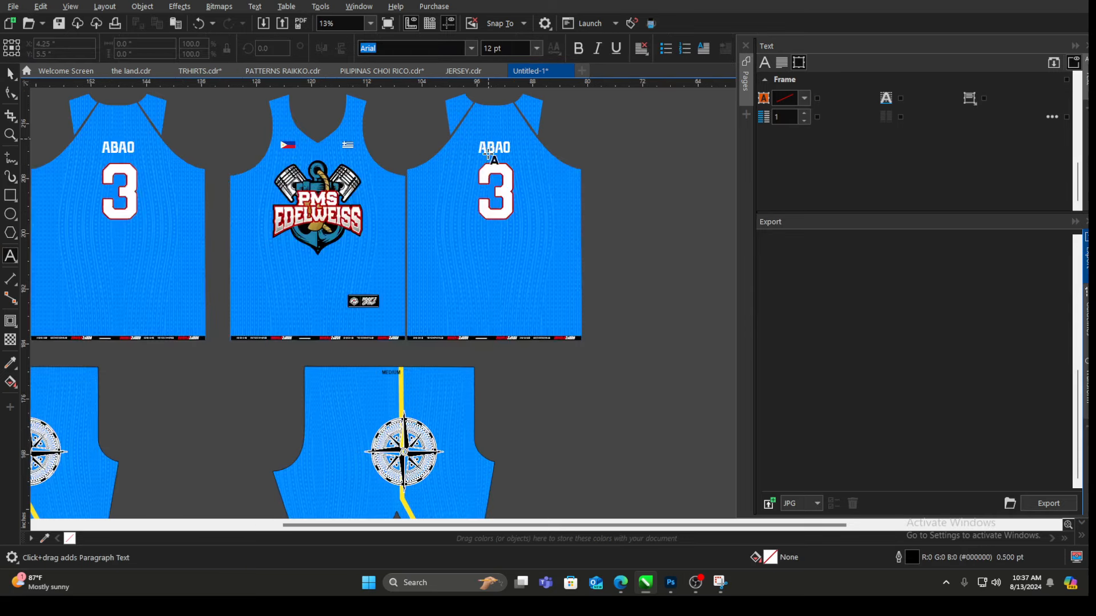
pyautogui.doubleClick(496, 150)
pyautogui.press('BackSpace')
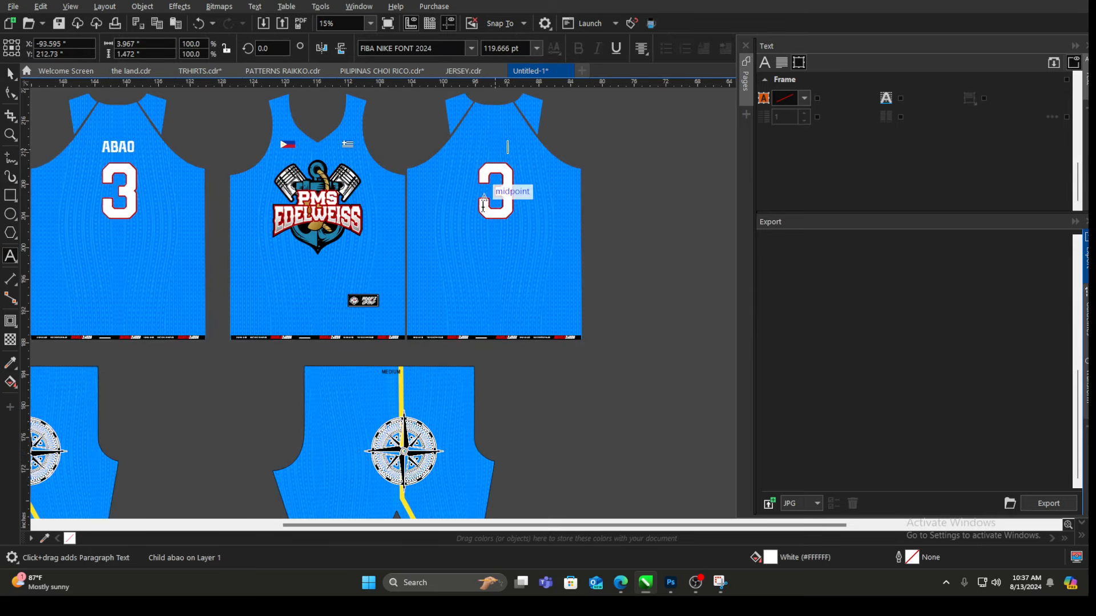
pyautogui.press('BackSpace')
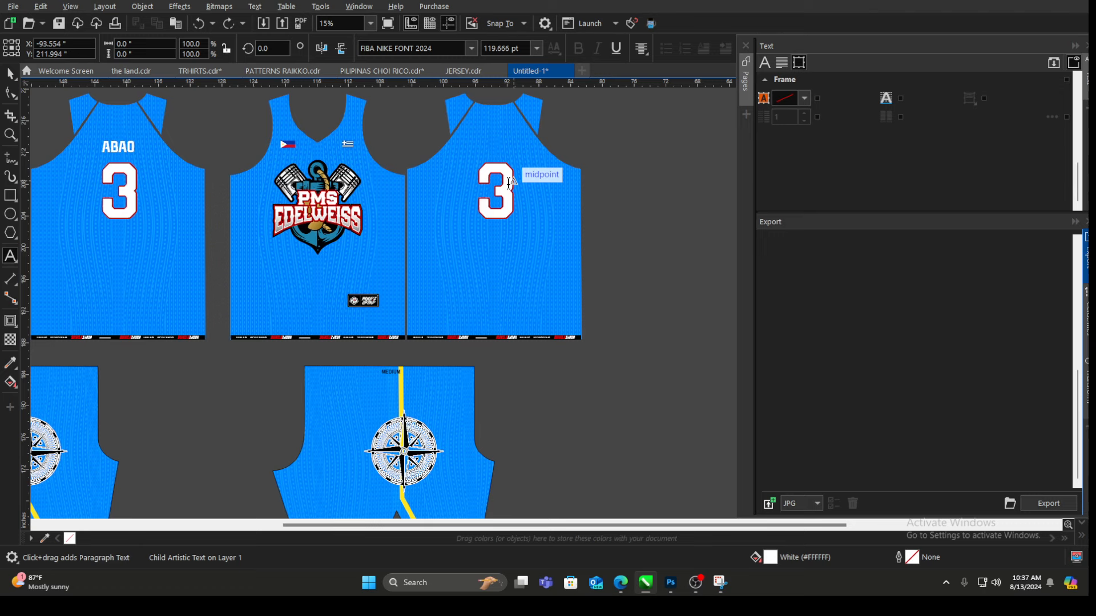
pyautogui.write('dssdgg')
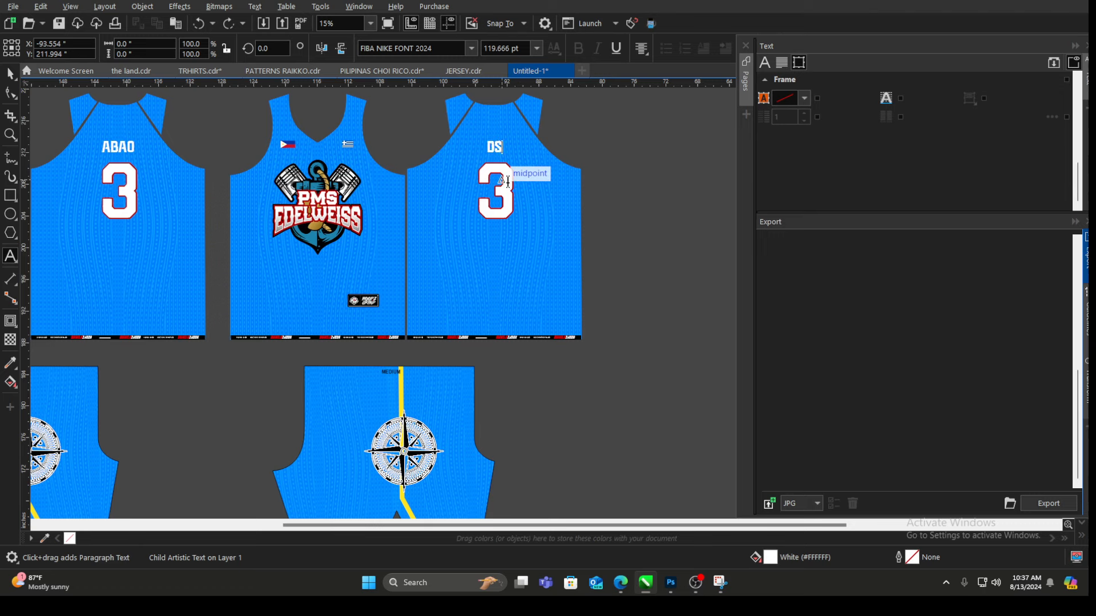
# Step: Replace the large back number on the duplicated Medium jersey with 5
pyautogui.click(508, 181)
pyautogui.write('g')
pyautogui.press('BackSpace')
pyautogui.press('BackSpace')
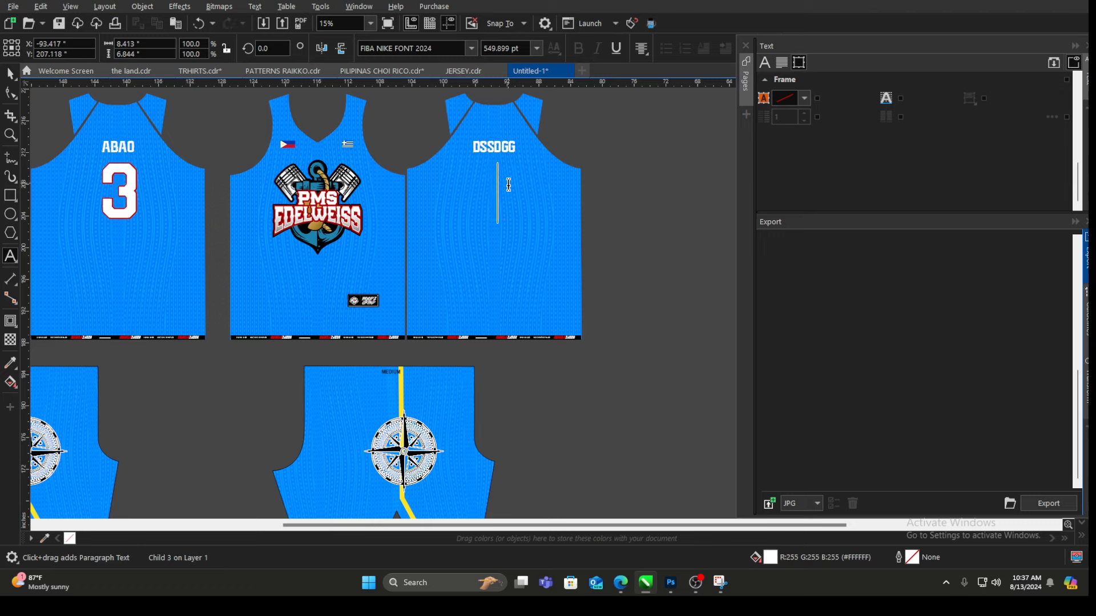
pyautogui.write('5')
pyautogui.click(9, 76)
pyautogui.scroll(-2, 356, 210)
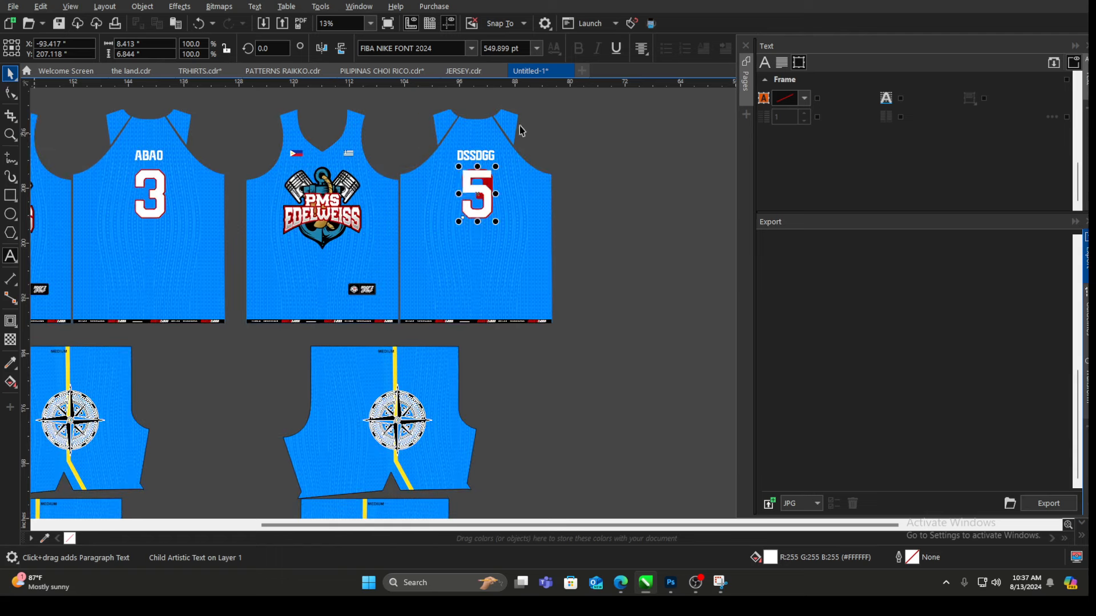
# Step: Finish editing the number and duplicate the number 5 Medium jersey and shorts horizontally, placing the copy beside the original
pyautogui.press('Escape')
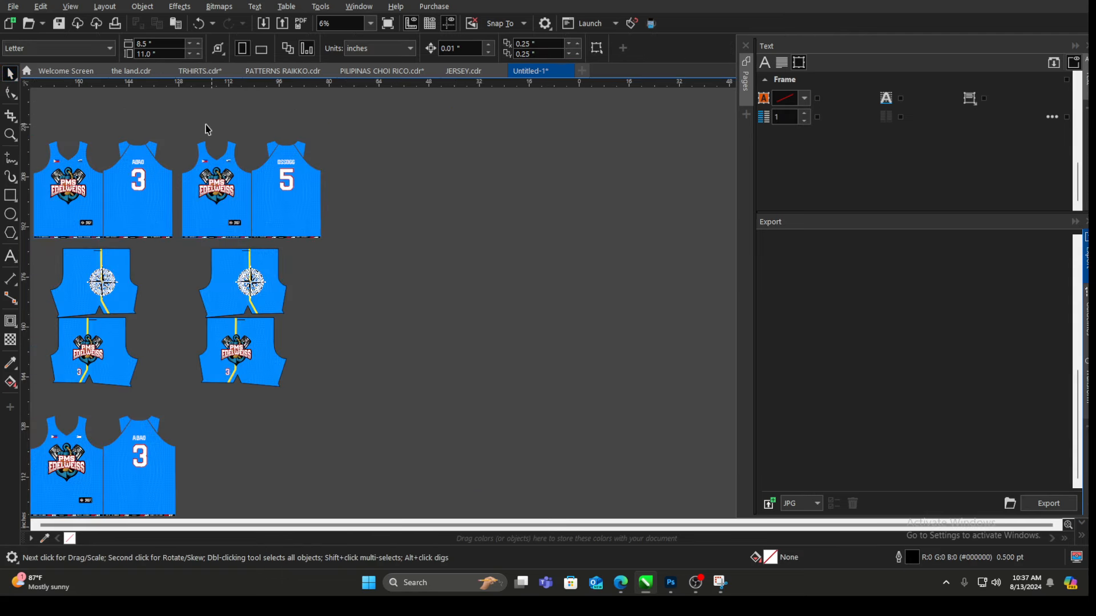
pyautogui.moveTo(166, 112); pyautogui.dragTo(447, 442)
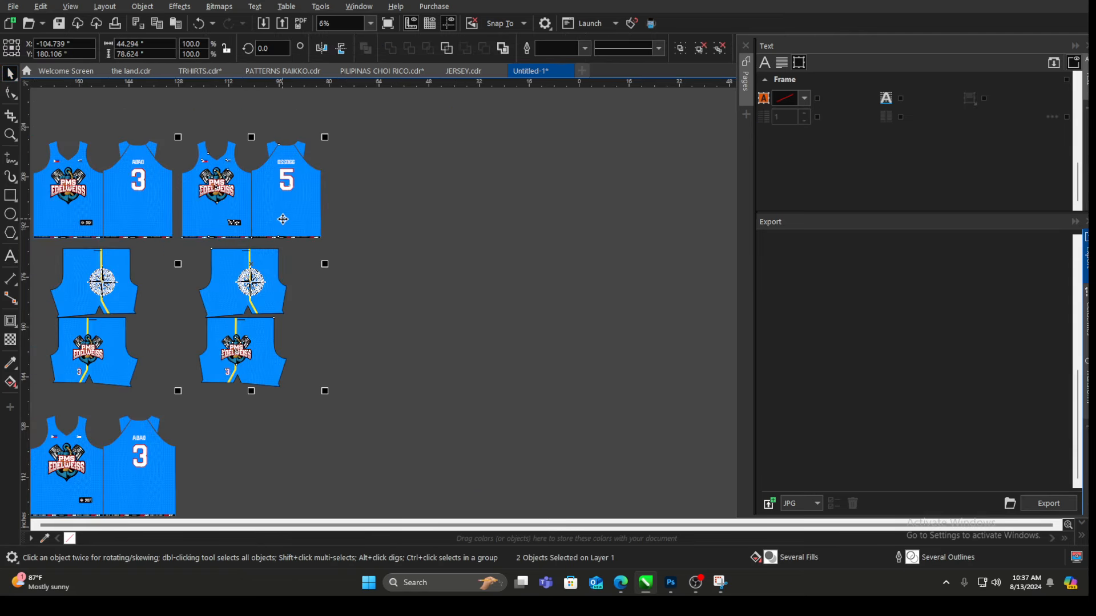
pyautogui.press('Delete')
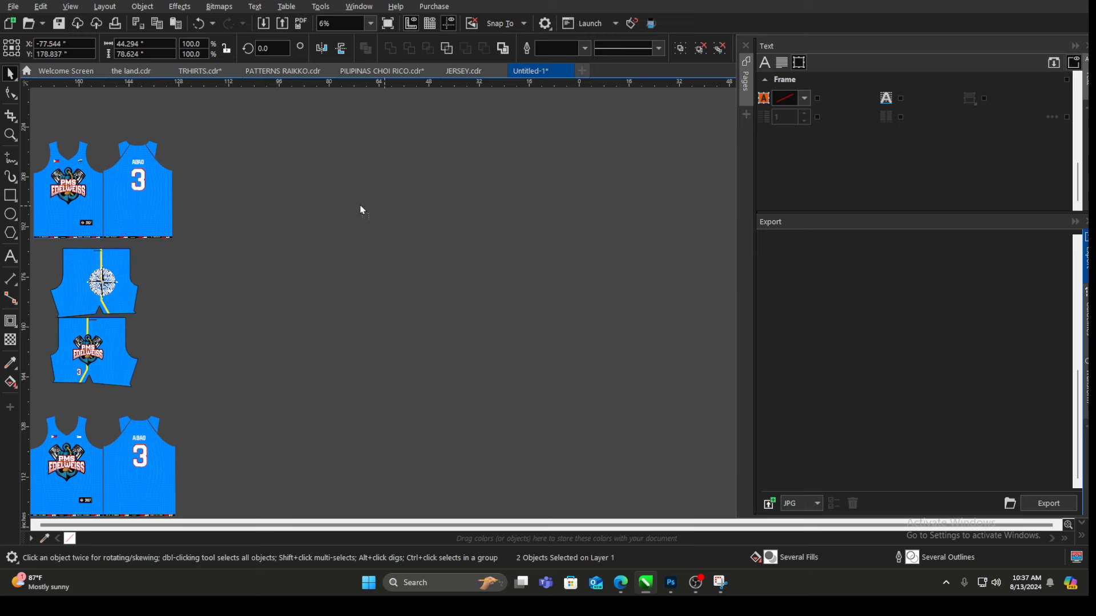
pyautogui.hotkey('ctrl', 'z')
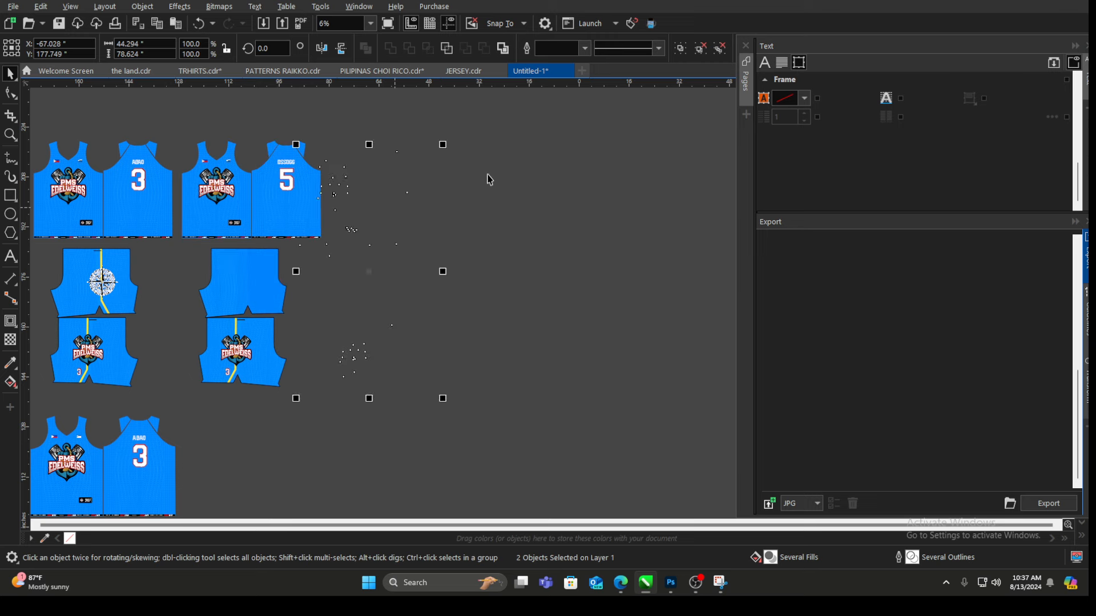
pyautogui.hotkey('ctrl', 'shift', 'z')
pyautogui.hotkey('ctrl', 'z')
pyautogui.moveTo(296, 117); pyautogui.dragTo(463, 365)
pyautogui.moveTo(325, 228); pyautogui.dragTo(362, 223)
pyautogui.click(564, 176)
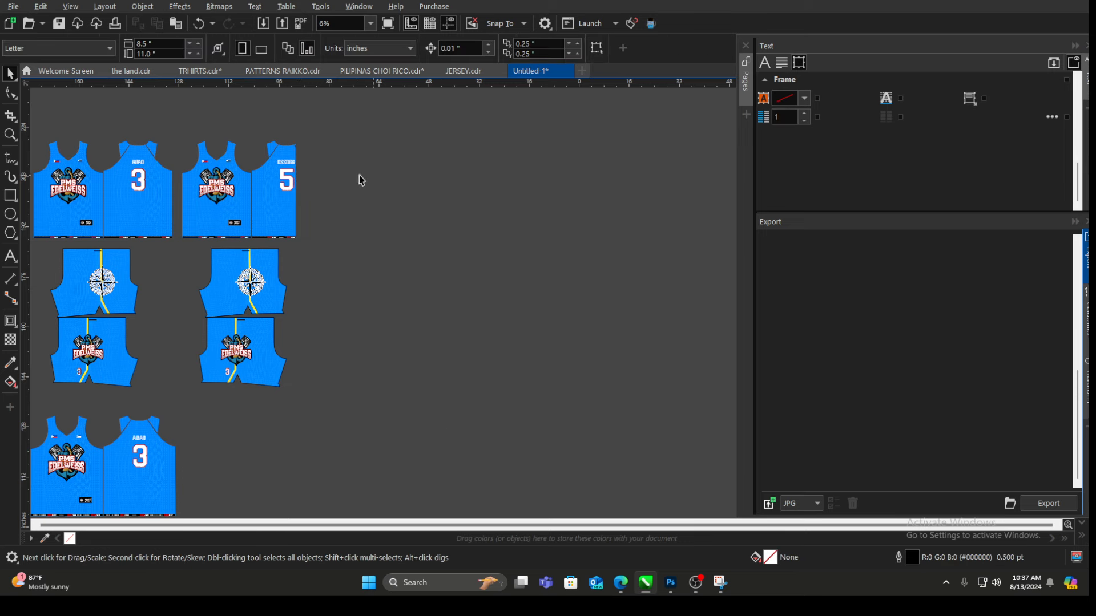
# Step: Look over the duplicated sets, then switch to the JERSEY.cdr document and examine its jersey and shorts sets
pyautogui.scroll(1, 220, 154)
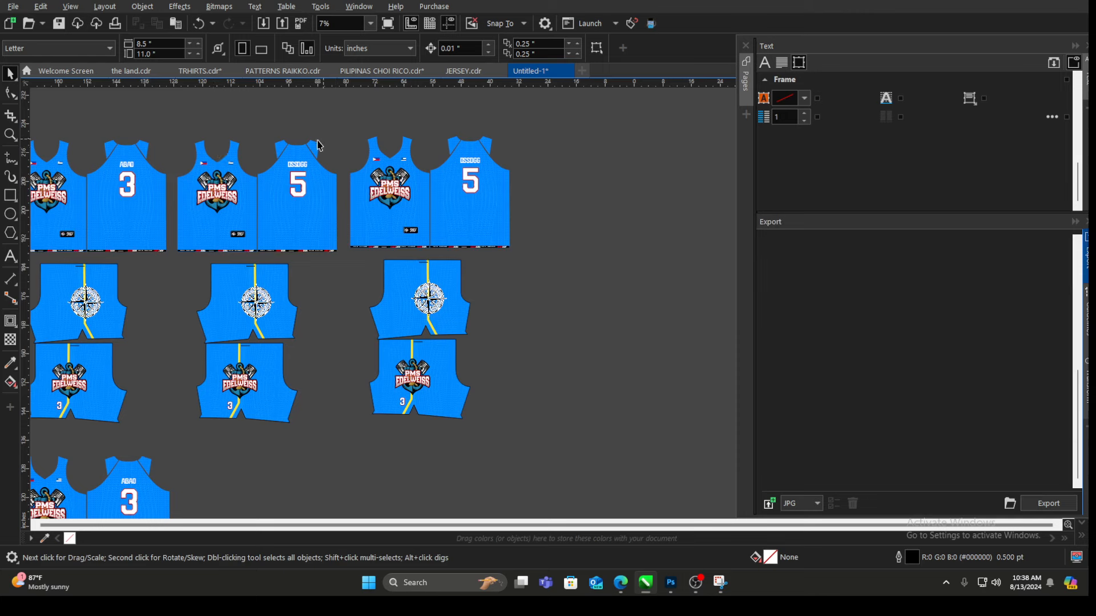
pyautogui.scroll(-2, 239, 156)
pyautogui.scroll(-1, 234, 151)
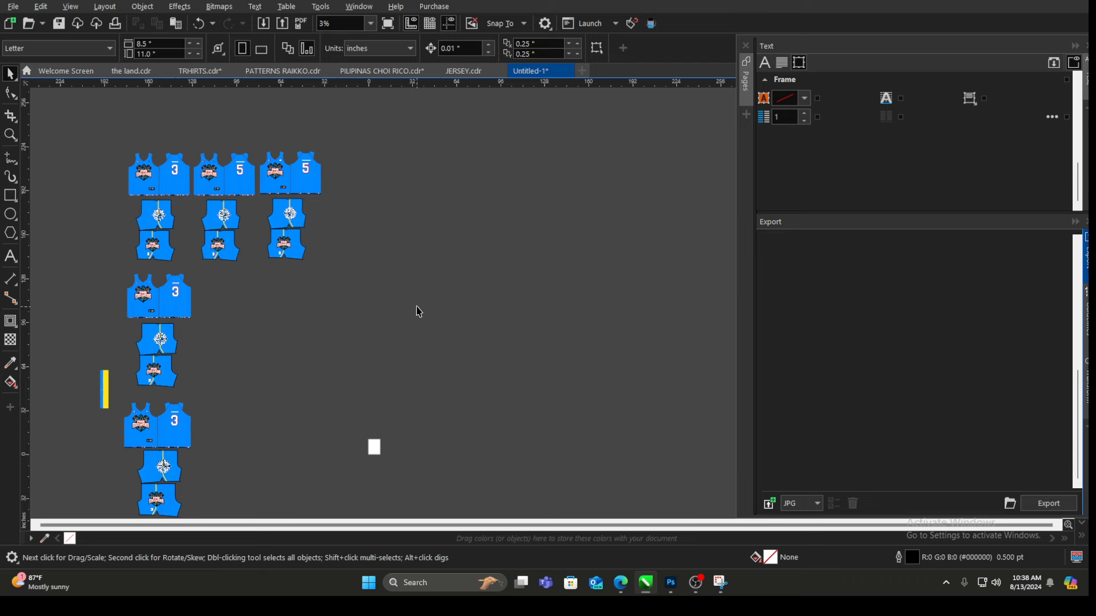
pyautogui.scroll(1, 358, 165)
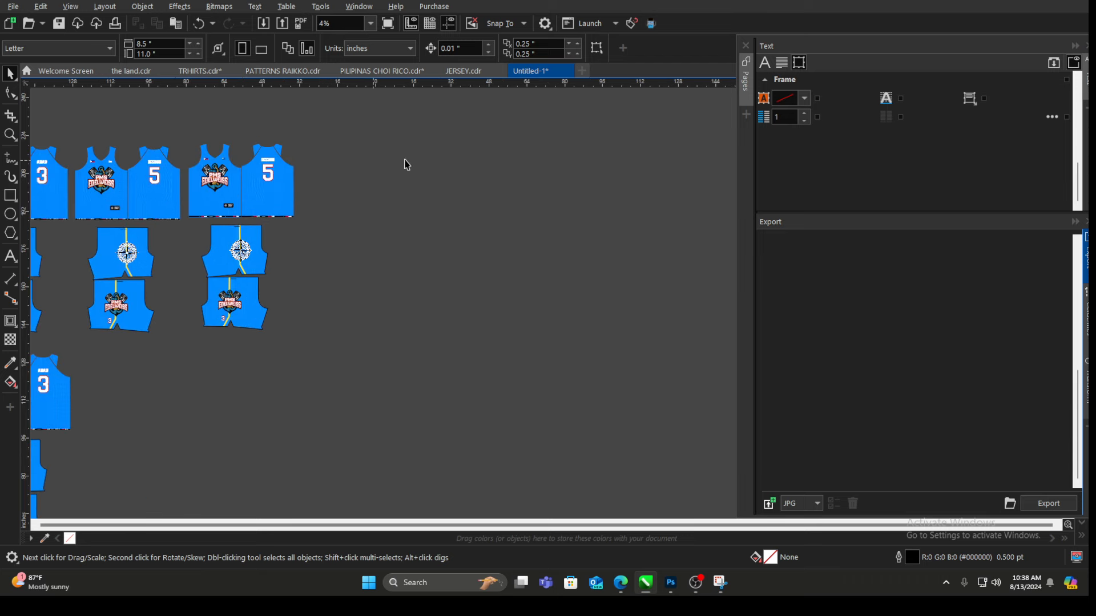
pyautogui.click(457, 72)
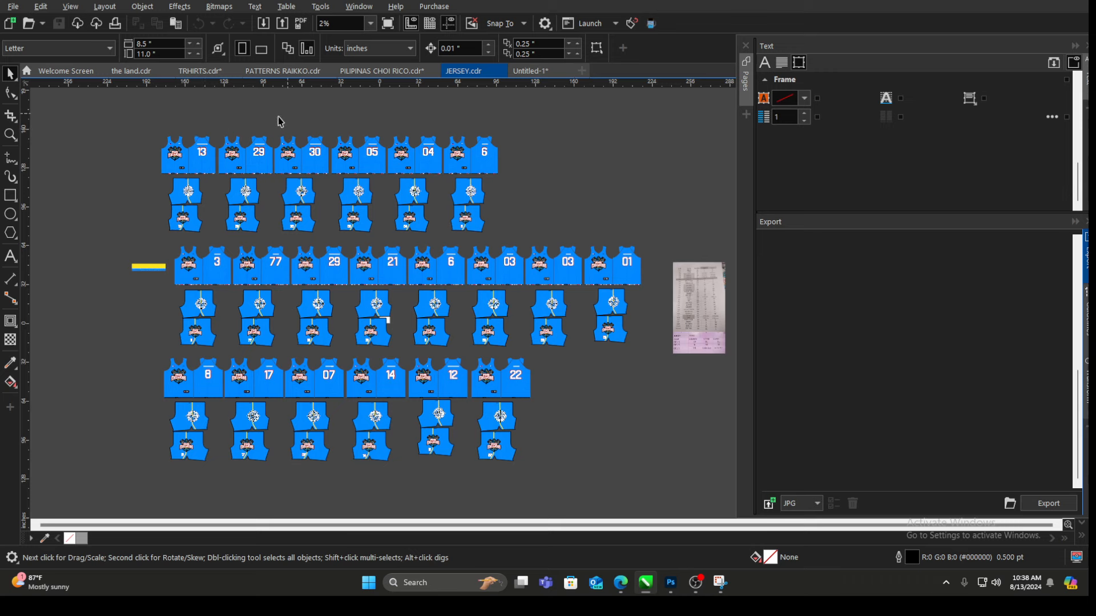
pyautogui.scroll(3, 442, 171)
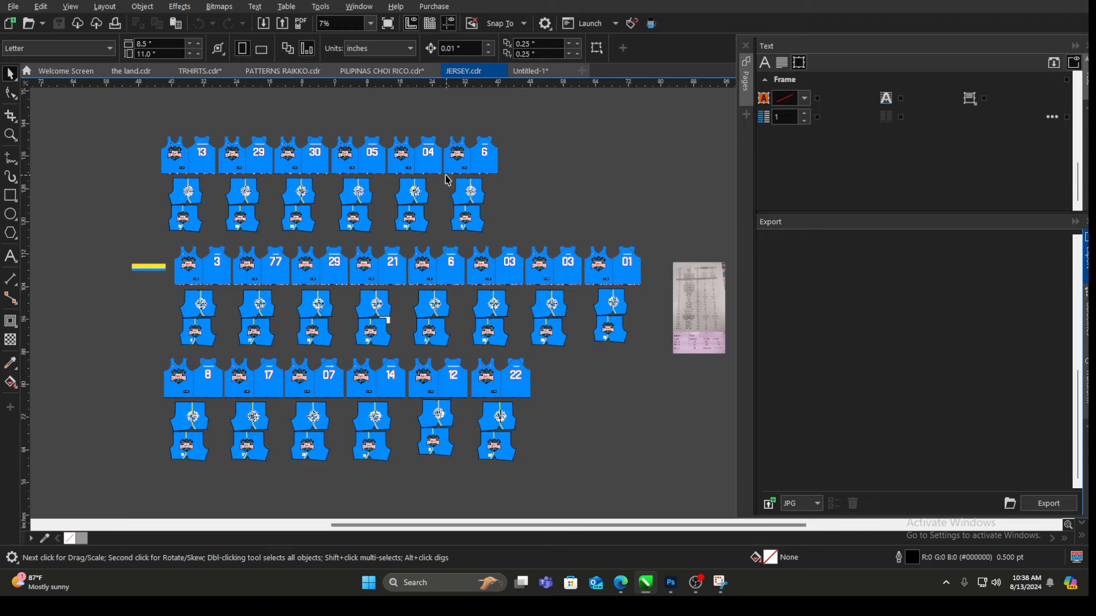
pyautogui.scroll(2, 448, 180)
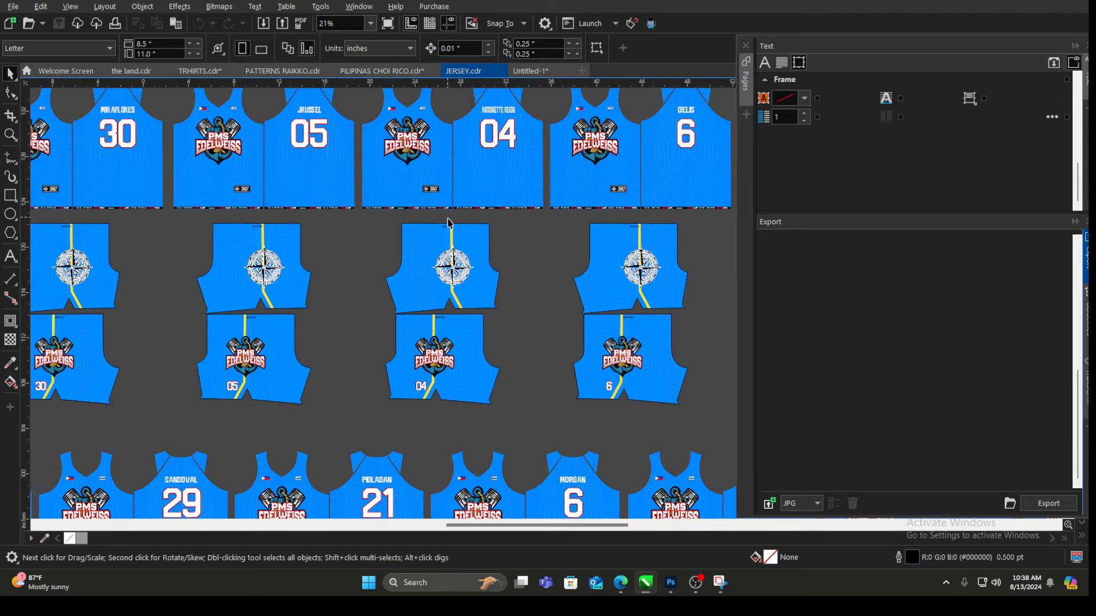
pyautogui.scroll(1, 452, 228)
pyautogui.scroll(-3, 364, 249)
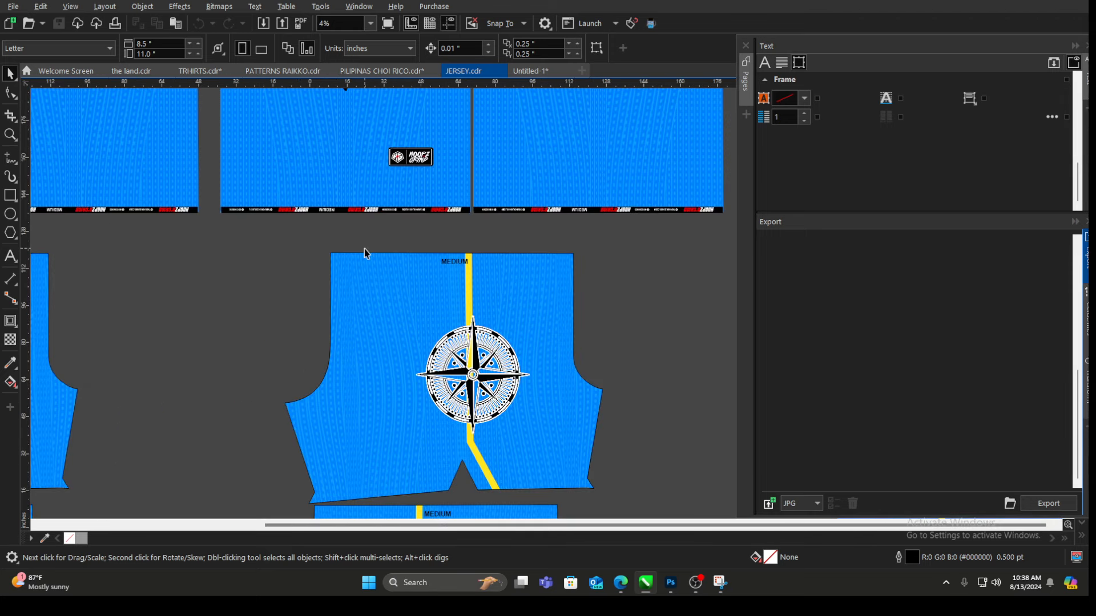
pyautogui.scroll(-1, 367, 243)
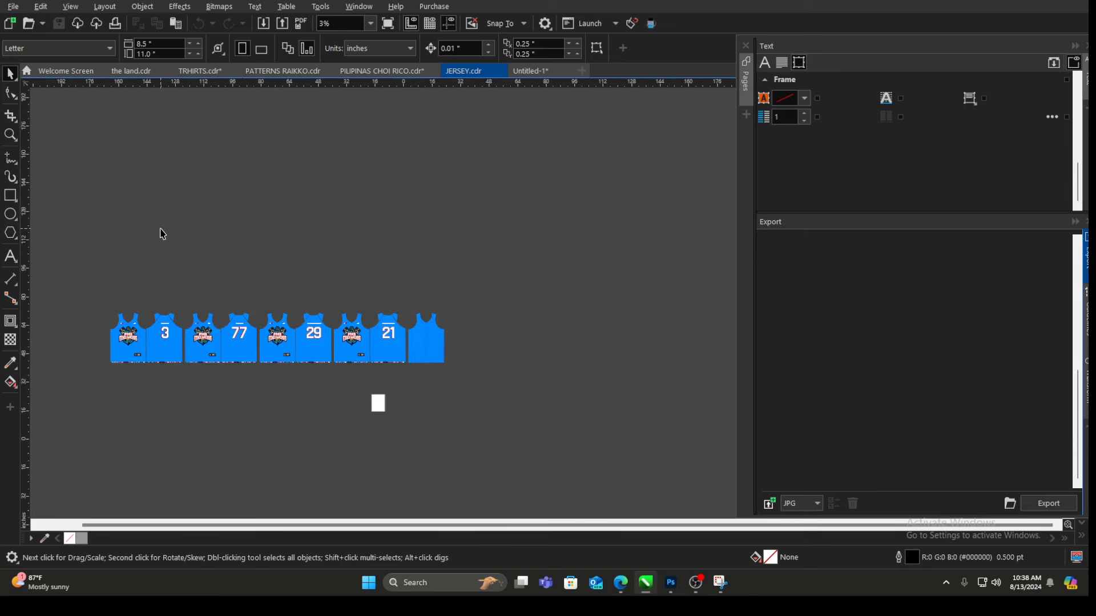
pyautogui.scroll(1, 190, 162)
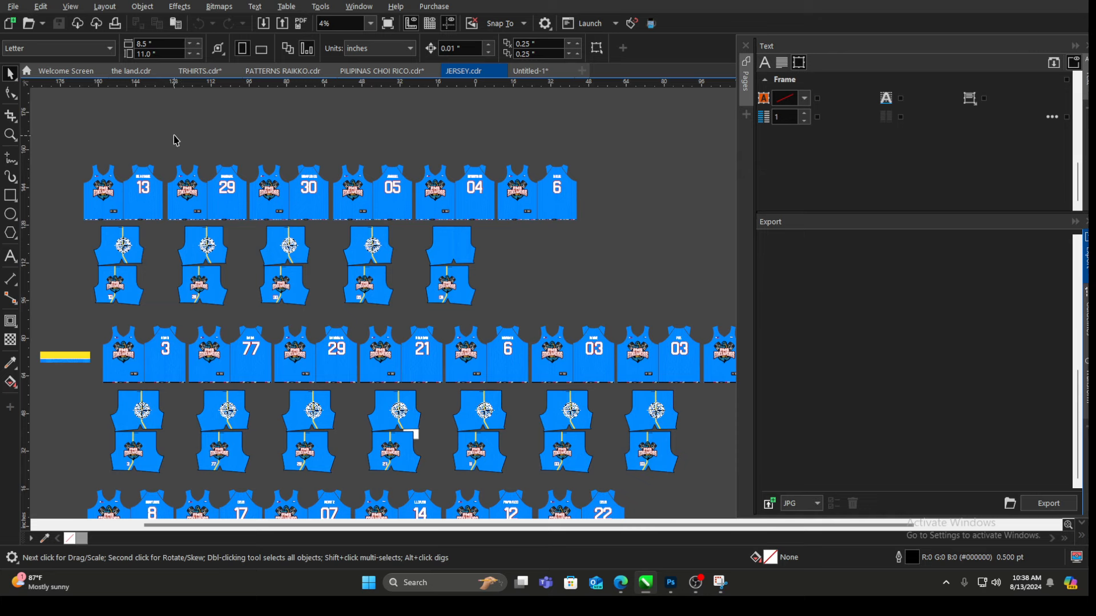
pyautogui.scroll(1, 176, 140)
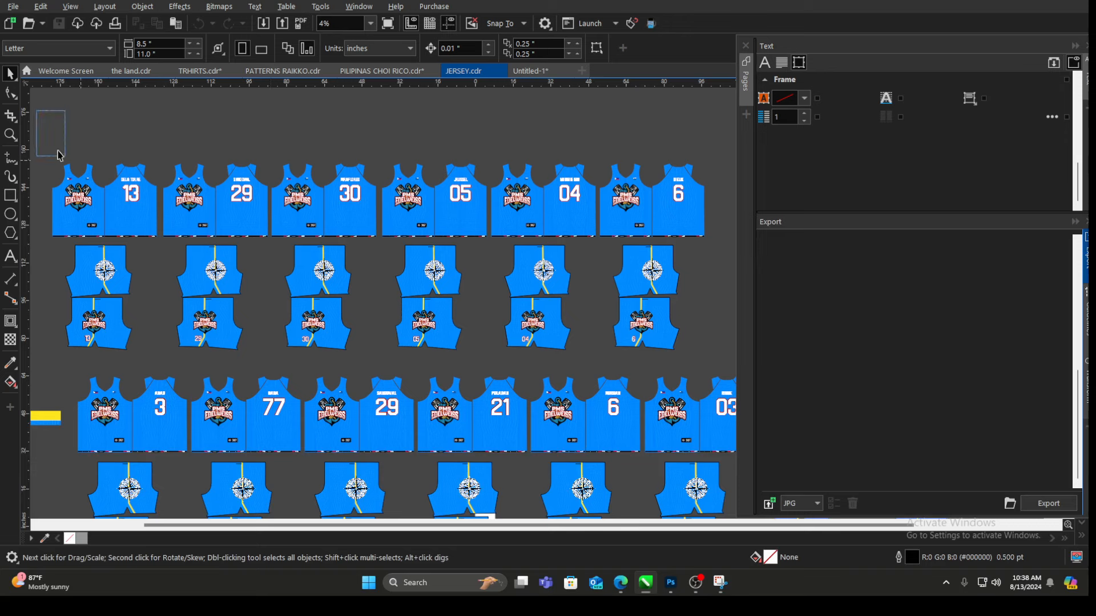
# Step: Add the six jersey groups in the first row to the Export list as JPG
pyautogui.moveTo(36, 137); pyautogui.dragTo(719, 252)
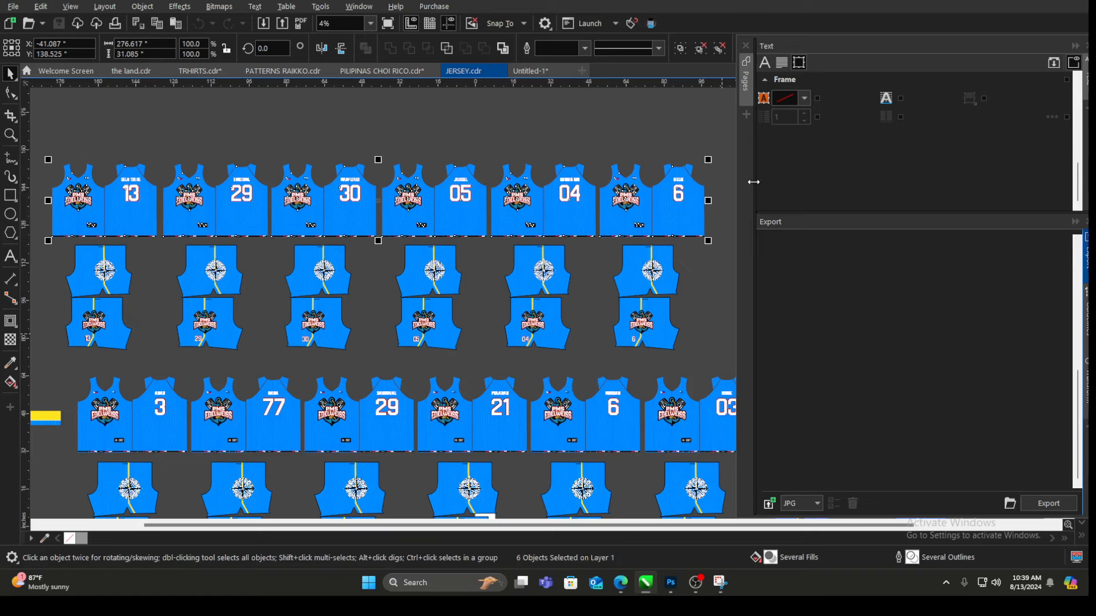
pyautogui.moveTo(843, 45); pyautogui.dragTo(873, 49)
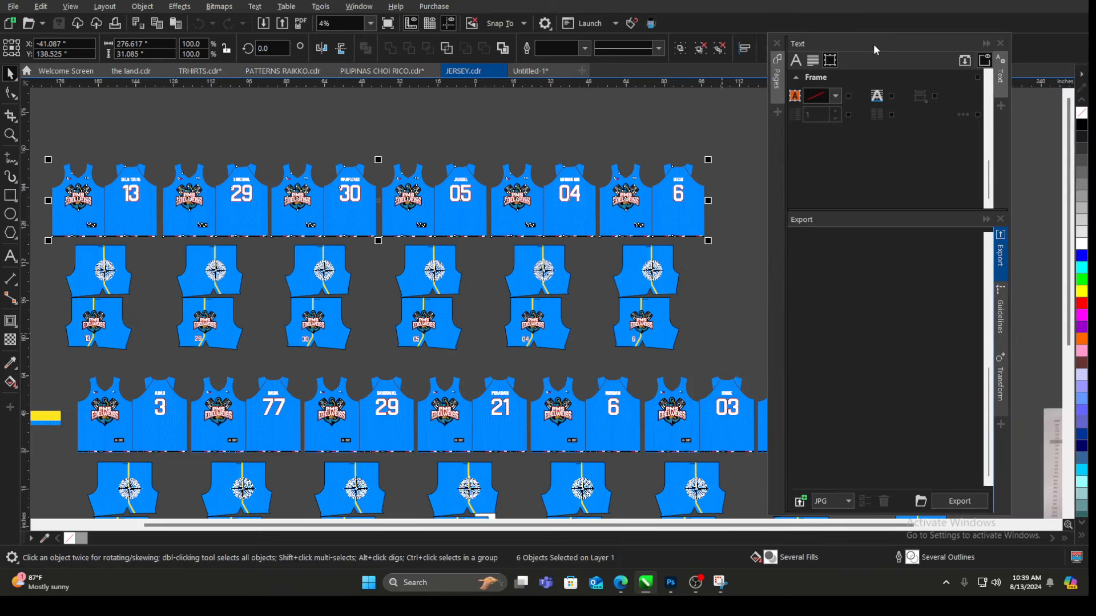
pyautogui.click(1004, 263)
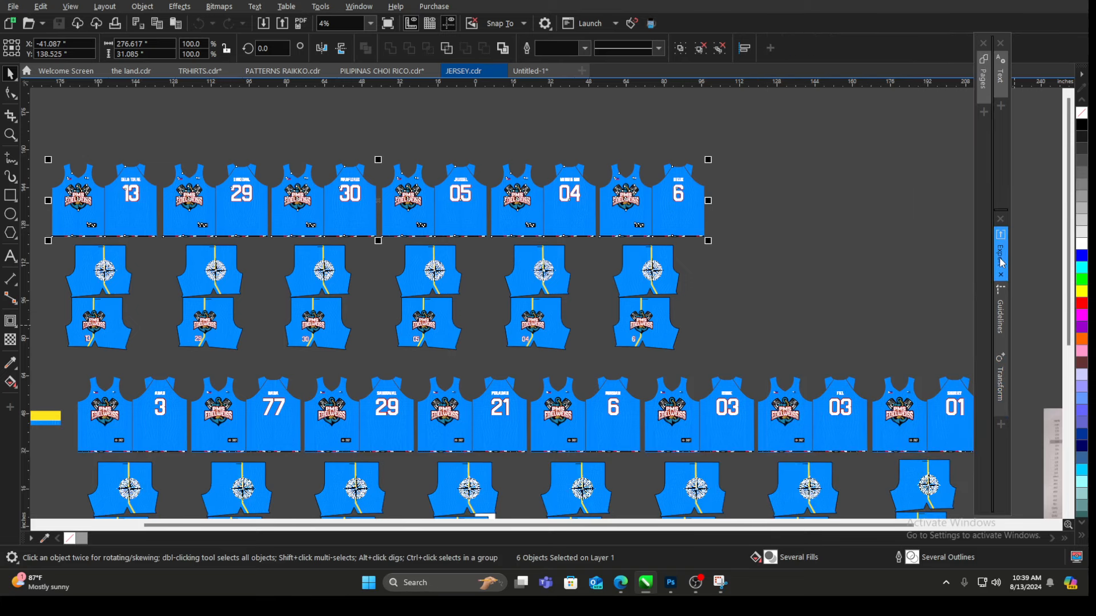
pyautogui.click(1003, 264)
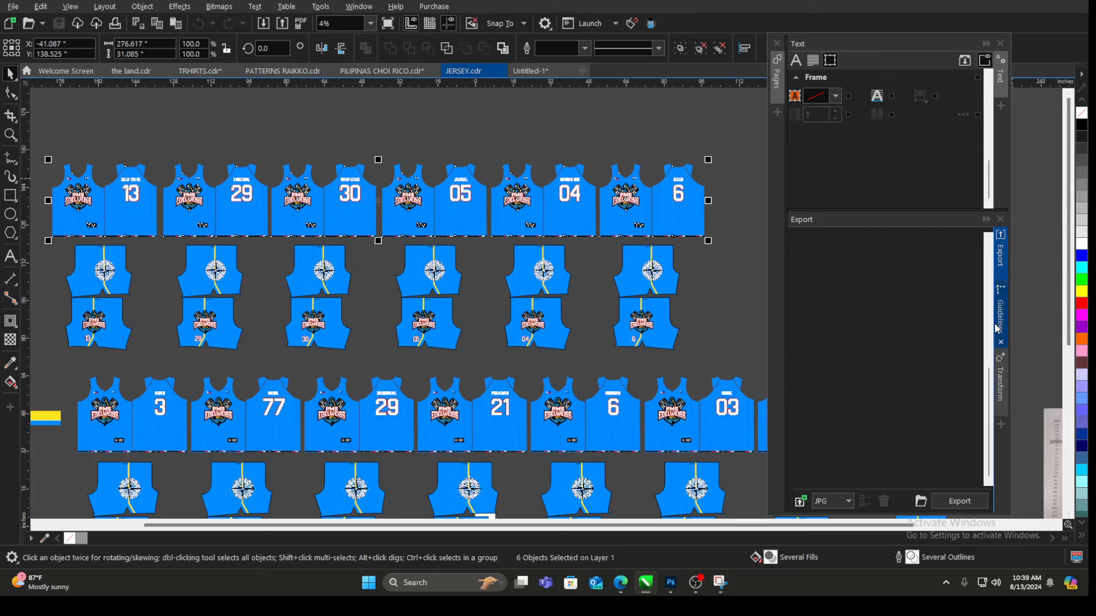
pyautogui.click(351, 7)
pyautogui.moveTo(444, 186)
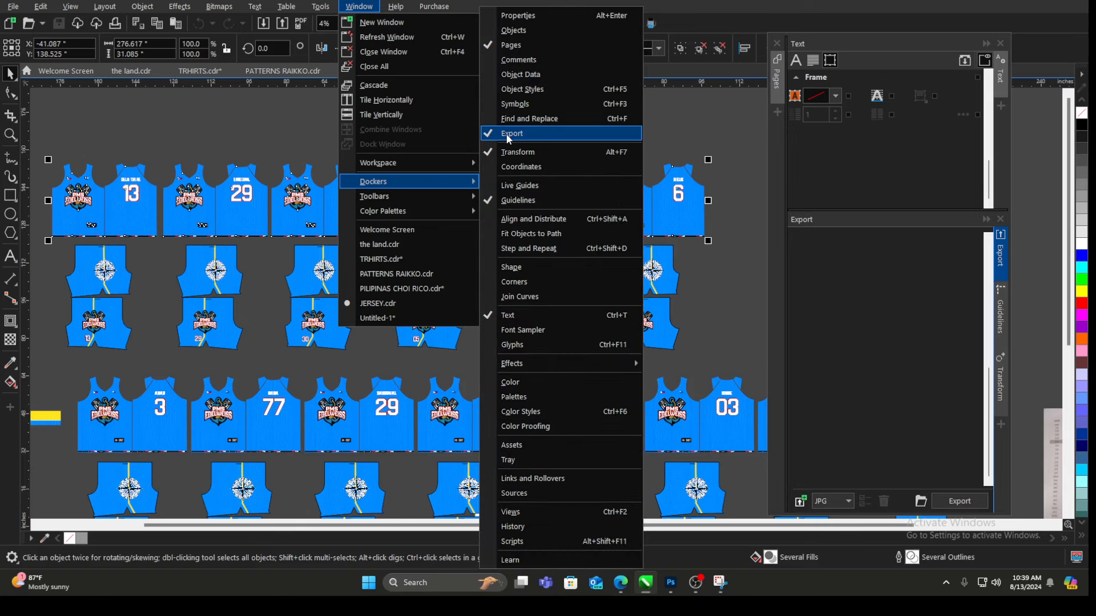
pyautogui.click(1000, 256)
pyautogui.click(1001, 256)
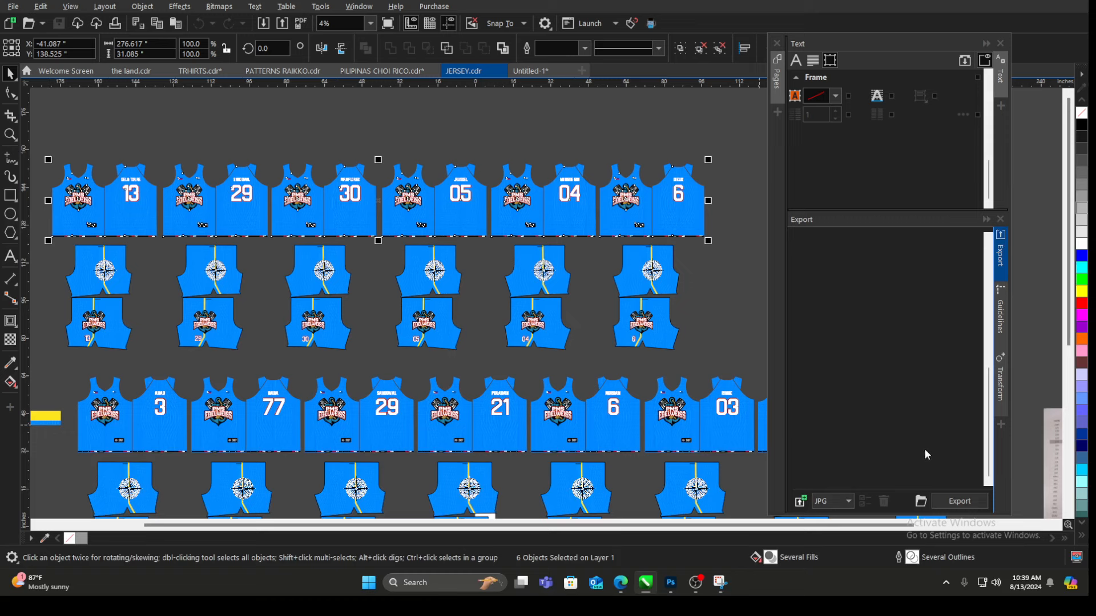
pyautogui.click(800, 501)
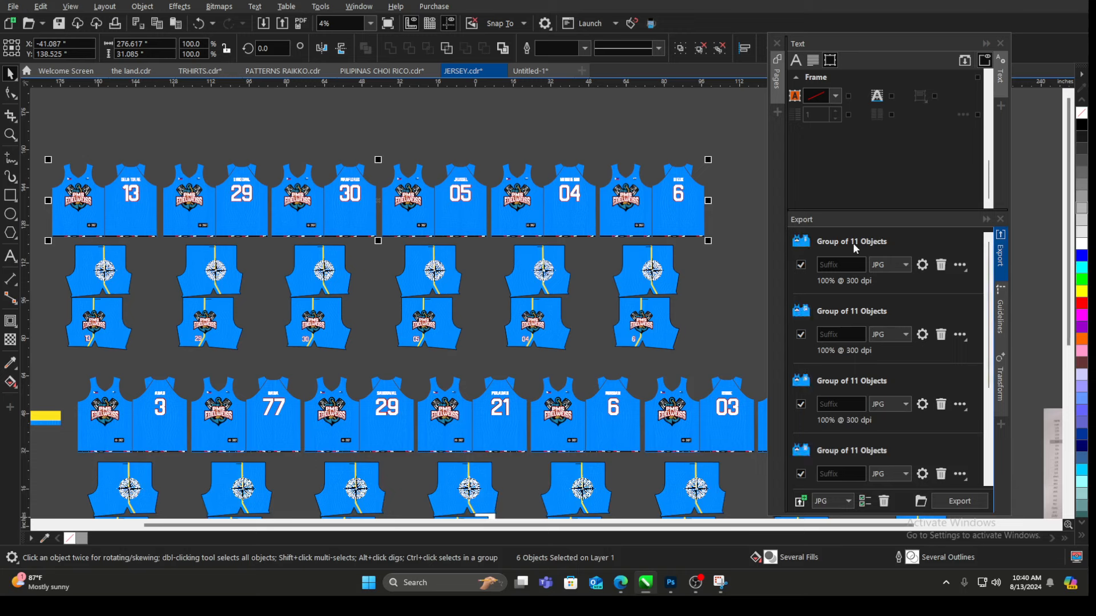
# Step: Try to move the number 30 jersey group in the first row, and undo the move
pyautogui.click(712, 151)
pyautogui.click(347, 203)
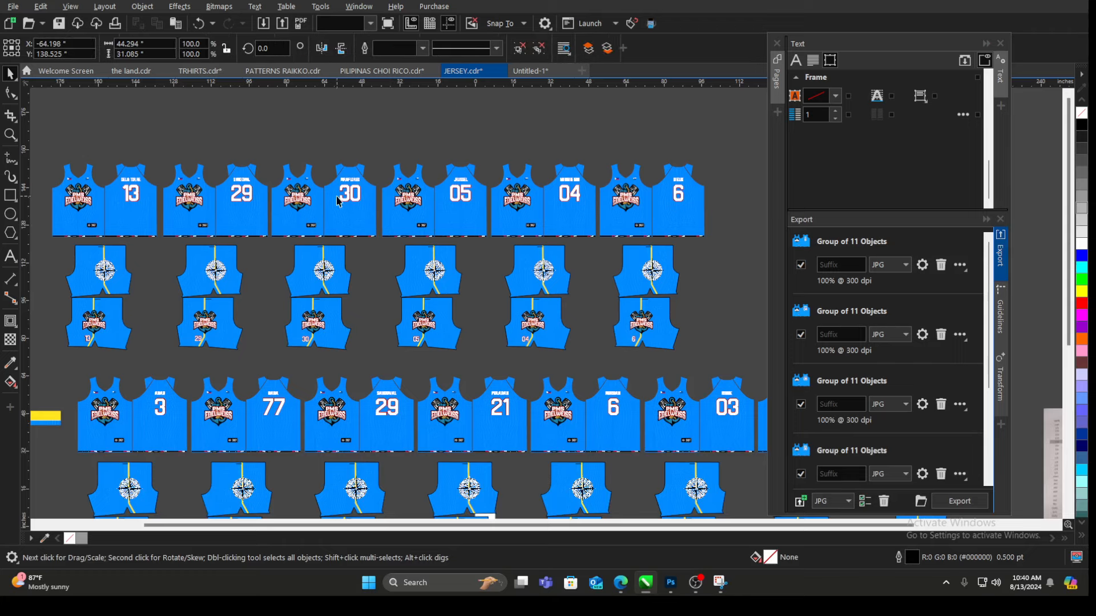
pyautogui.scroll(3, 310, 181)
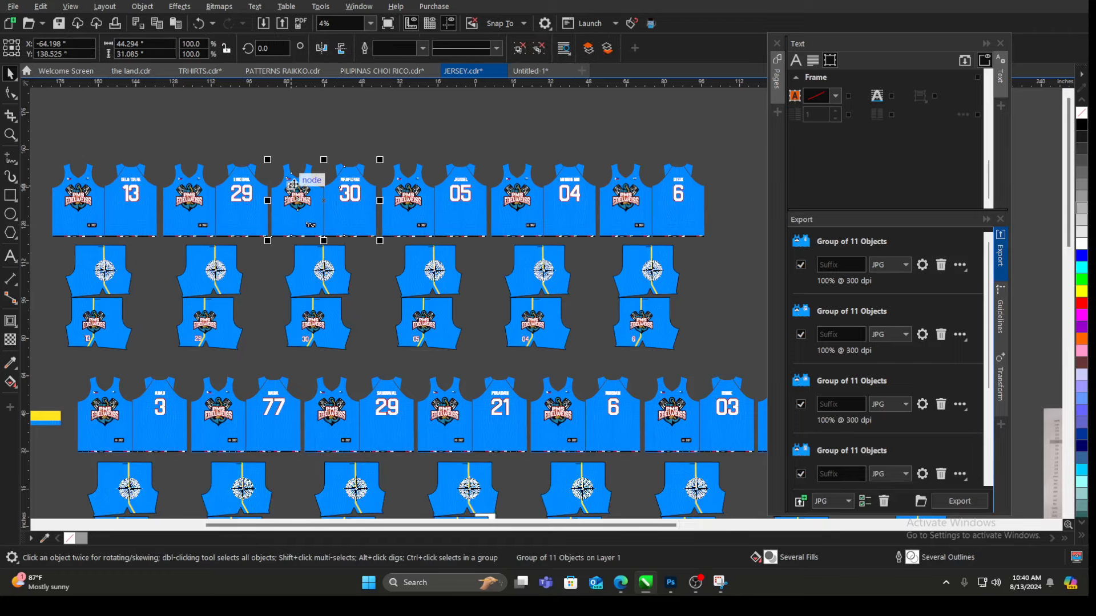
pyautogui.scroll(1, 310, 180)
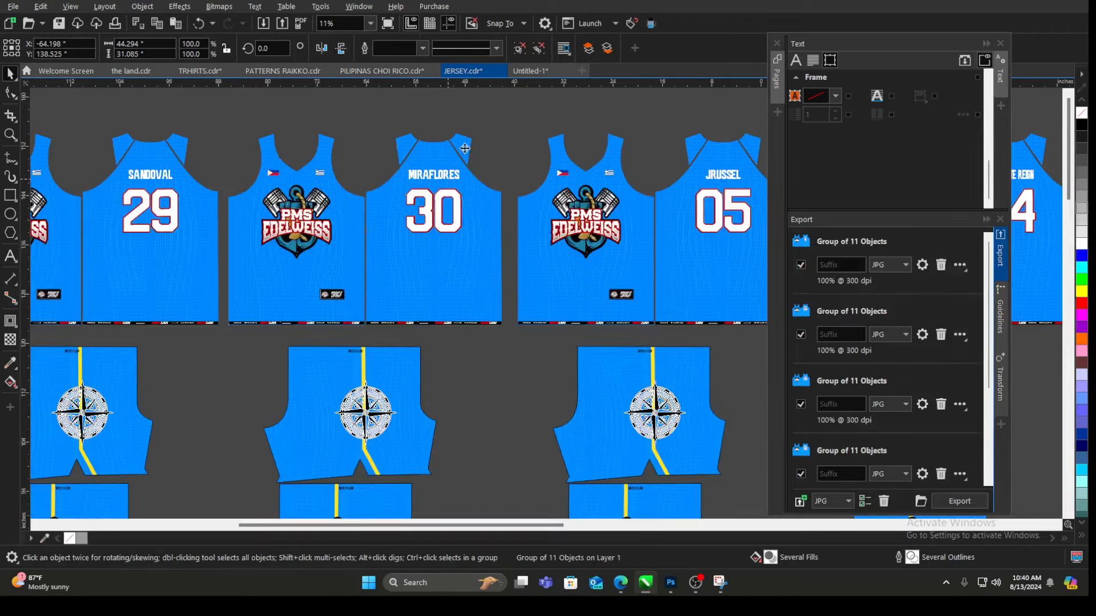
pyautogui.moveTo(373, 199); pyautogui.dragTo(415, 176)
pyautogui.hotkey('ctrl', 'z')
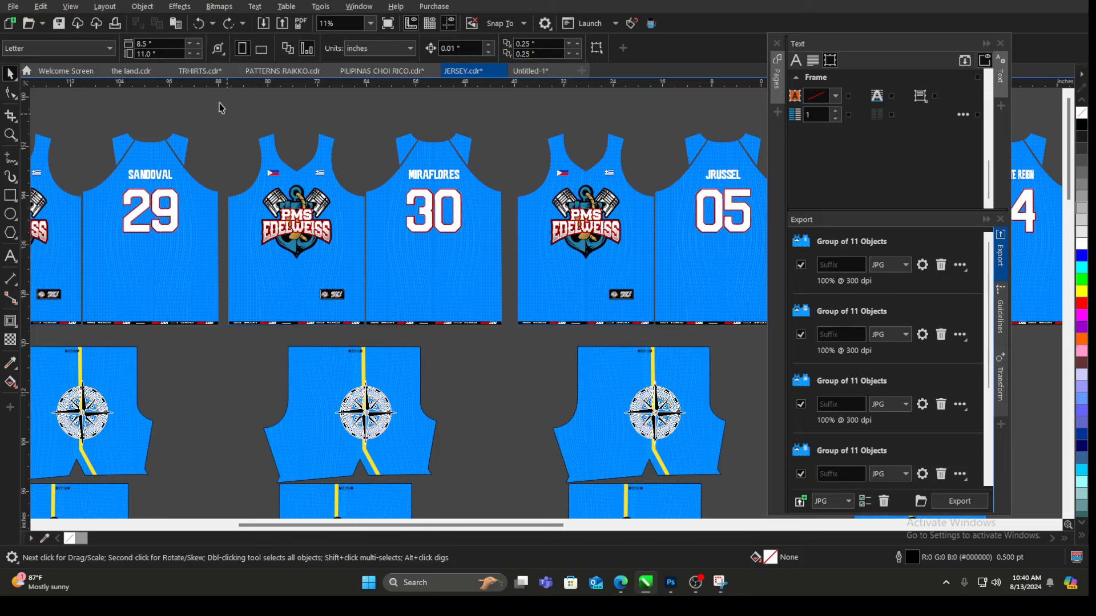
# Step: Move the number 30 jersey group in the first row straight up by about 1.3 inches
pyautogui.moveTo(220, 103); pyautogui.dragTo(513, 345)
pyautogui.moveTo(440, 267)
pyautogui.mouseDown()
pyautogui.moveTo(444, 319)
pyautogui.moveTo(446, 274)
pyautogui.moveTo(427, 276)
pyautogui.mouseUp()
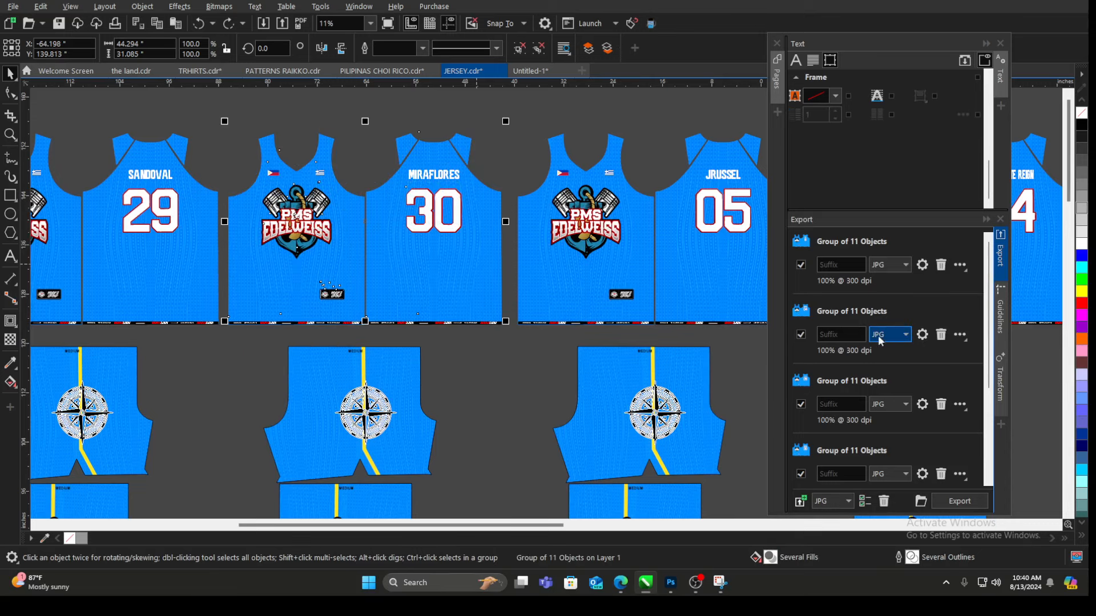
pyautogui.press('Delete')
pyautogui.hotkey('ctrl', 'z')
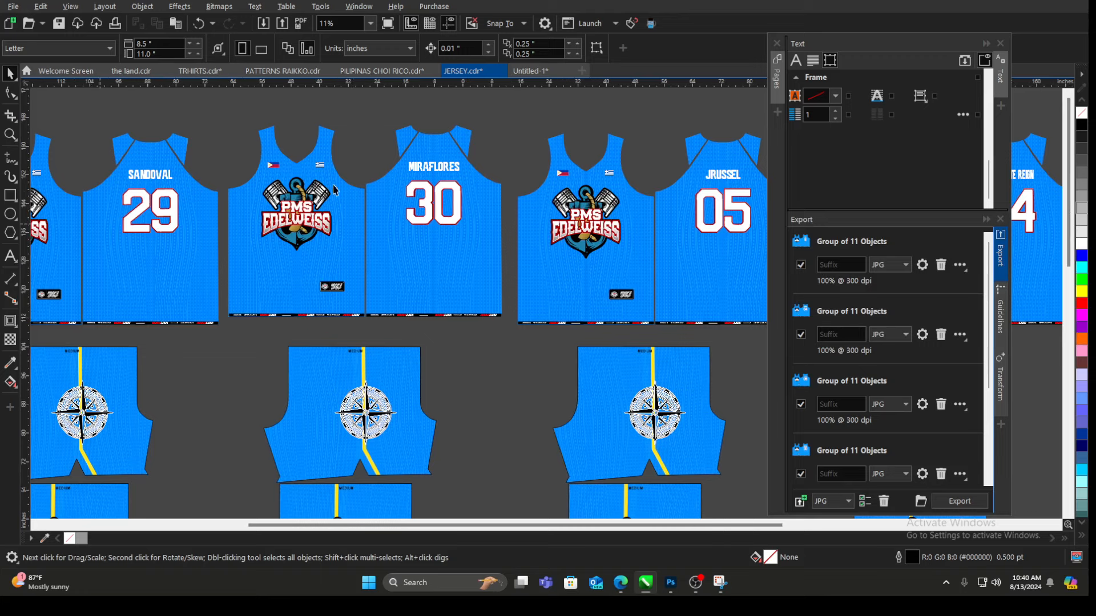
# Step: Review the queued jersey exports and check the quality options in the first group's JPEG export settings
pyautogui.scroll(-2, 46, 219)
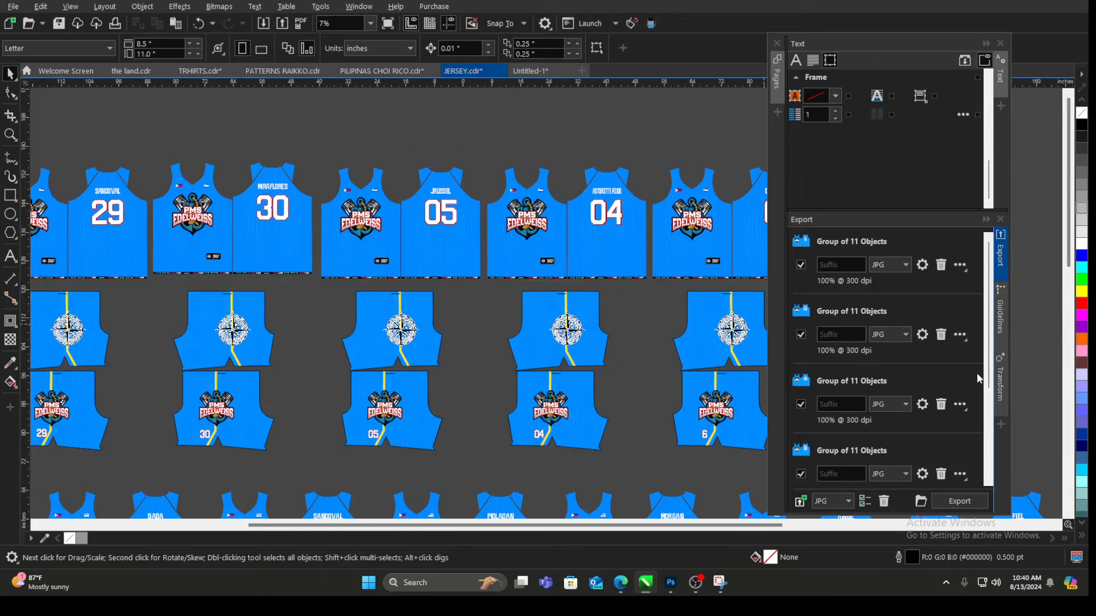
pyautogui.scroll(-1, 994, 400)
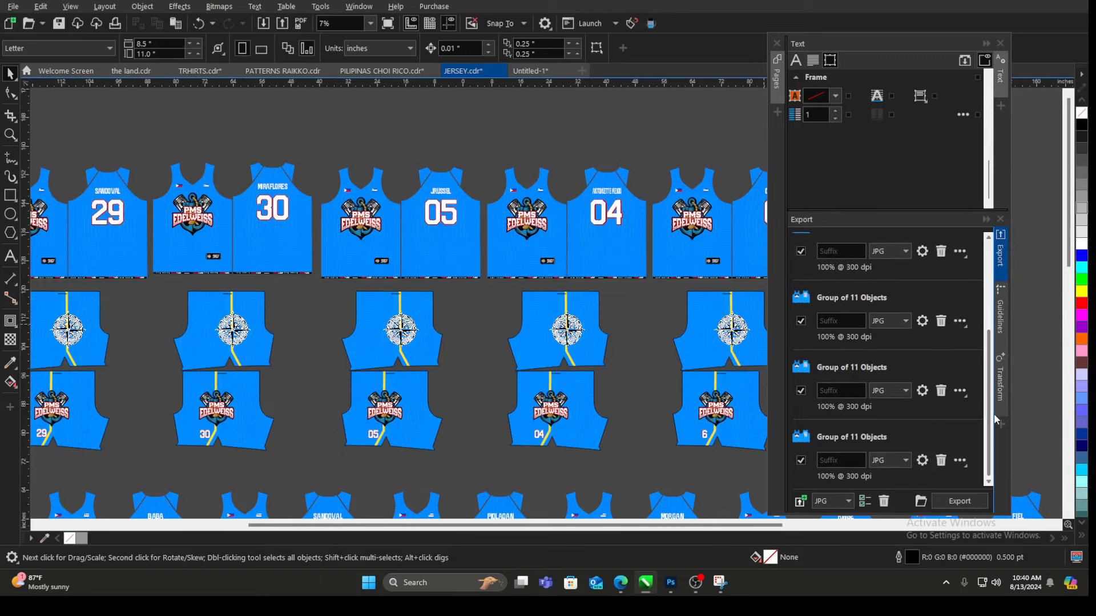
pyautogui.scroll(1, 994, 414)
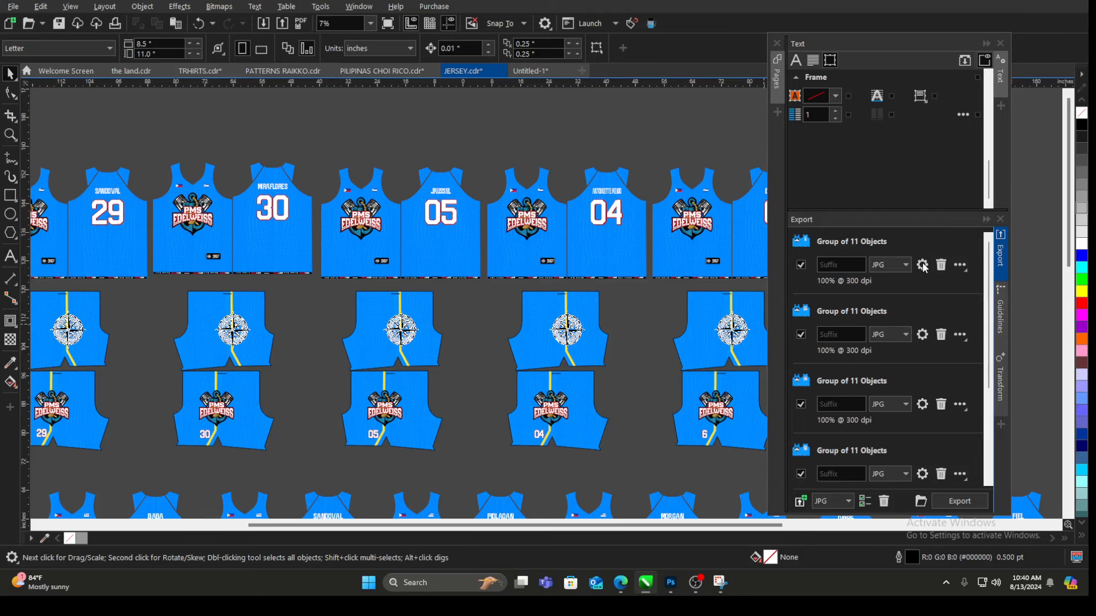
pyautogui.click(922, 265)
pyautogui.click(782, 257)
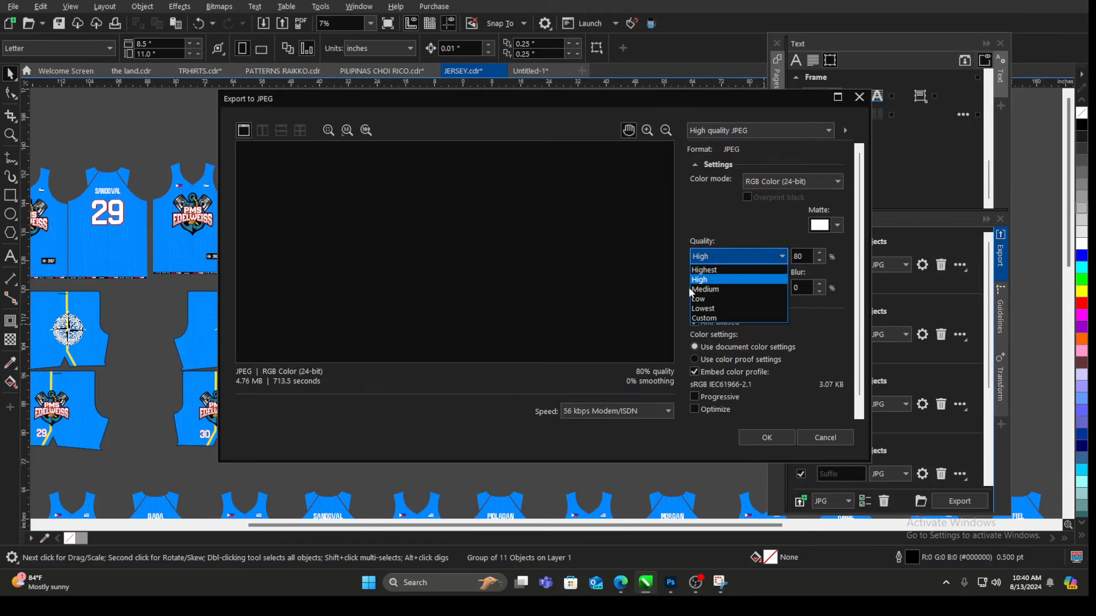
pyautogui.click(858, 102)
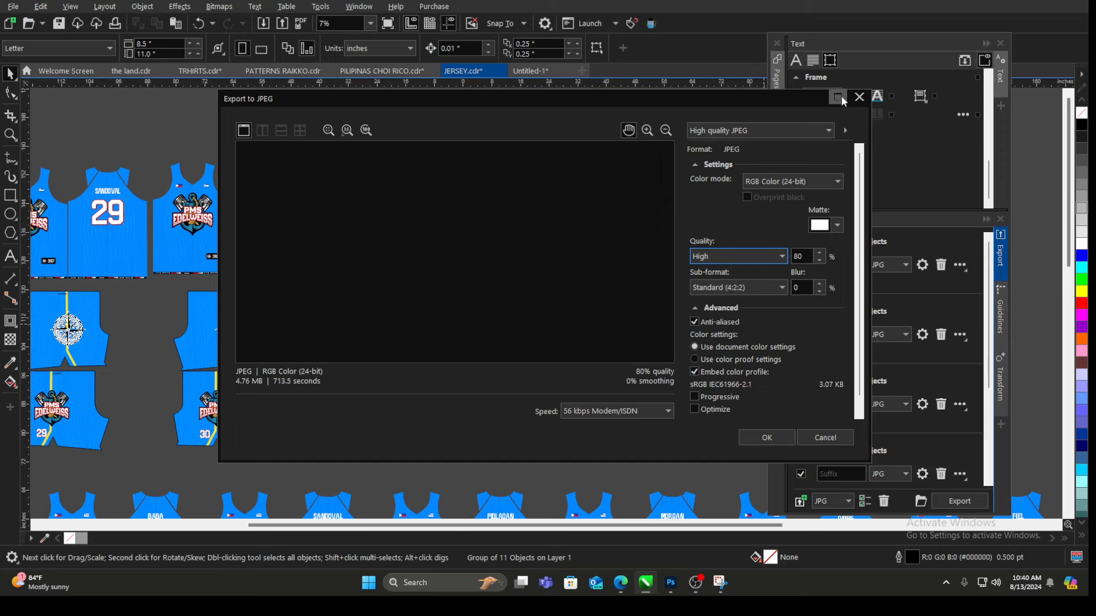
pyautogui.click(859, 97)
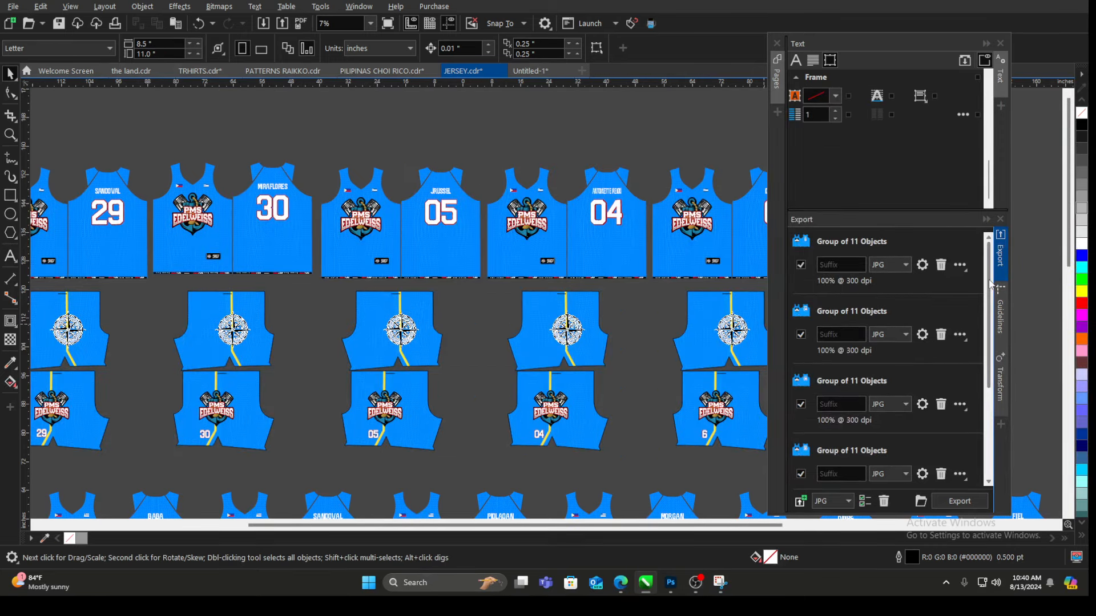
pyautogui.moveTo(989, 279); pyautogui.dragTo(985, 477)
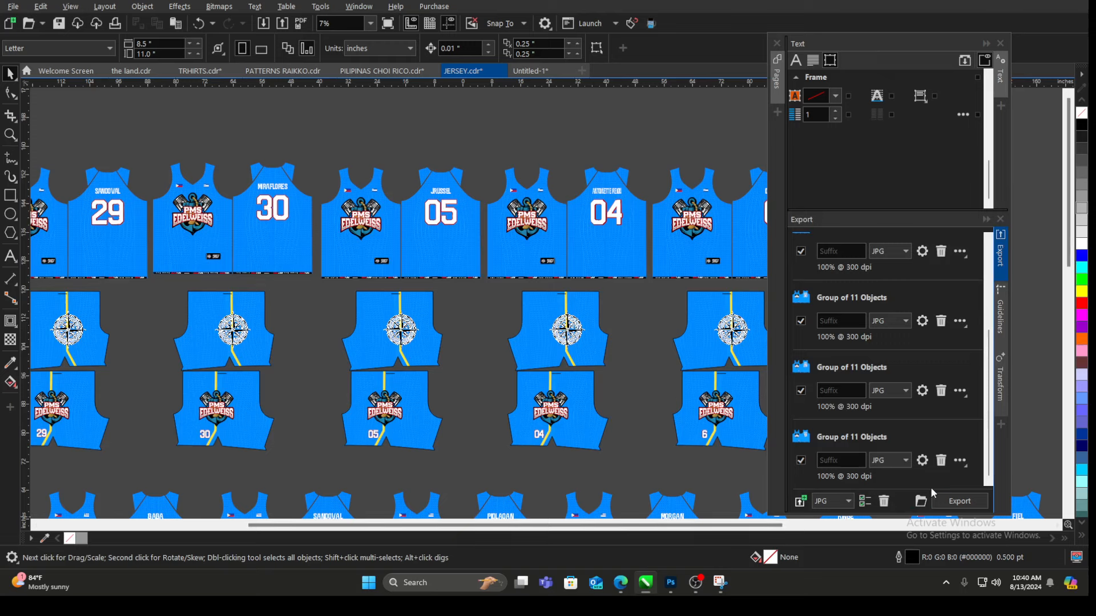
# Step: Create a folder named MEDIUM on the Desktop, set it as the export destination, and export the queued jersey groups into it
pyautogui.click(922, 505)
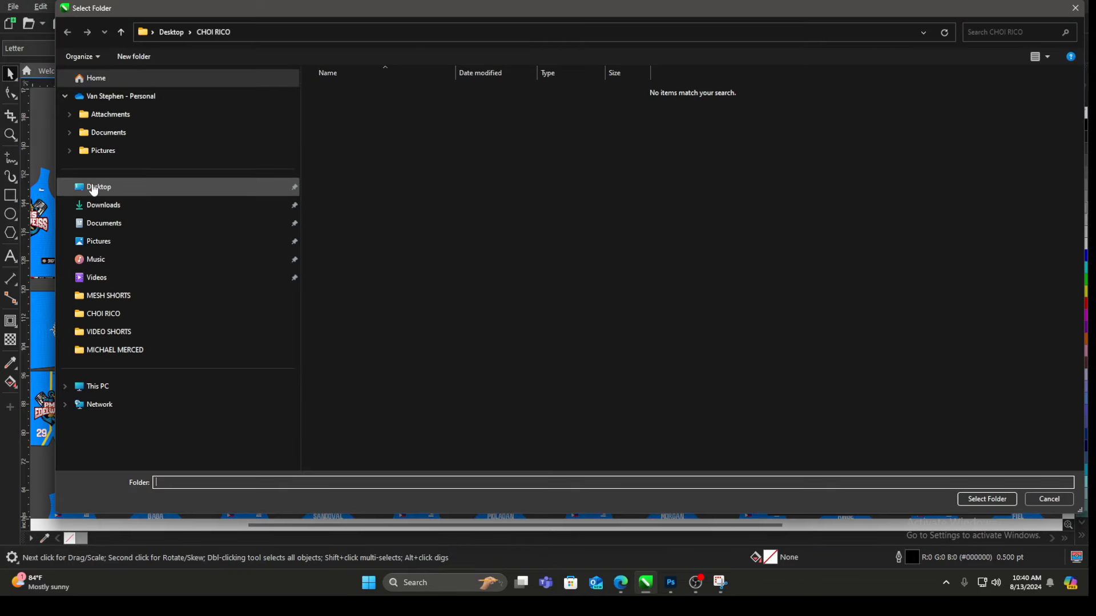
pyautogui.click(94, 189)
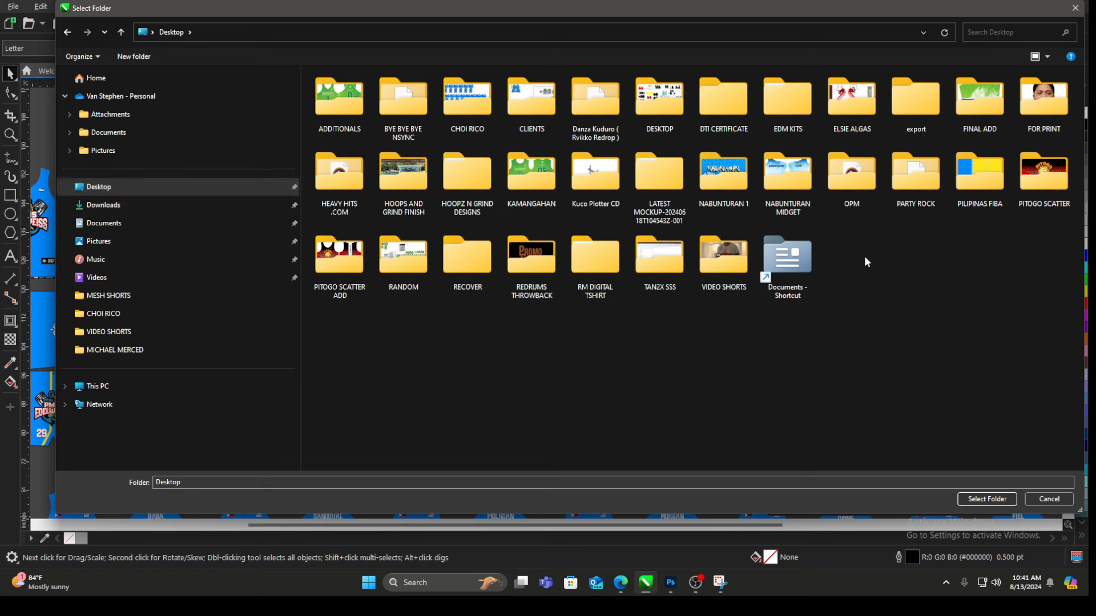
pyautogui.rightClick(865, 256)
pyautogui.moveTo(890, 376)
pyautogui.click(741, 378)
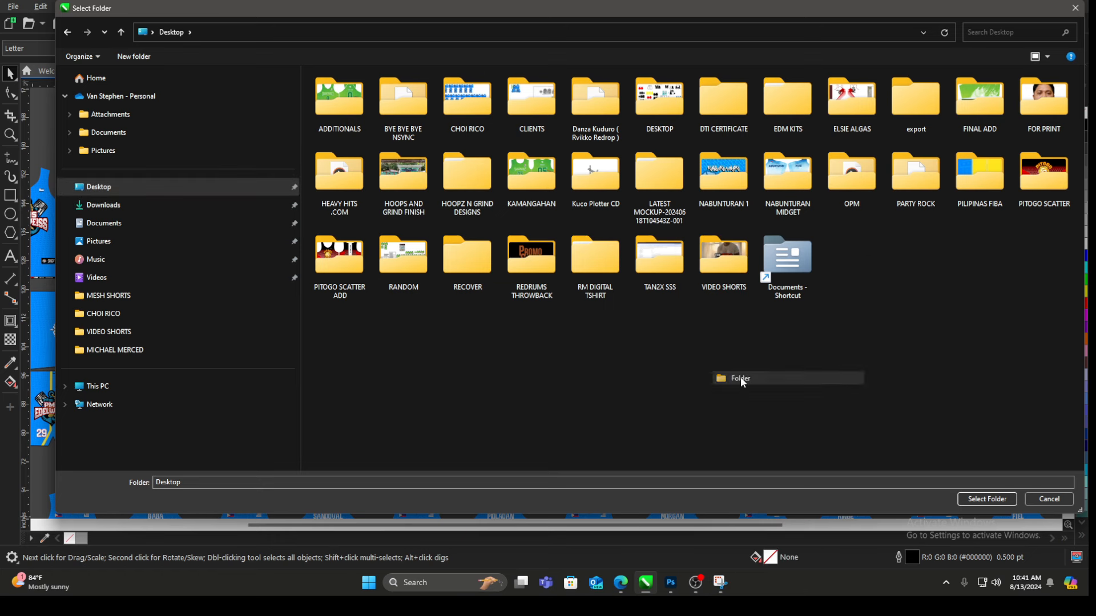
pyautogui.write('MEDIUM')
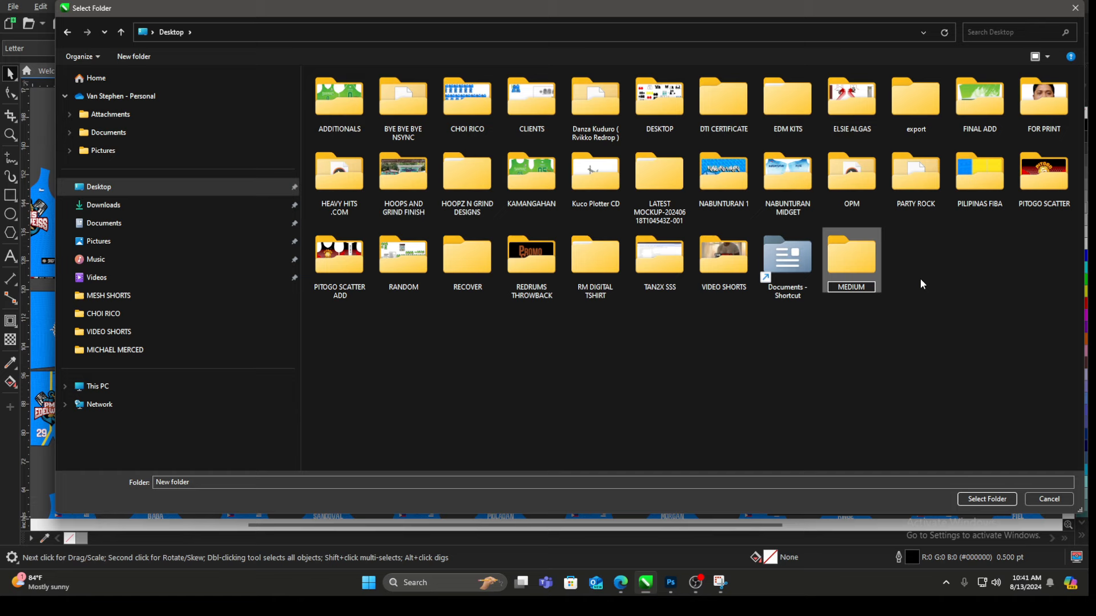
pyautogui.press('Return')
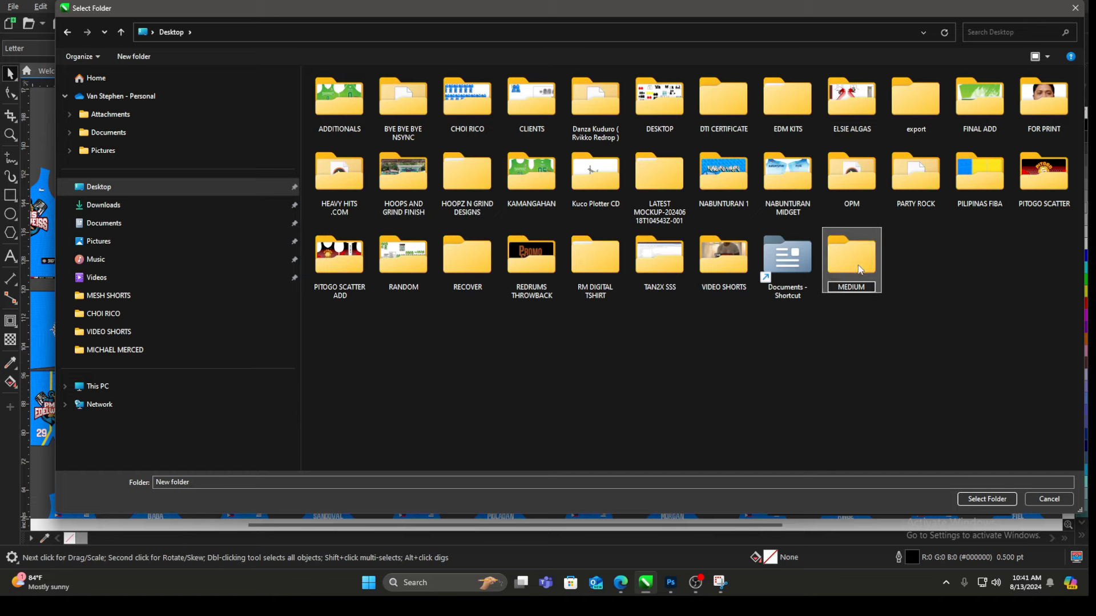
pyautogui.doubleClick(855, 260)
pyautogui.click(988, 498)
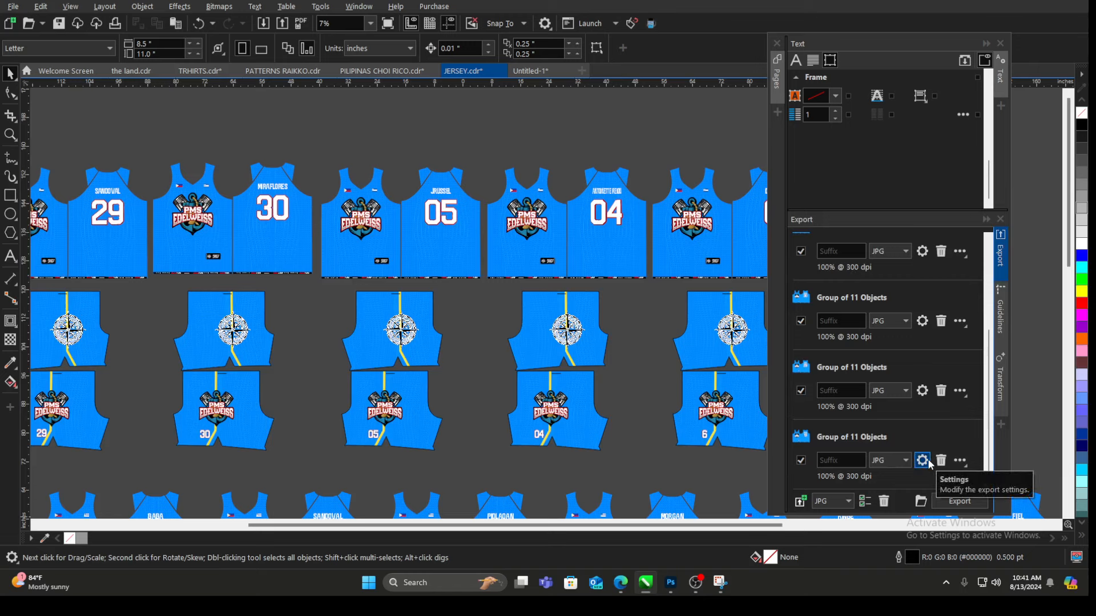
pyautogui.click(963, 502)
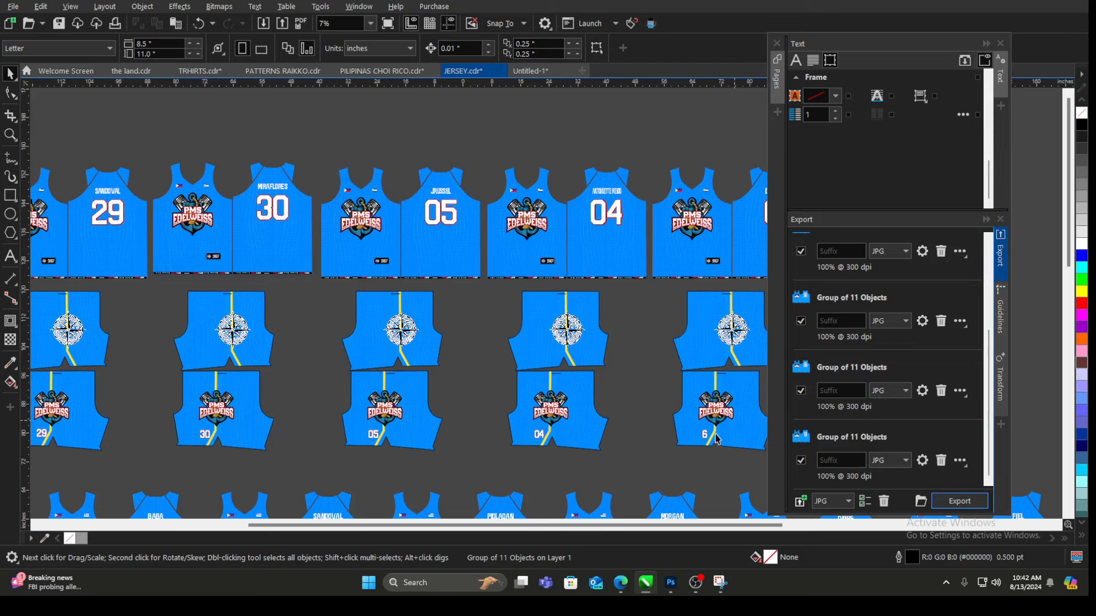
# Step: Clear all the exported jersey groups from the Export list
pyautogui.click(345, 134)
pyautogui.scroll(-2, 345, 137)
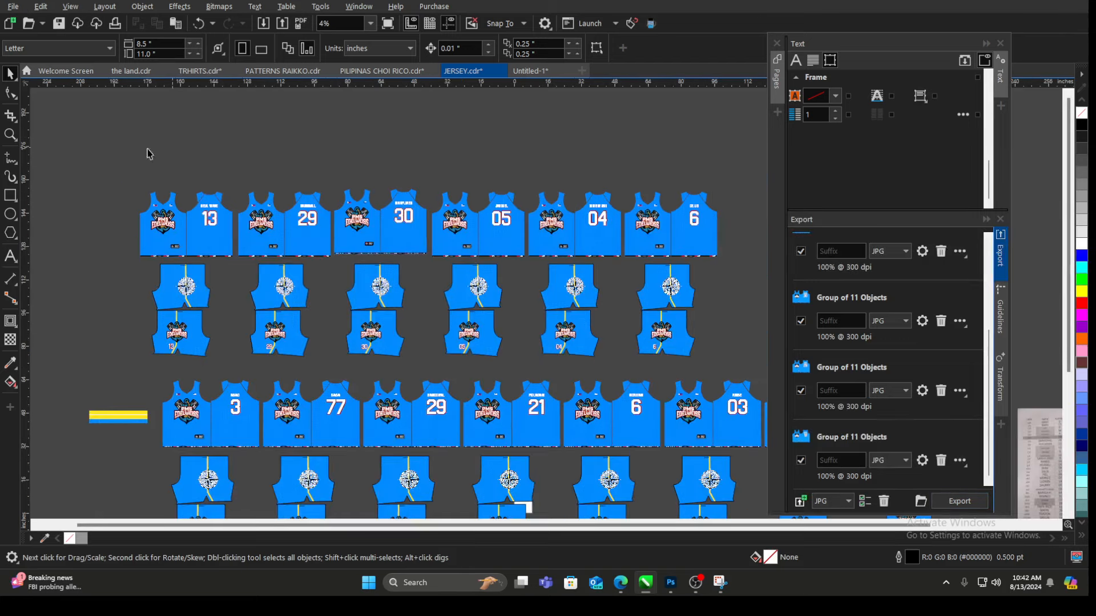
pyautogui.moveTo(116, 147); pyautogui.dragTo(732, 270)
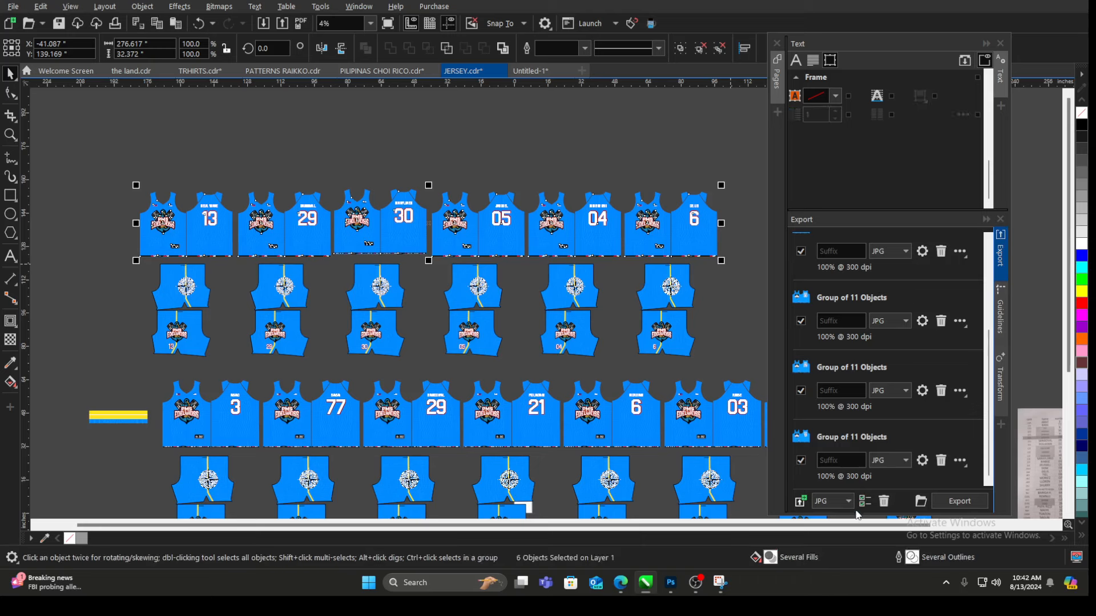
pyautogui.click(885, 503)
pyautogui.click(884, 501)
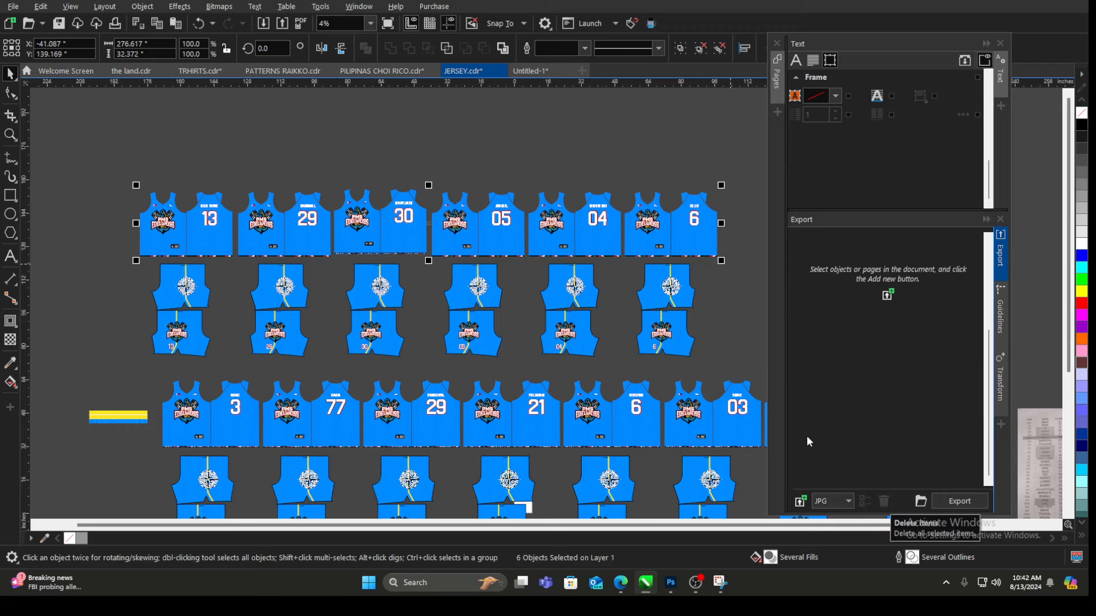
# Step: Add the six shorts groups below the first jersey row to the Export list as JPG
pyautogui.click(127, 279)
pyautogui.moveTo(117, 245); pyautogui.dragTo(736, 375)
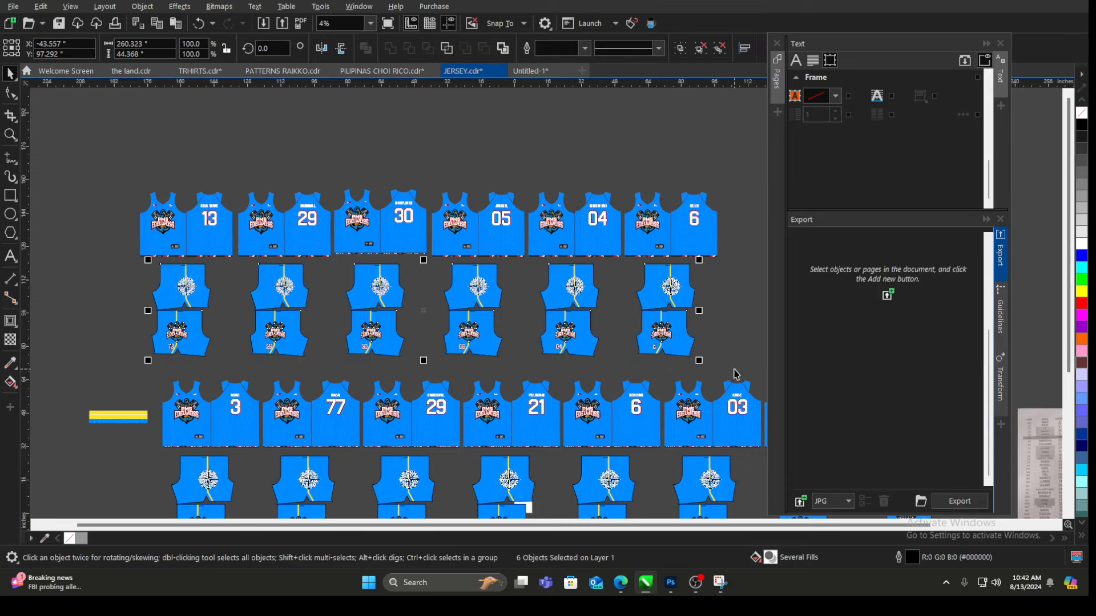
pyautogui.click(799, 502)
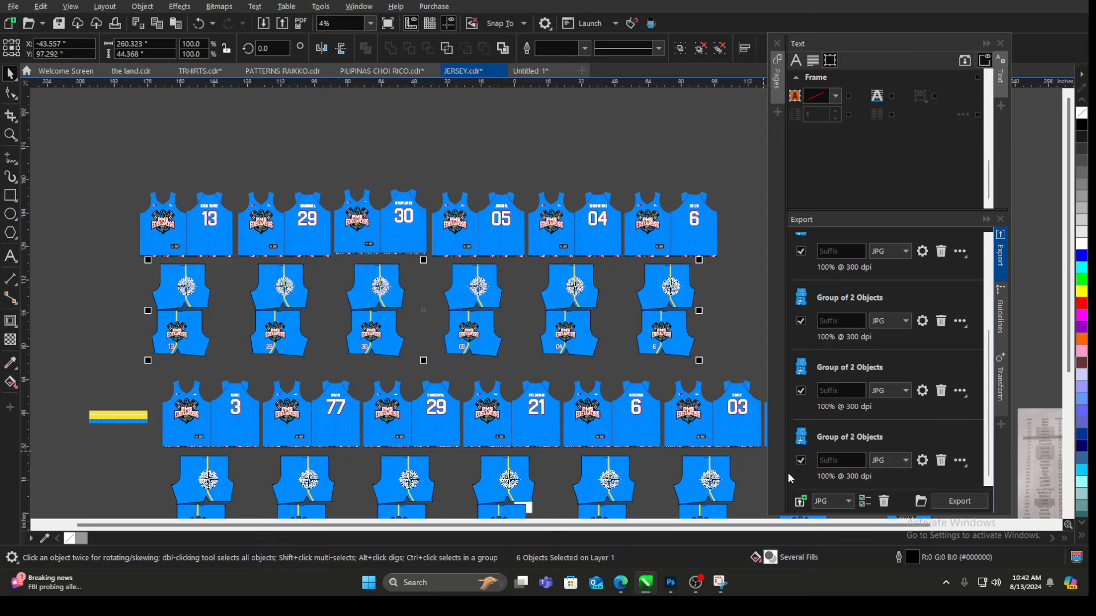
pyautogui.scroll(2, 807, 310)
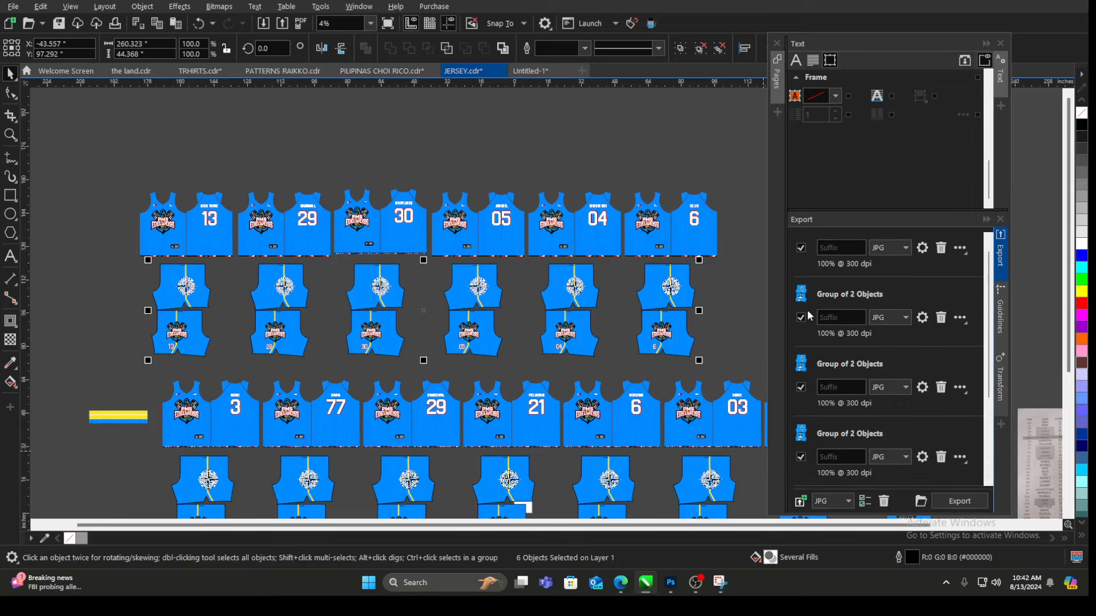
pyautogui.scroll(-1, 873, 388)
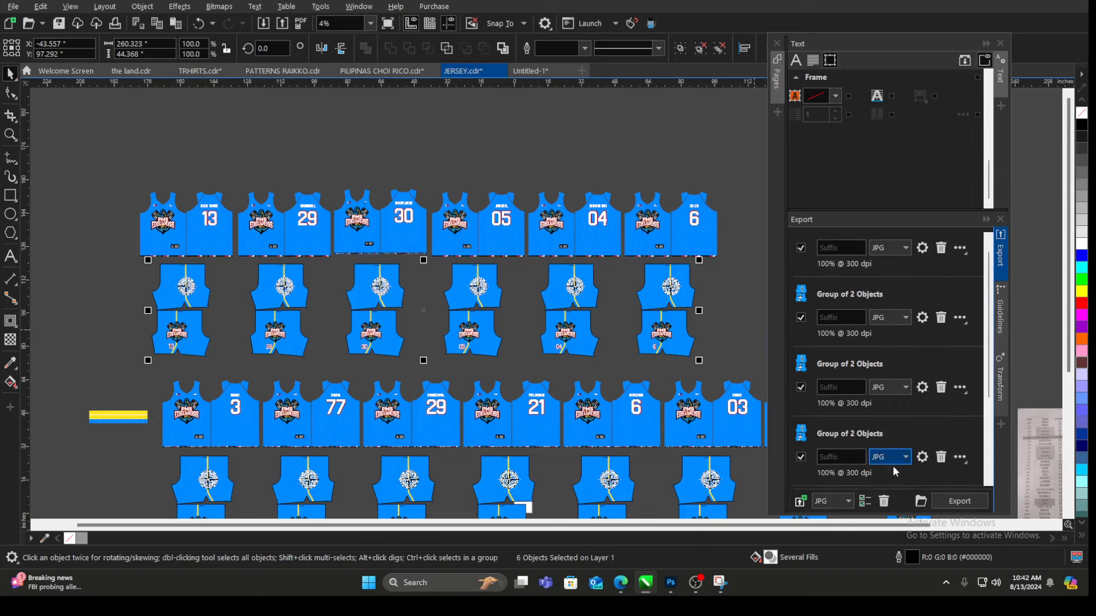
# Step: Create a "medium shorts" folder inside MEDIUM and export the queued shorts groups into it
pyautogui.click(922, 502)
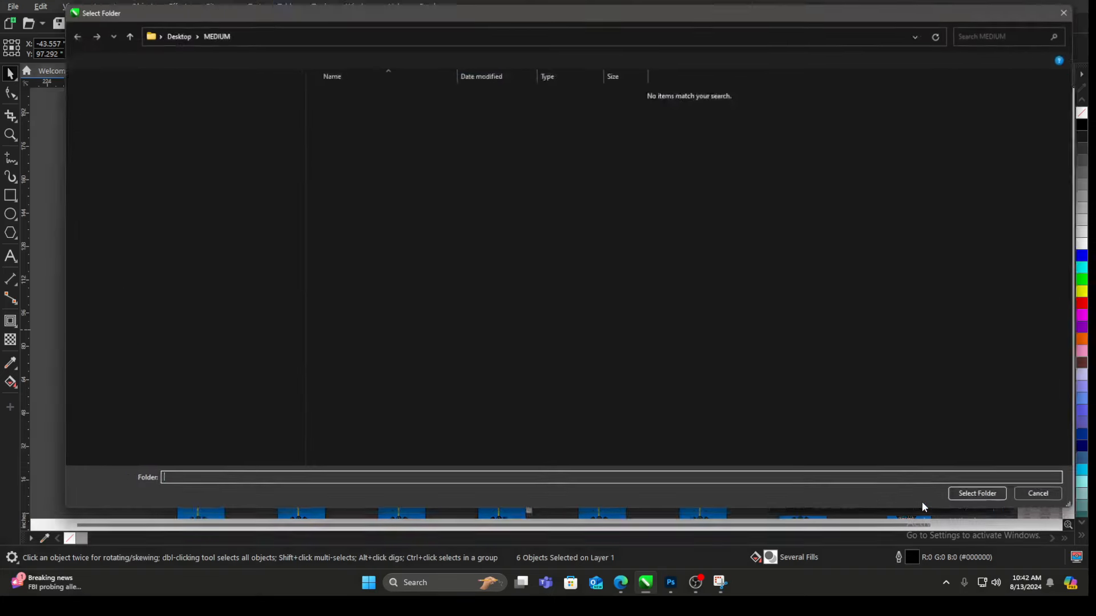
pyautogui.click(121, 32)
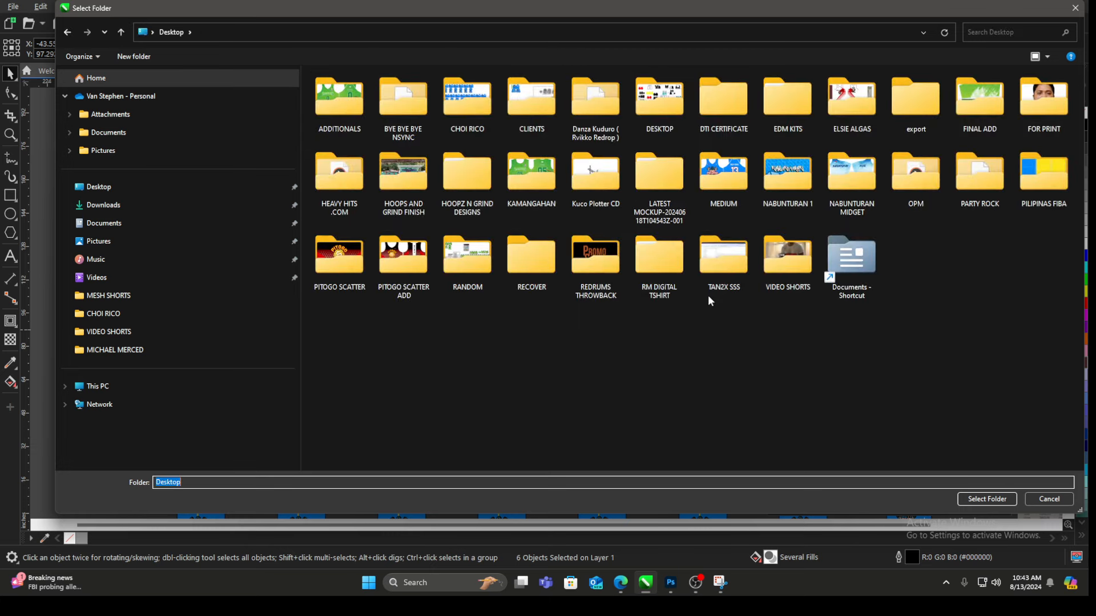
pyautogui.doubleClick(721, 174)
pyautogui.rightClick(516, 262)
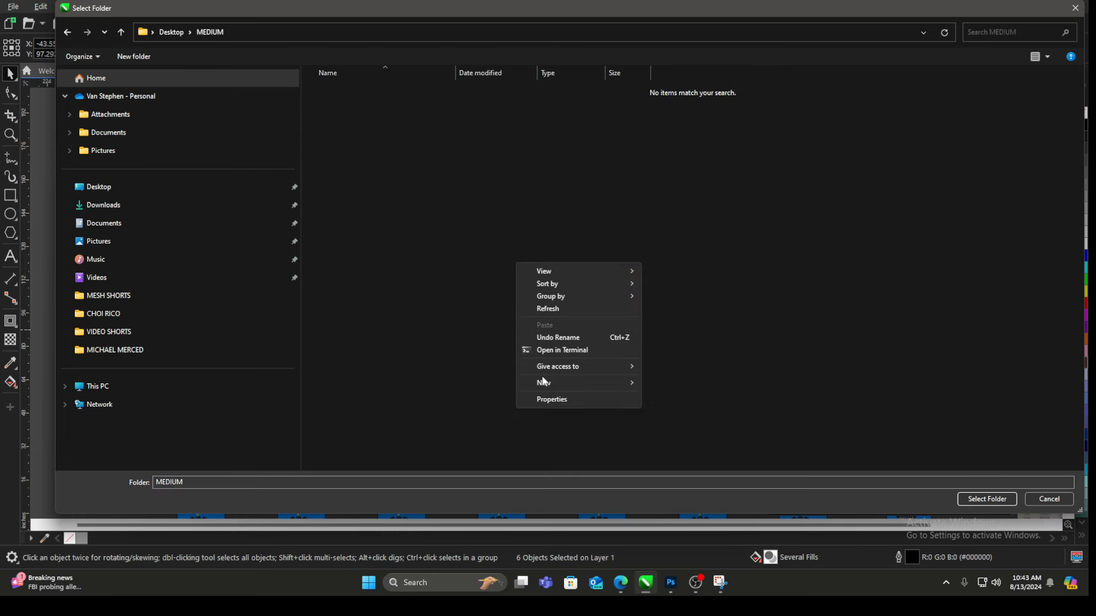
pyautogui.moveTo(545, 384)
pyautogui.click(708, 178)
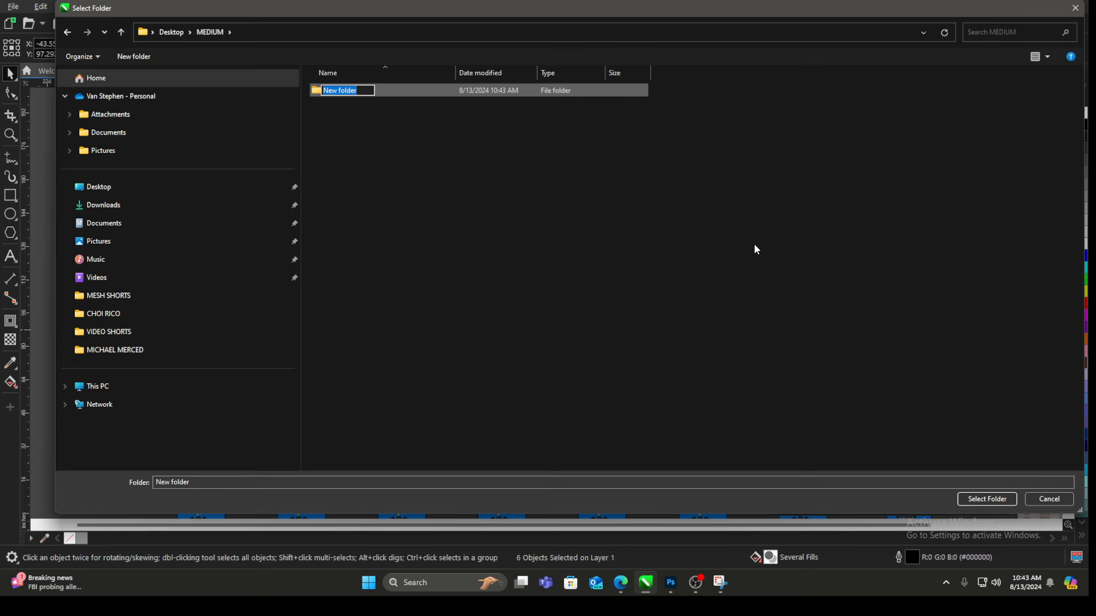
pyautogui.write('medium shorts')
pyautogui.click(382, 87)
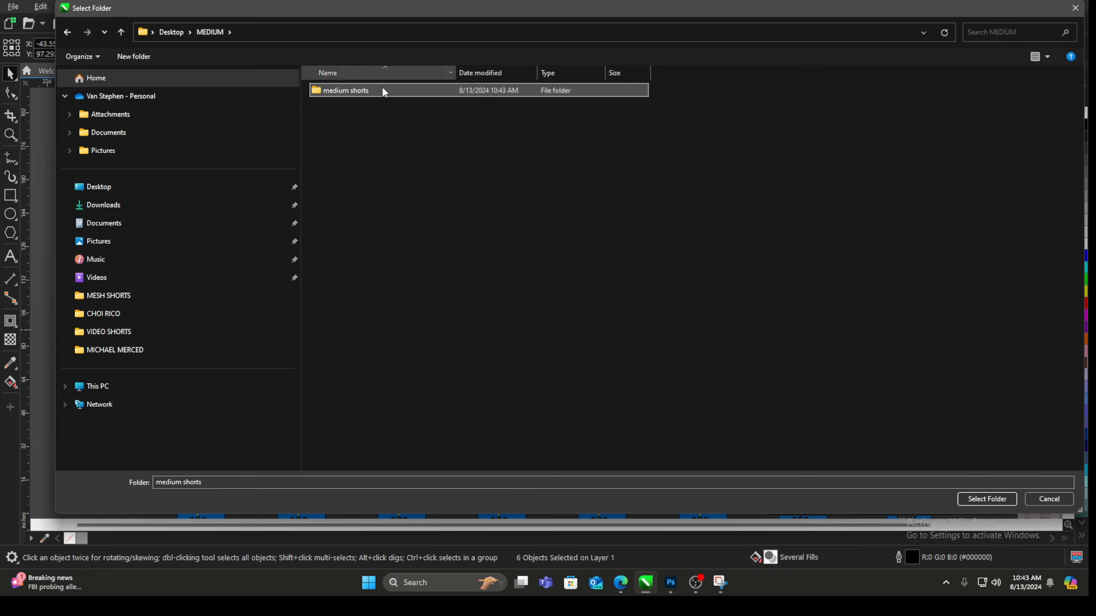
pyautogui.click(976, 500)
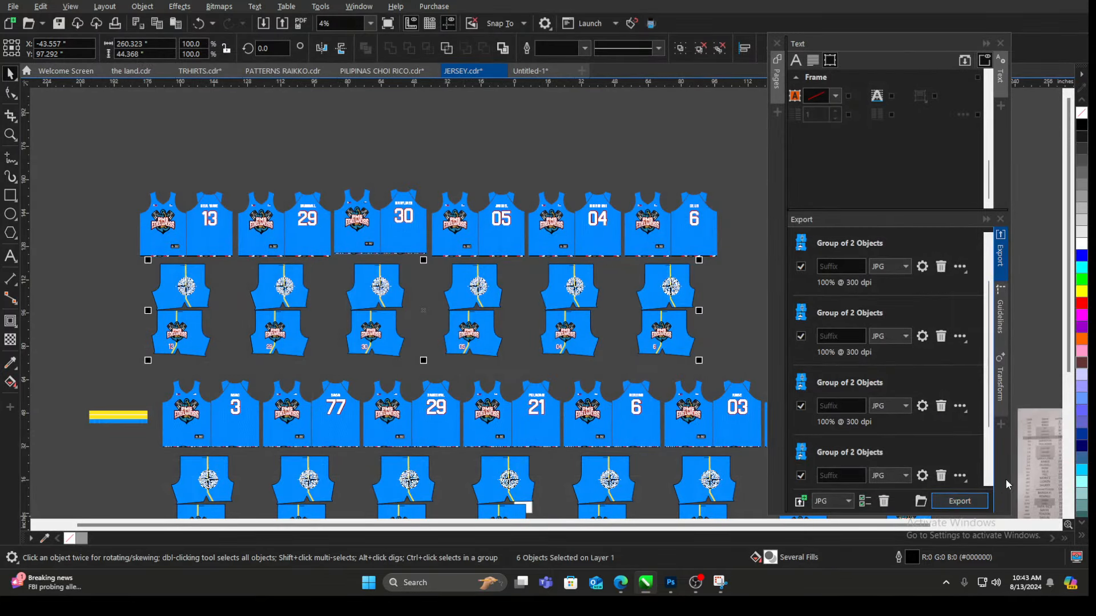
pyautogui.click(959, 505)
pyautogui.click(645, 151)
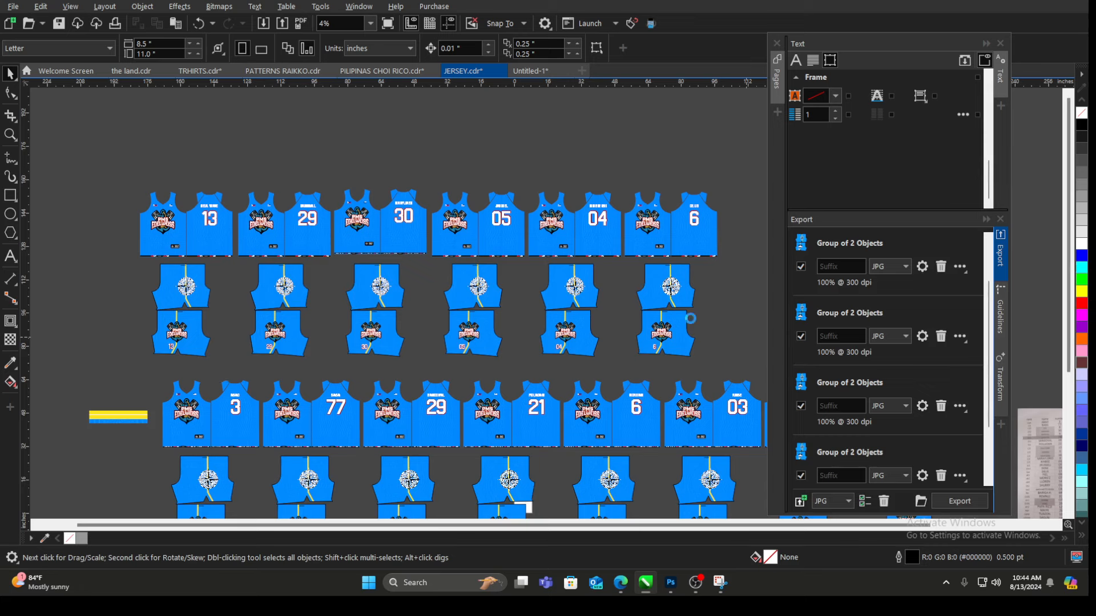
pyautogui.click(646, 594)
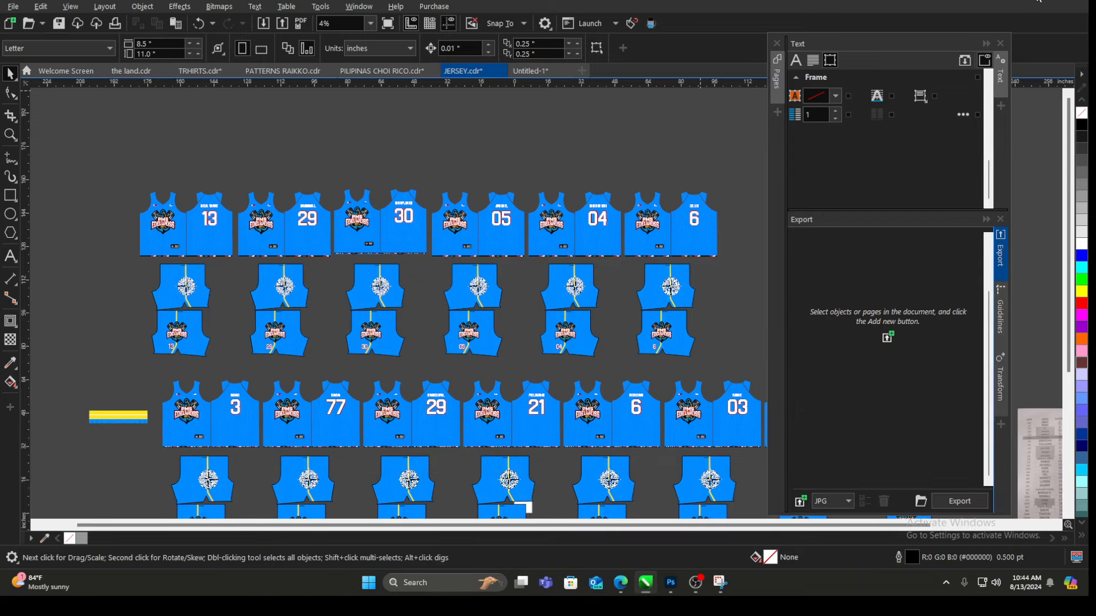
# Step: Go to the Windows desktop and check the contents of the export folder
pyautogui.click(1028, 3)
pyautogui.click(1004, 14)
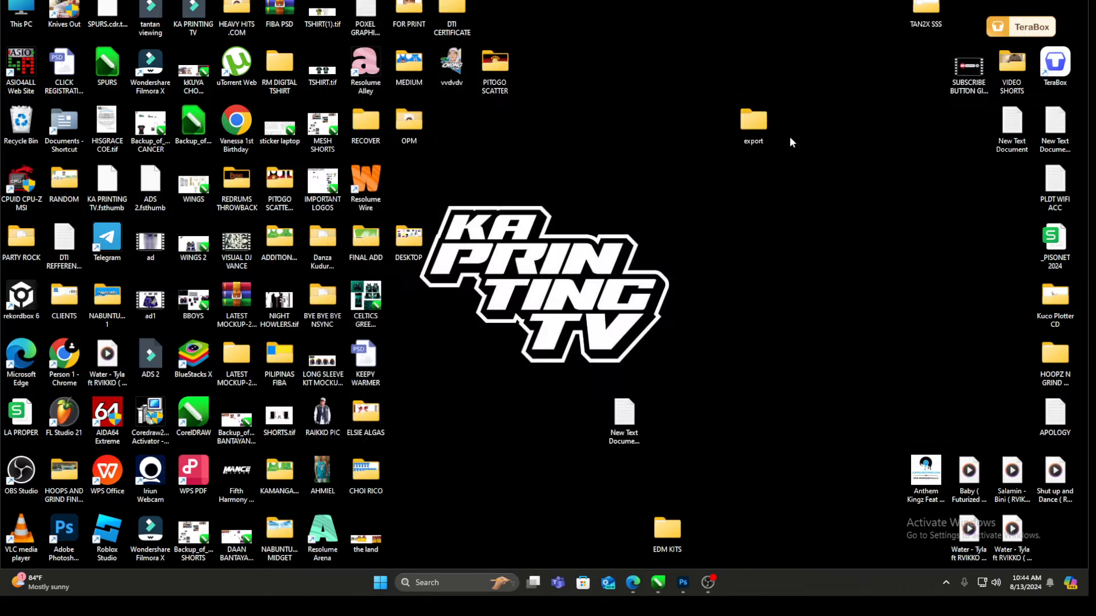
pyautogui.doubleClick(758, 127)
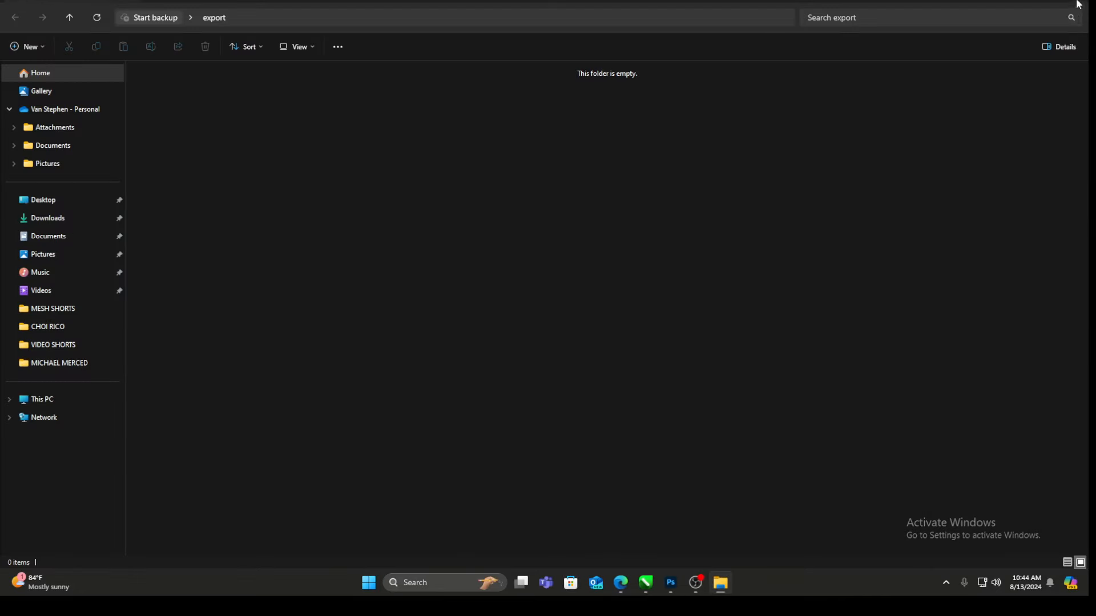
pyautogui.hotkey('alt', 'F4')
# Step: Move the MEDIUM folder to an empty area of the desktop, below the export folder
pyautogui.moveTo(416, 73); pyautogui.dragTo(796, 240)
pyautogui.moveTo(684, 163); pyautogui.dragTo(835, 310)
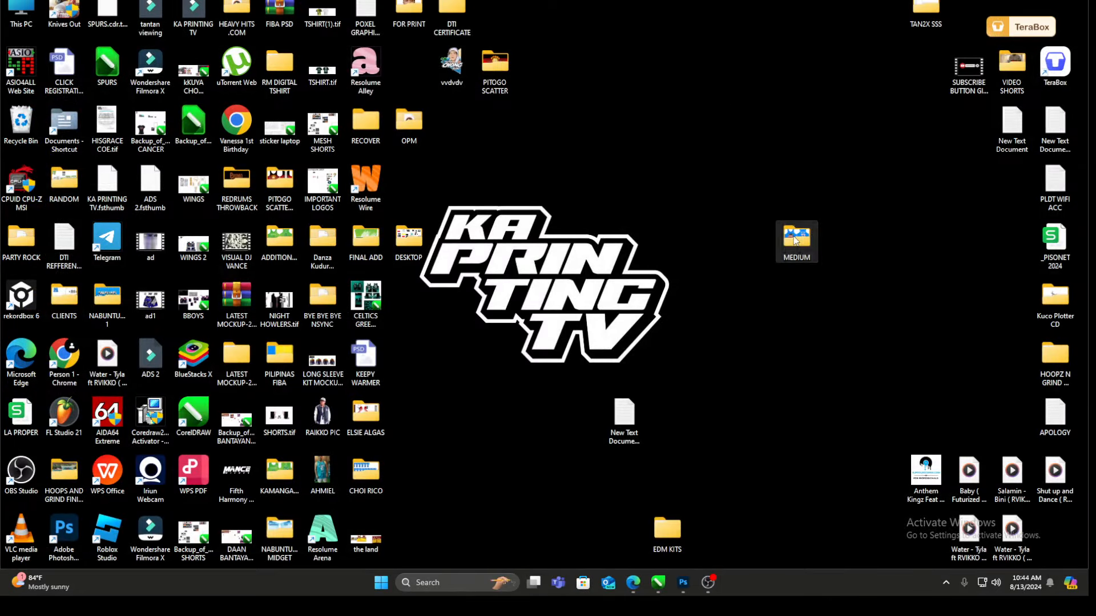
pyautogui.moveTo(799, 243); pyautogui.dragTo(769, 200)
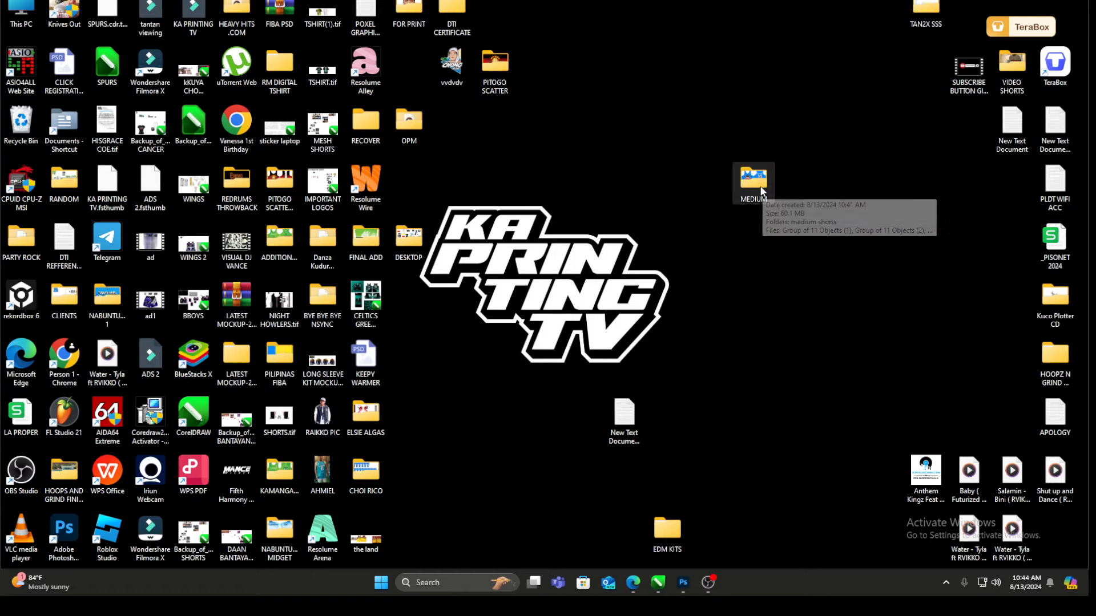
pyautogui.moveTo(661, 100); pyautogui.dragTo(812, 254)
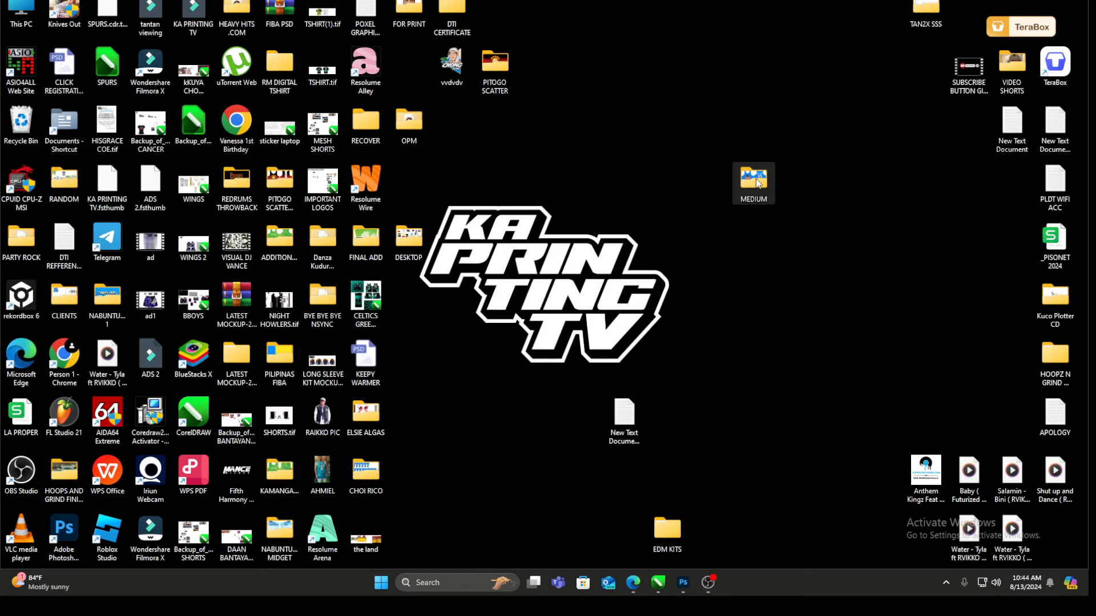
# Step: Open the MEDIUM folder and review all its exported jersey JPGs in the image viewer
pyautogui.doubleClick(756, 180)
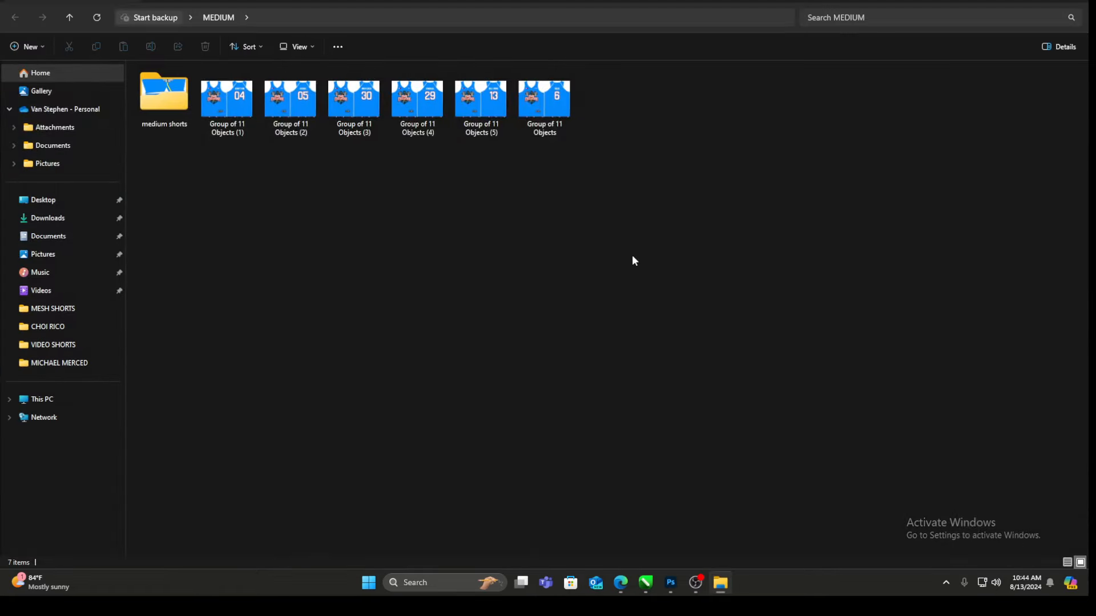
pyautogui.doubleClick(217, 105)
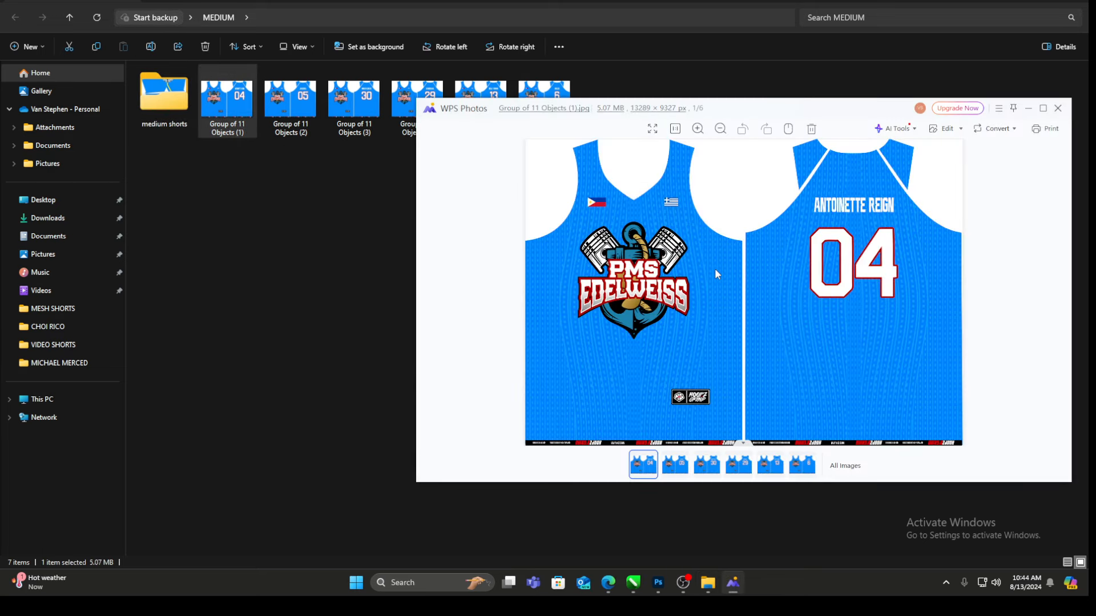
pyautogui.press('Right')
pyautogui.press('Right')
pyautogui.press('Right')
pyautogui.press('Right')
pyautogui.press('Right')
pyautogui.press('Right')
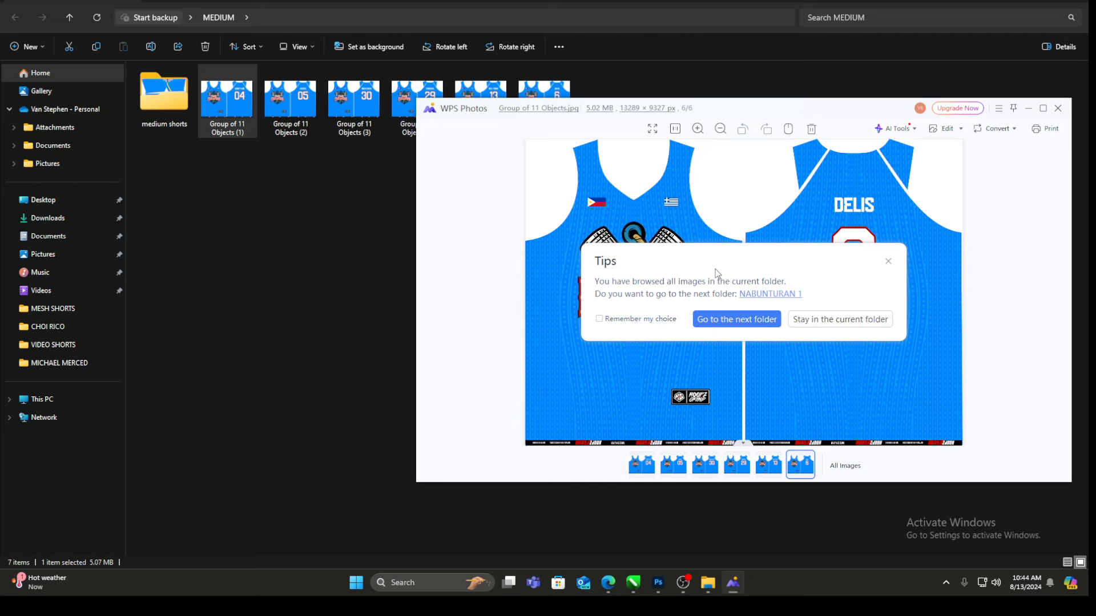
pyautogui.click(889, 261)
pyautogui.click(1058, 109)
# Step: Open the medium shorts folder, review all its exported shorts JPGs, and return to the MEDIUM folder
pyautogui.moveTo(674, 93); pyautogui.dragTo(233, 244)
pyautogui.click(229, 237)
pyautogui.doubleClick(175, 97)
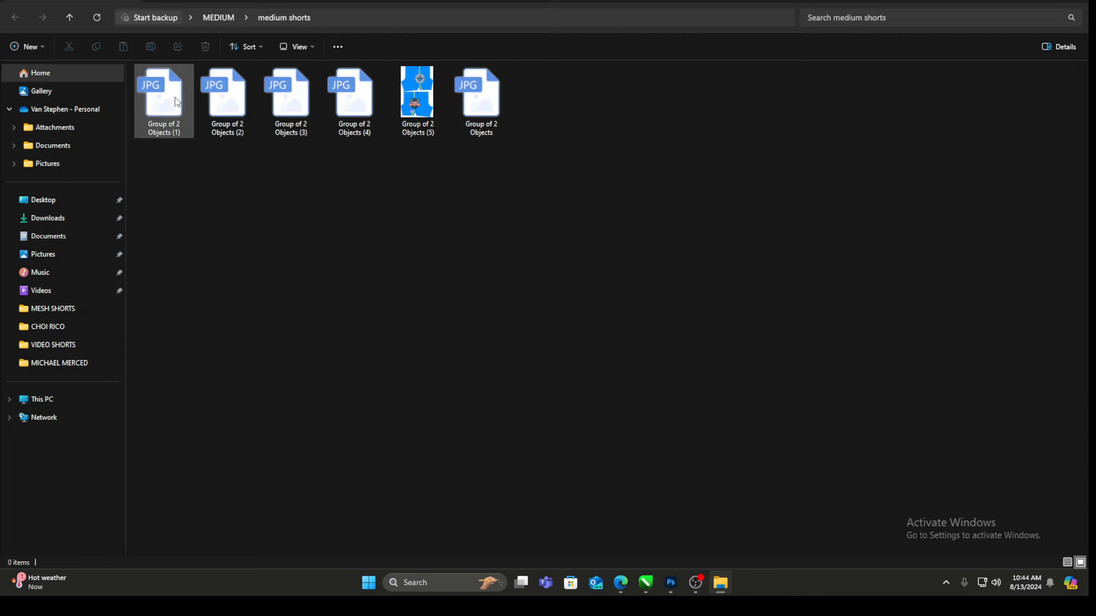
pyautogui.doubleClick(188, 101)
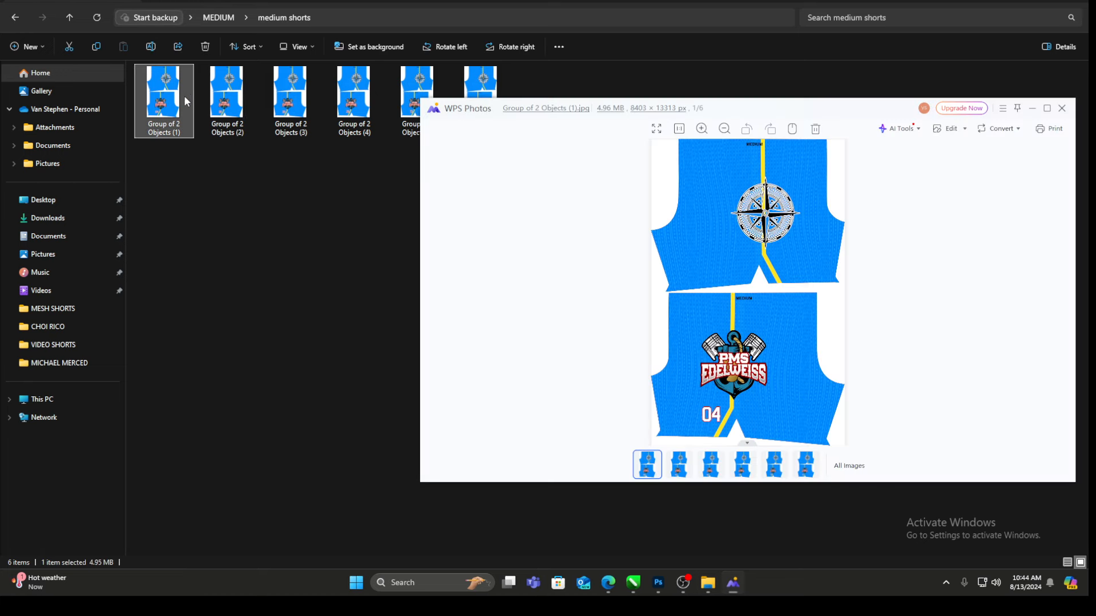
pyautogui.press('Right')
pyautogui.press('Right')
pyautogui.press('Right')
pyautogui.press('Right')
pyautogui.press('Right')
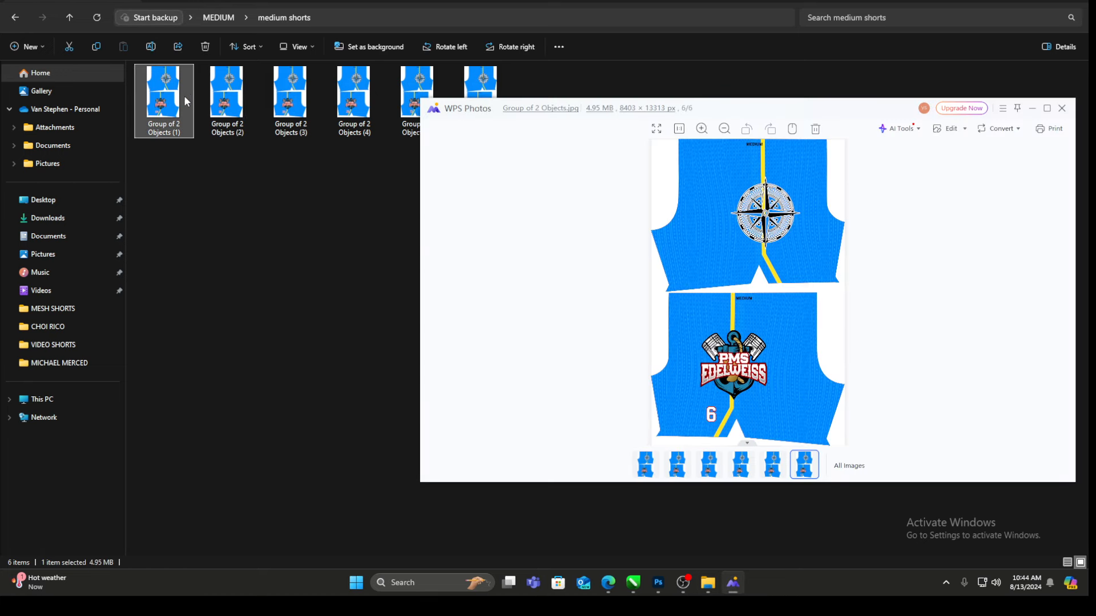
pyautogui.click(1062, 108)
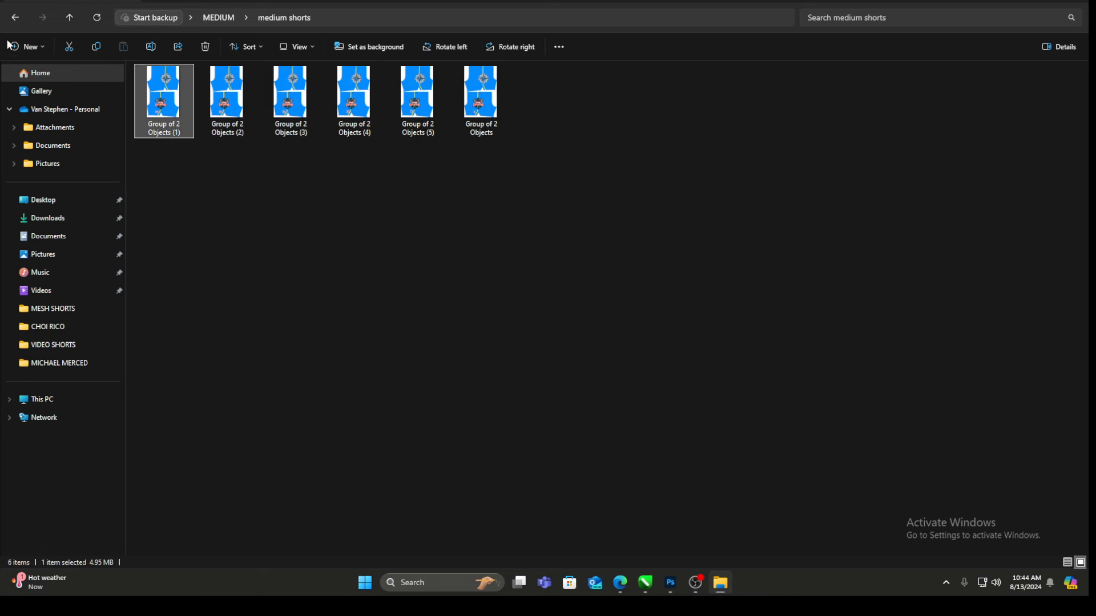
pyautogui.click(14, 19)
pyautogui.moveTo(654, 183); pyautogui.dragTo(377, 265)
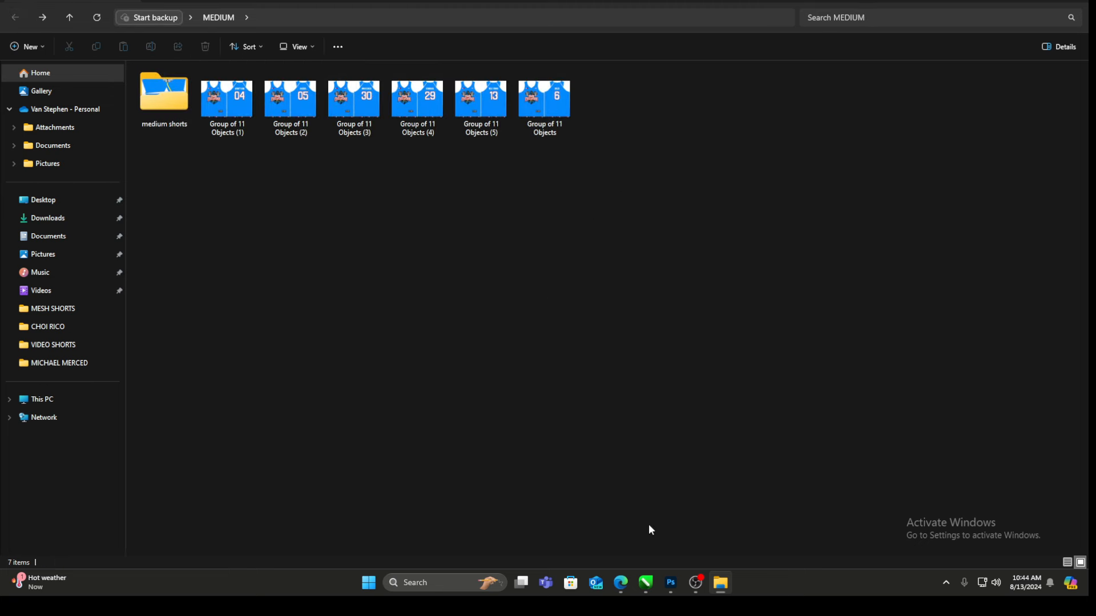
# Step: Switch back to the JERSEY.cdr drawing in CorelDRAW and show the lower rows of jerseys and shorts
pyautogui.moveTo(645, 583)
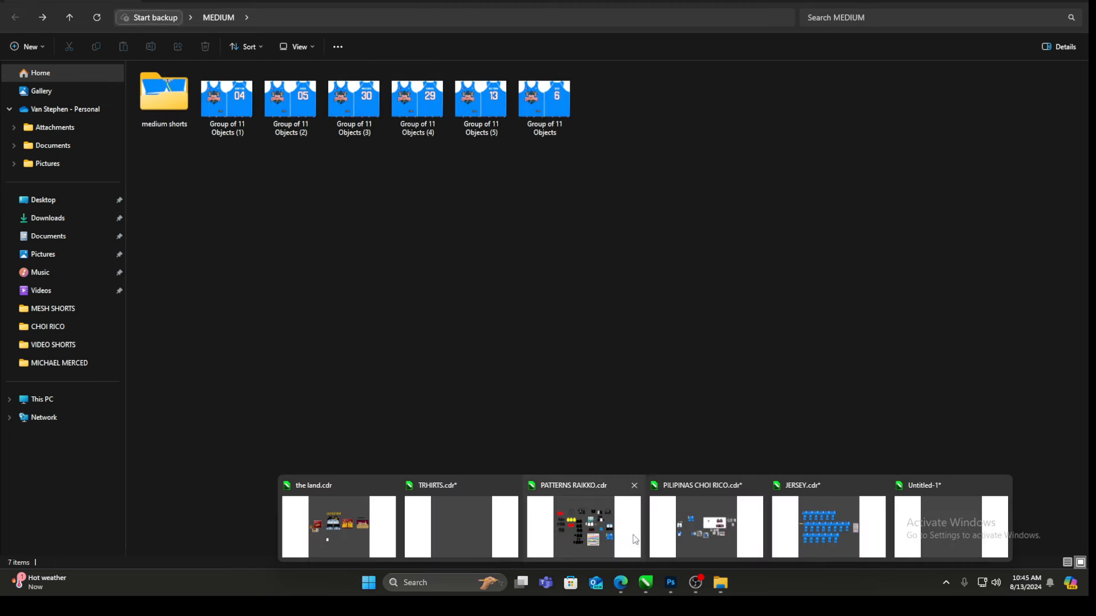
pyautogui.click(805, 511)
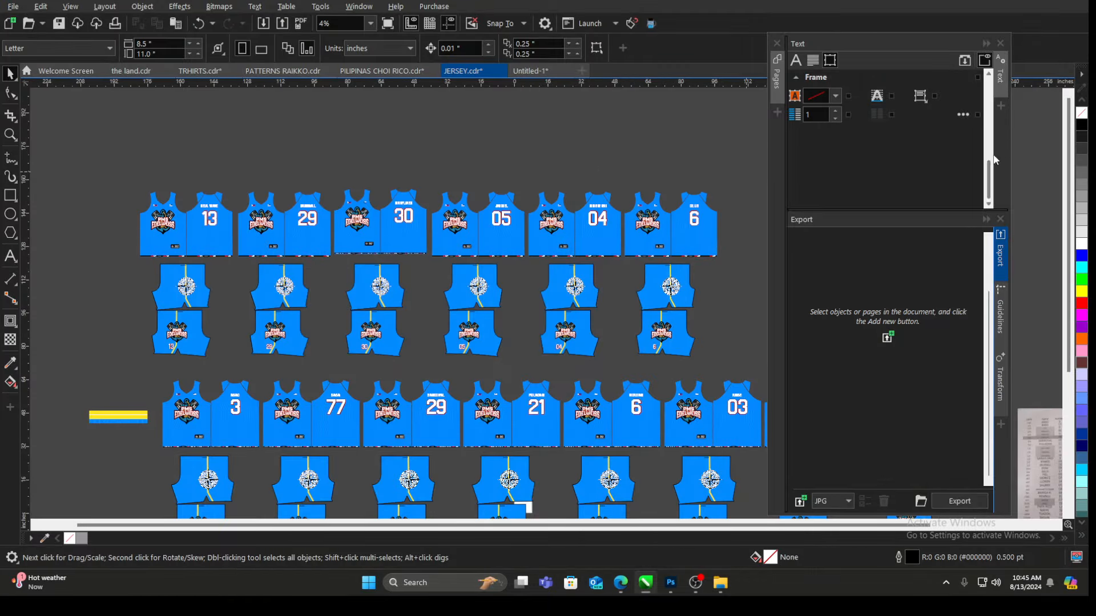
pyautogui.scroll(-2, 1069, 179)
pyautogui.scroll(-2, 1069, 179)
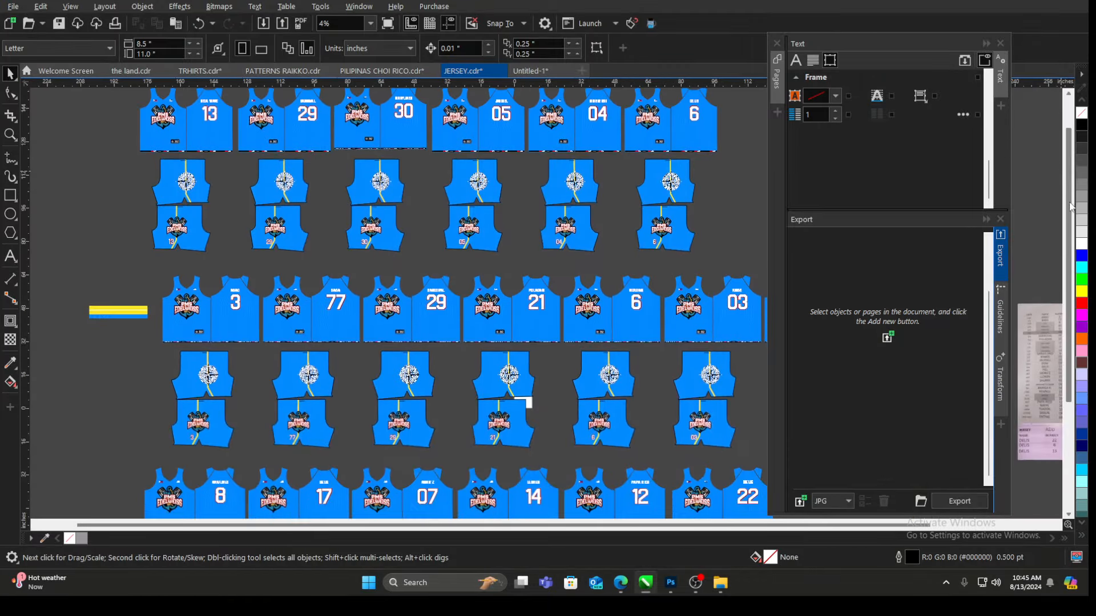
pyautogui.scroll(-1, 56, 231)
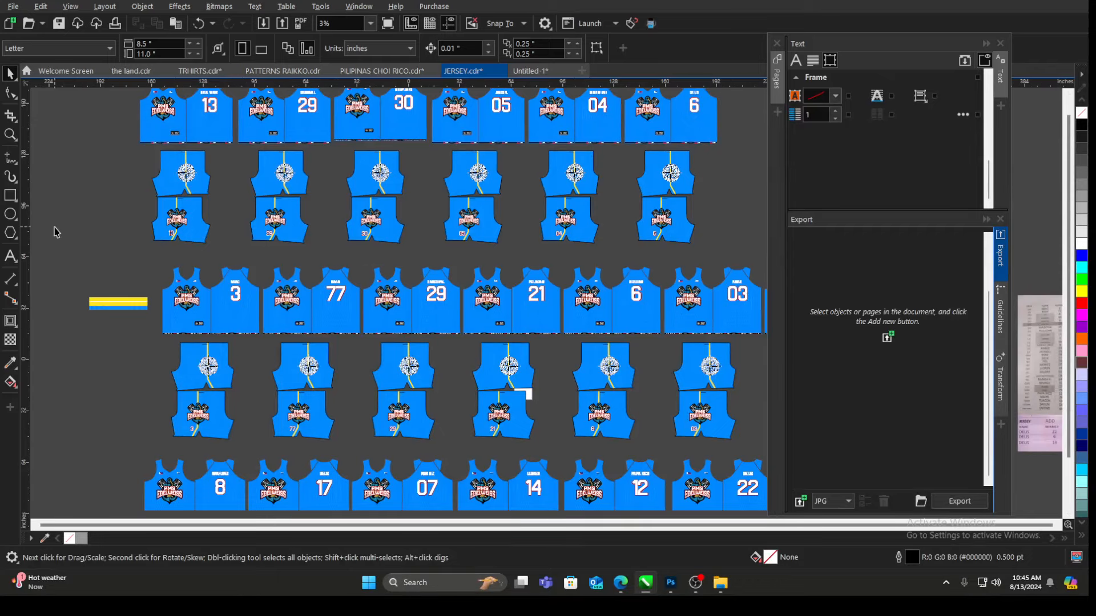